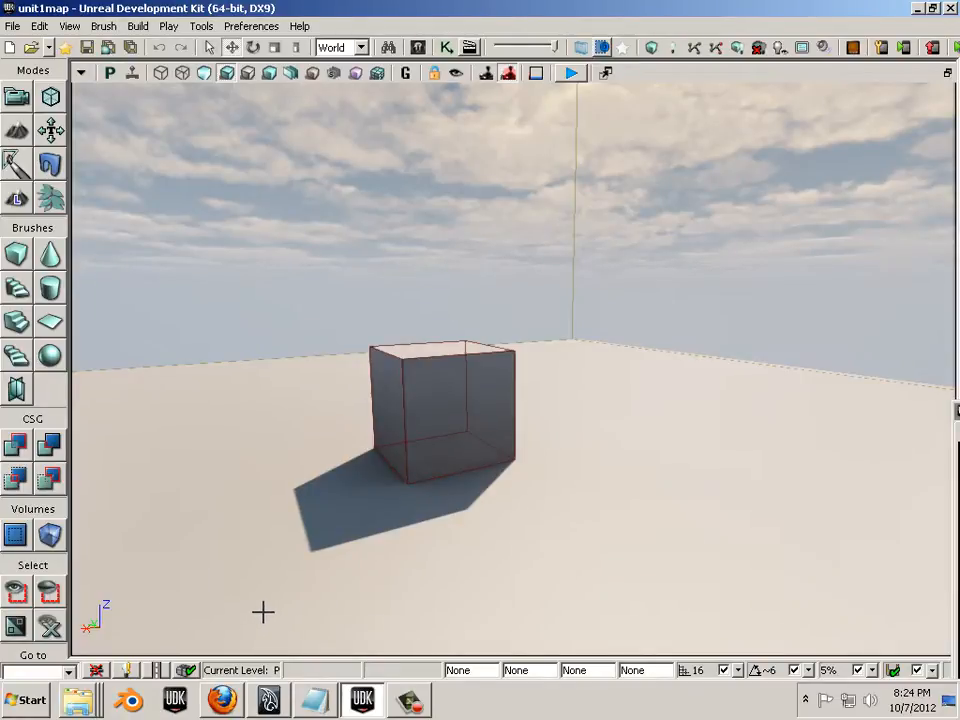
- Open unit1map.udk from the boxodoom folder and dismiss the Load Errors report
click(11, 26)
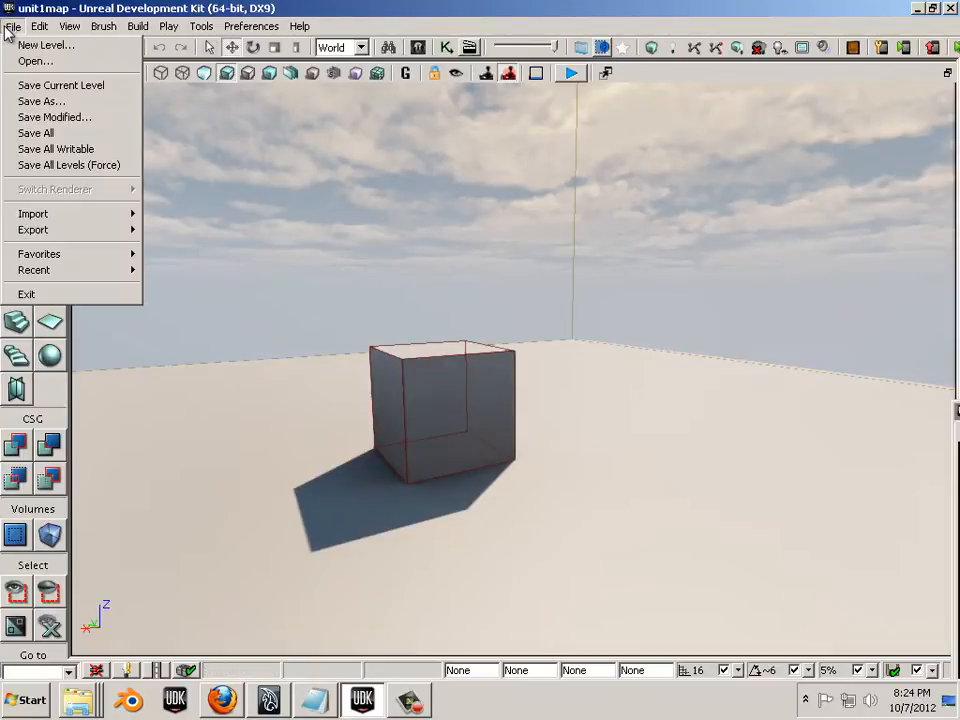
click(30, 61)
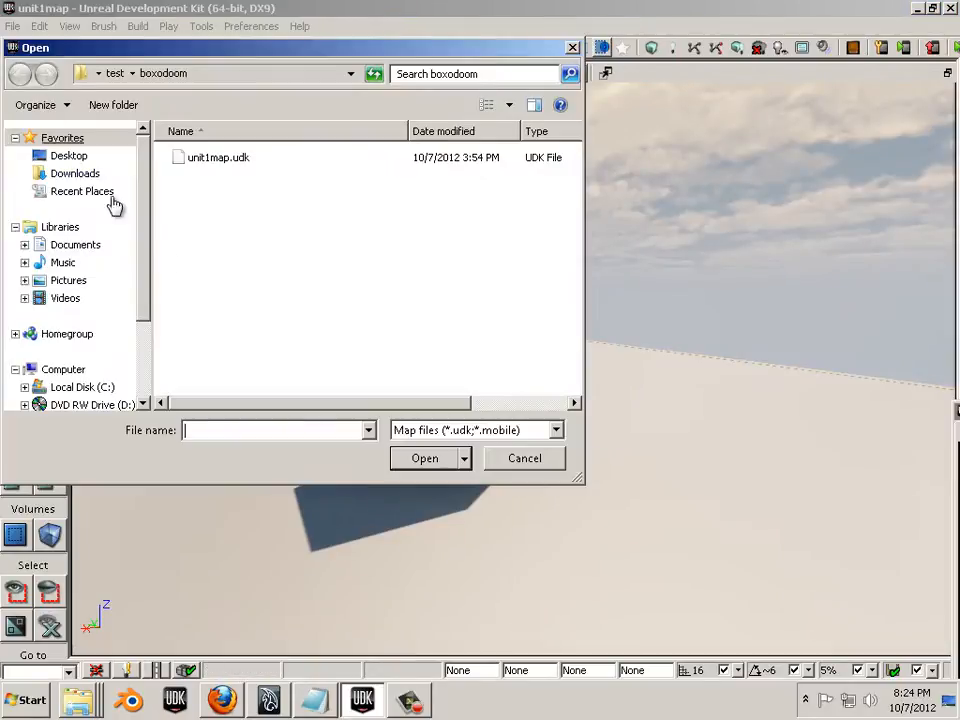
double_click(238, 160)
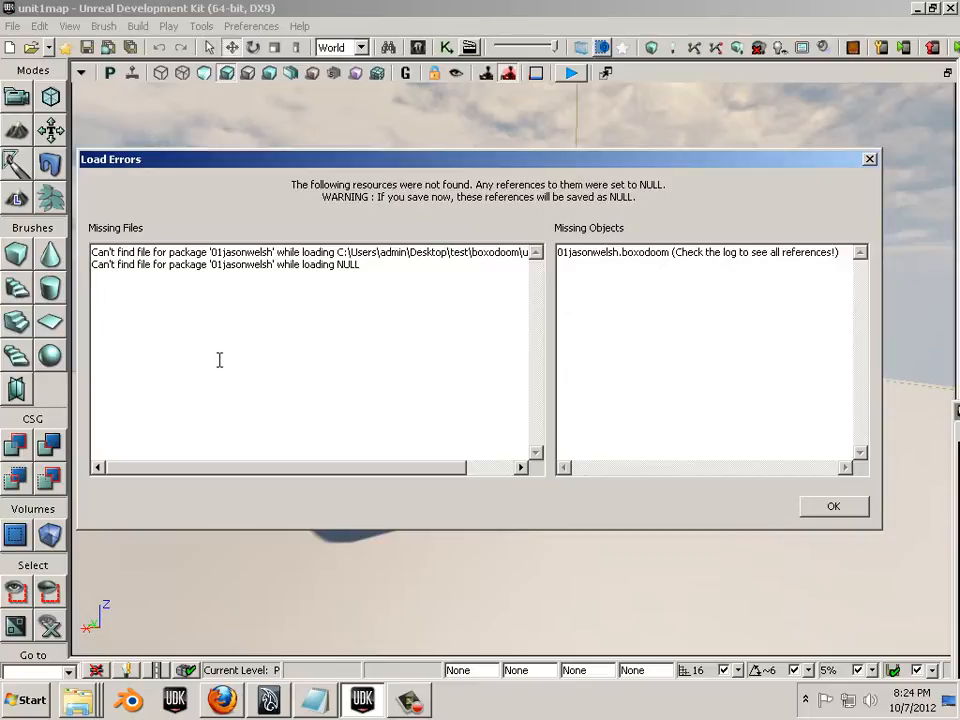
click(835, 507)
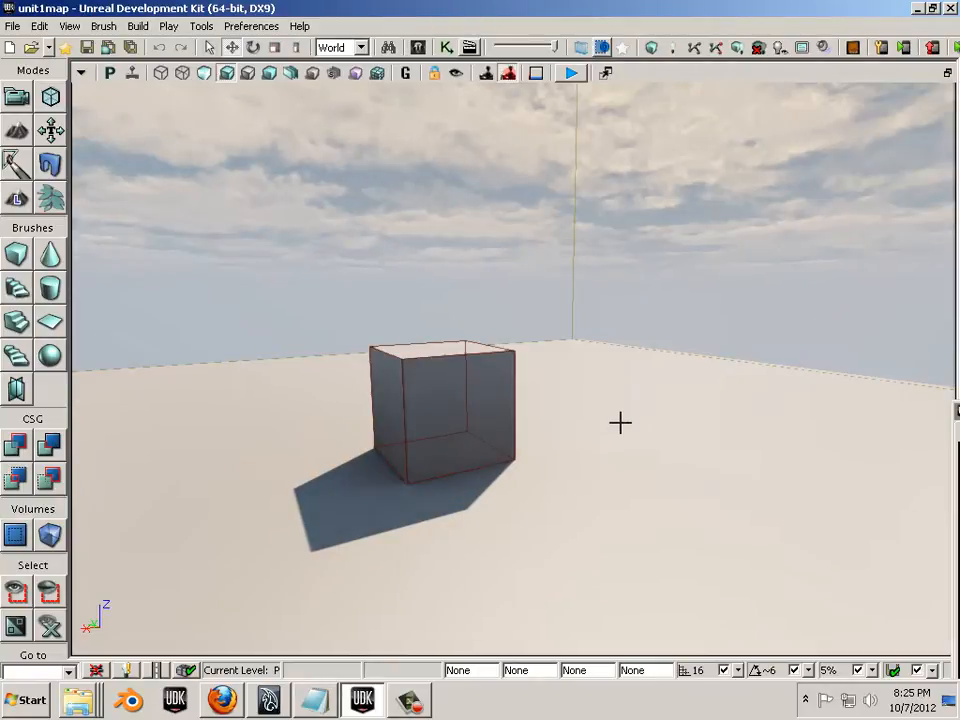
- In Maya, select the hollow box pCube1 and orbit the view around it
click(270, 700)
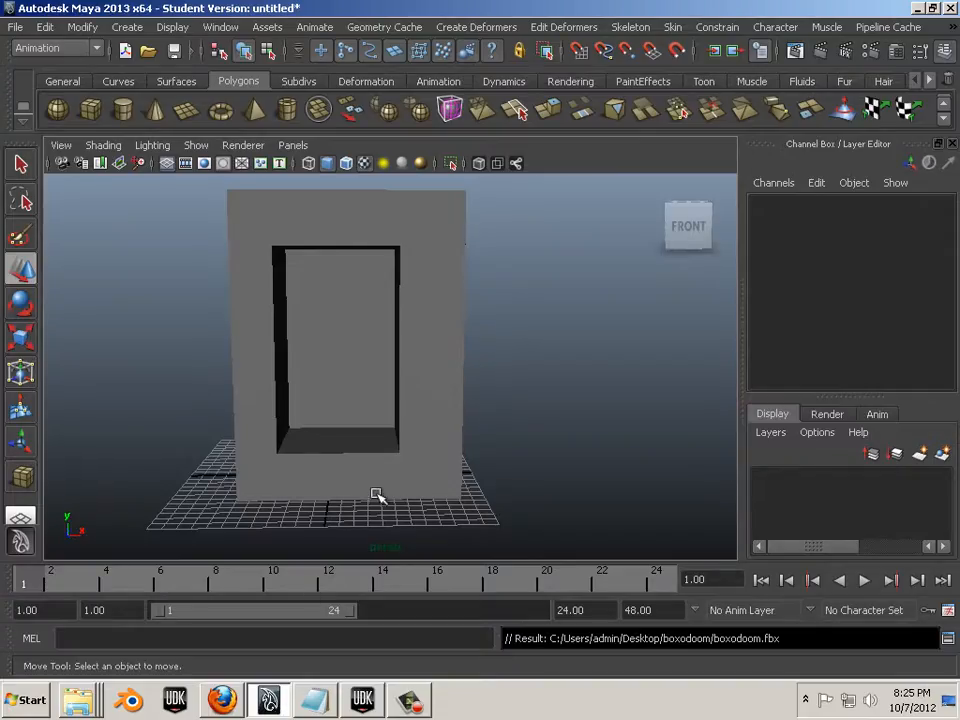
click(398, 452)
alt+drag(531, 349, 392, 360)
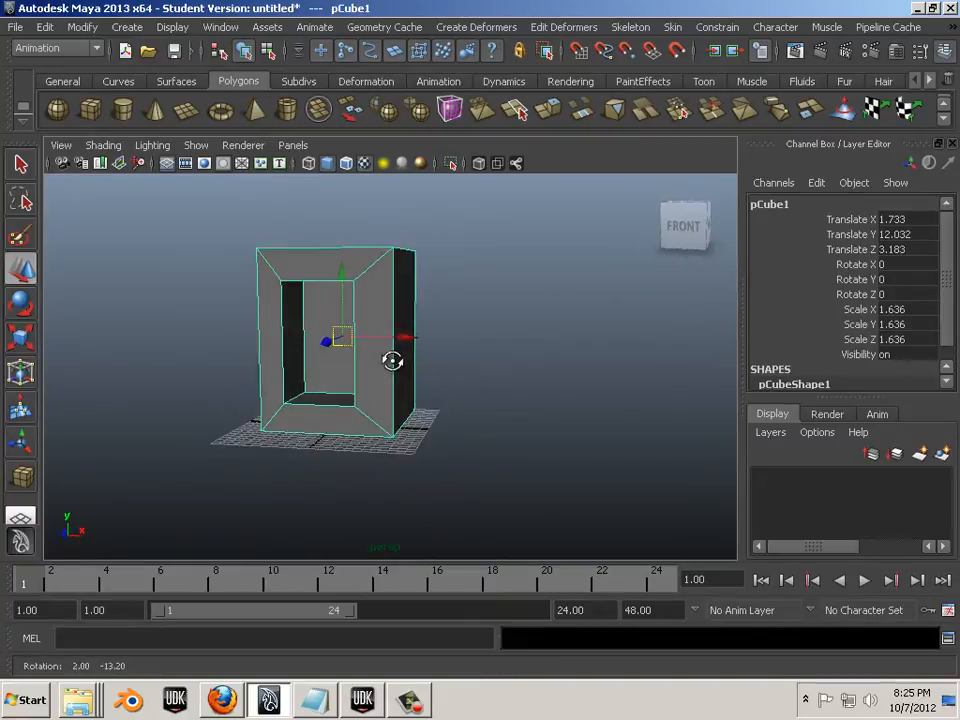
alt+right_drag(392, 360, 425, 372)
alt+drag(425, 372, 439, 478)
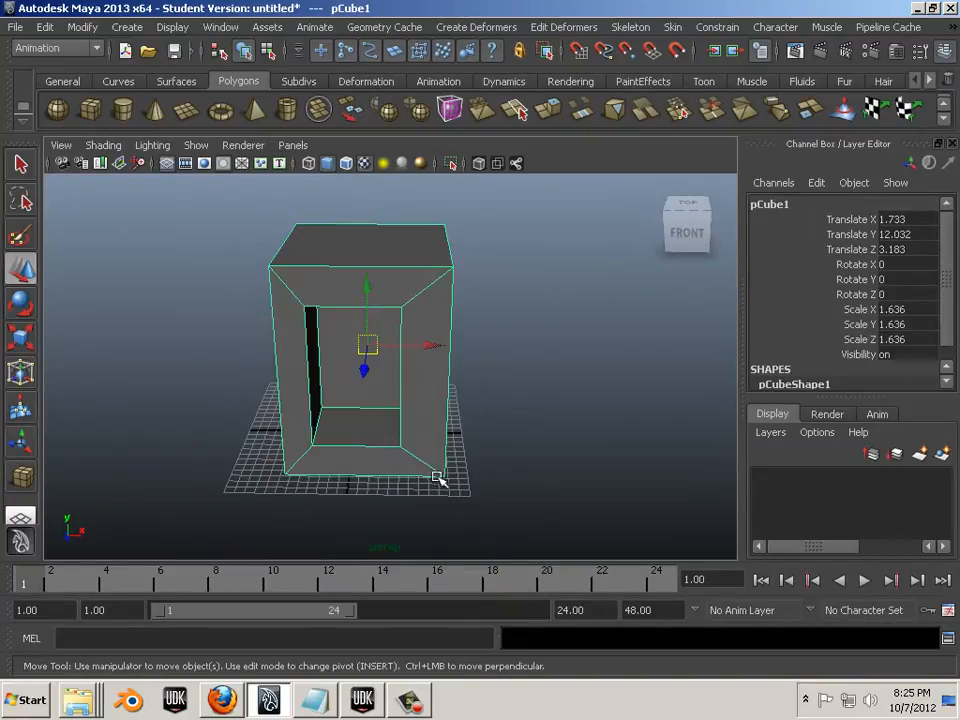
alt+drag(384, 492, 410, 500)
alt+drag(150, 245, 200, 300)
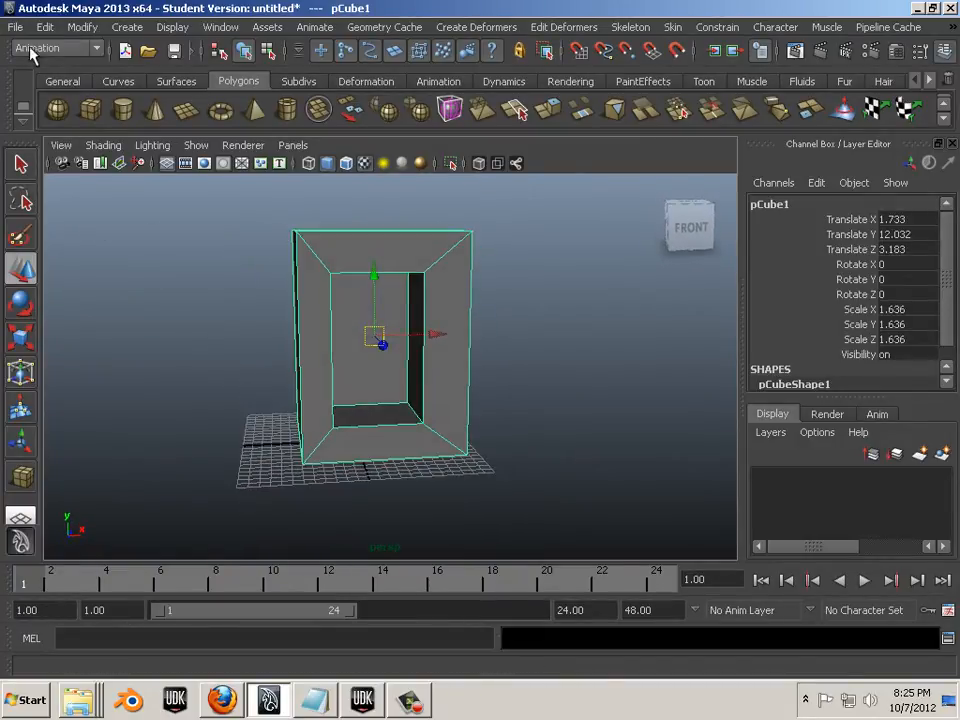
click(15, 28)
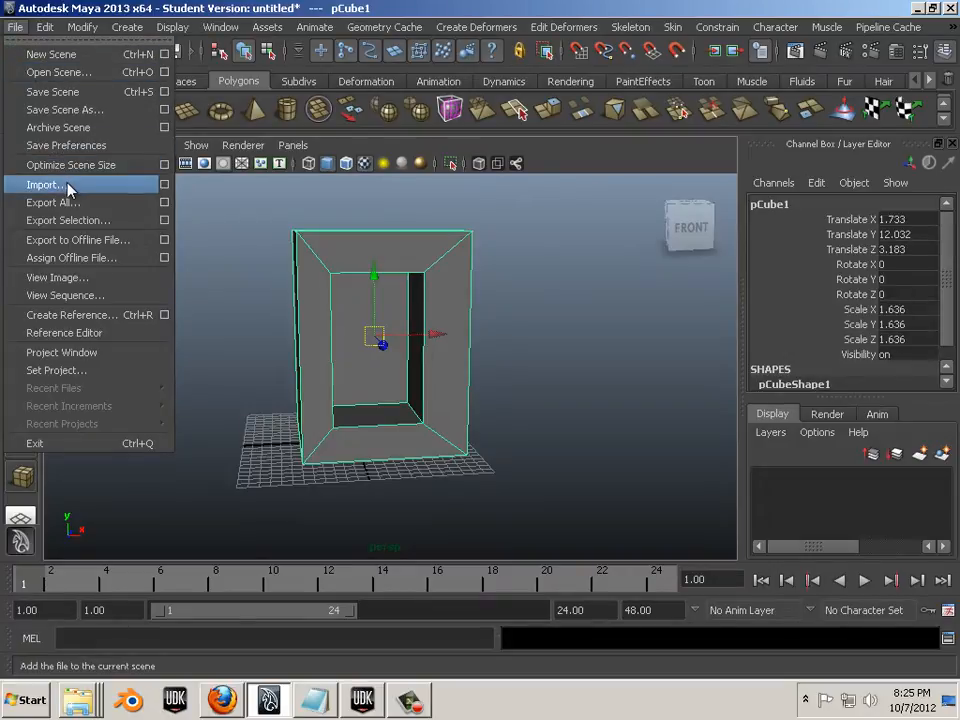
- Start Export Selection, then create and open a new Desktop folder named box
click(71, 219)
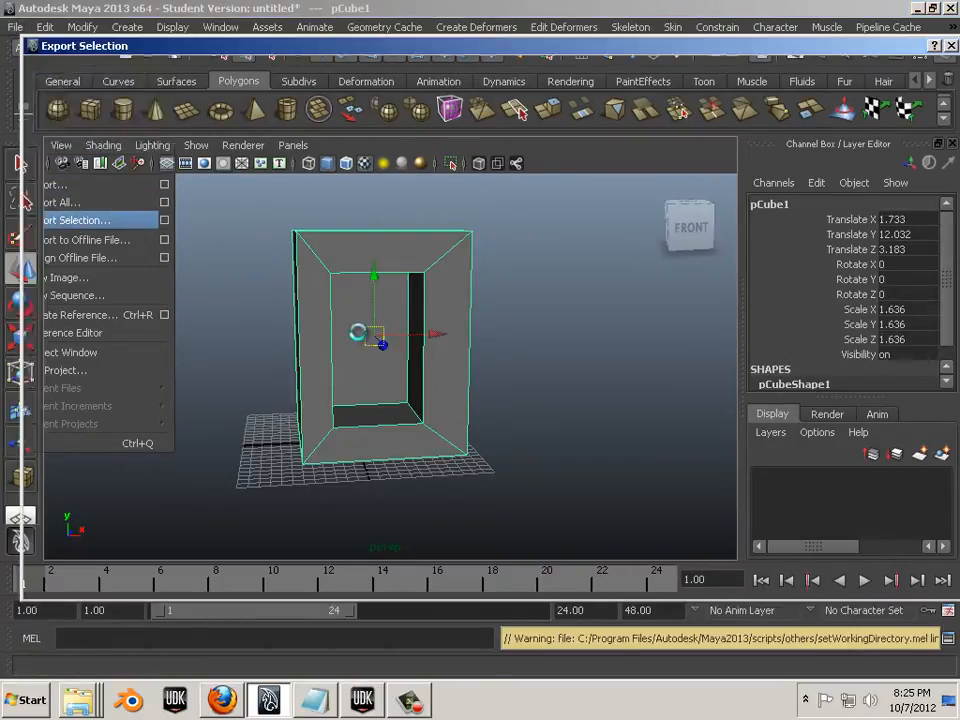
click(62, 130)
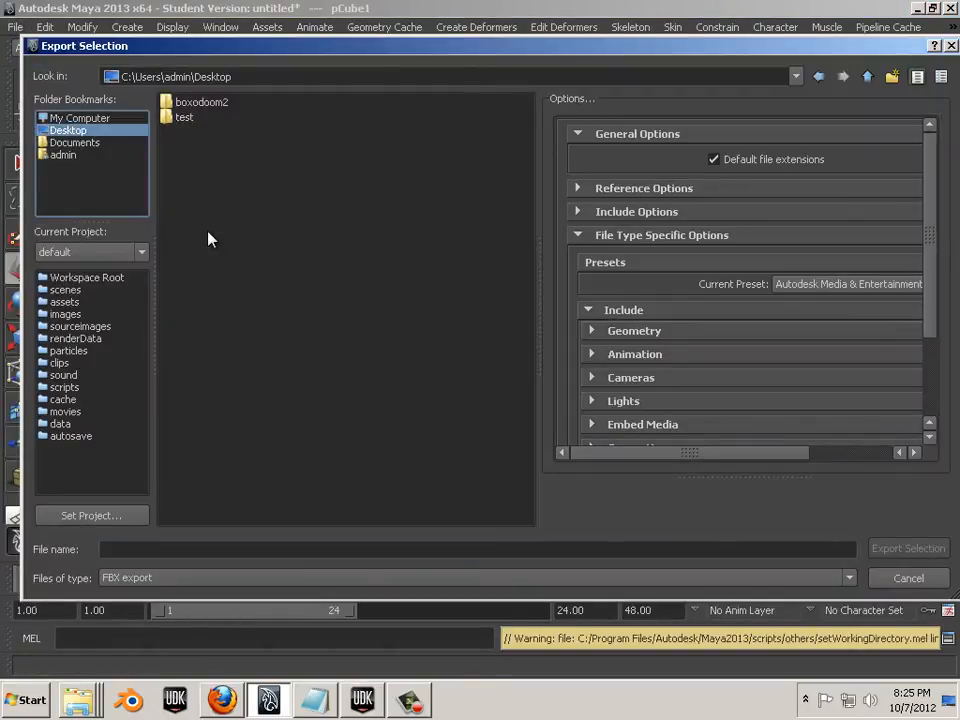
click(893, 78)
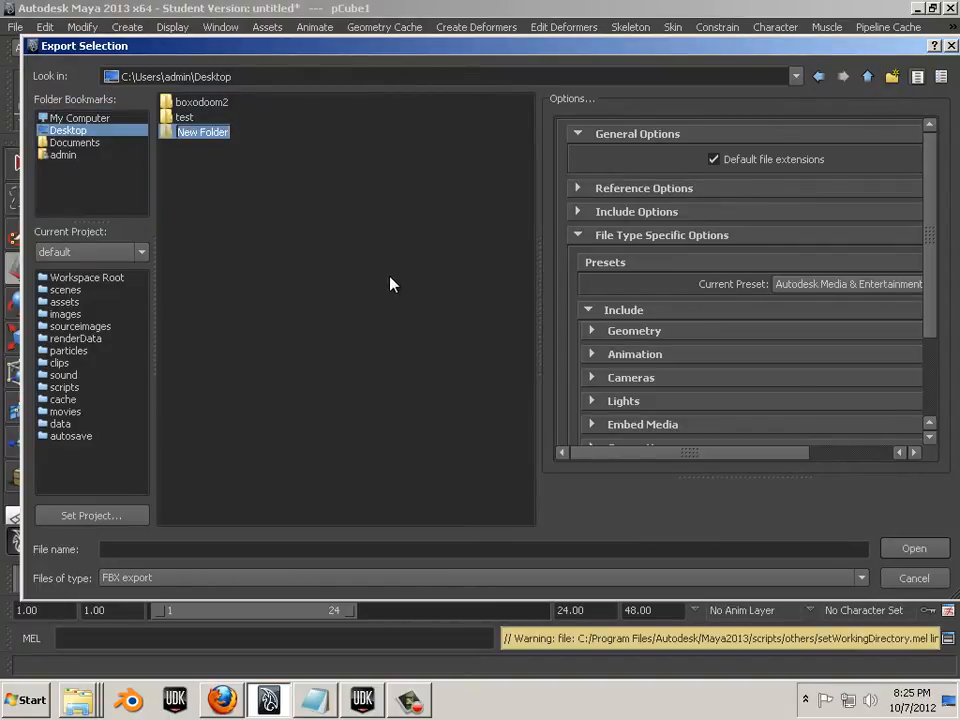
text(box)
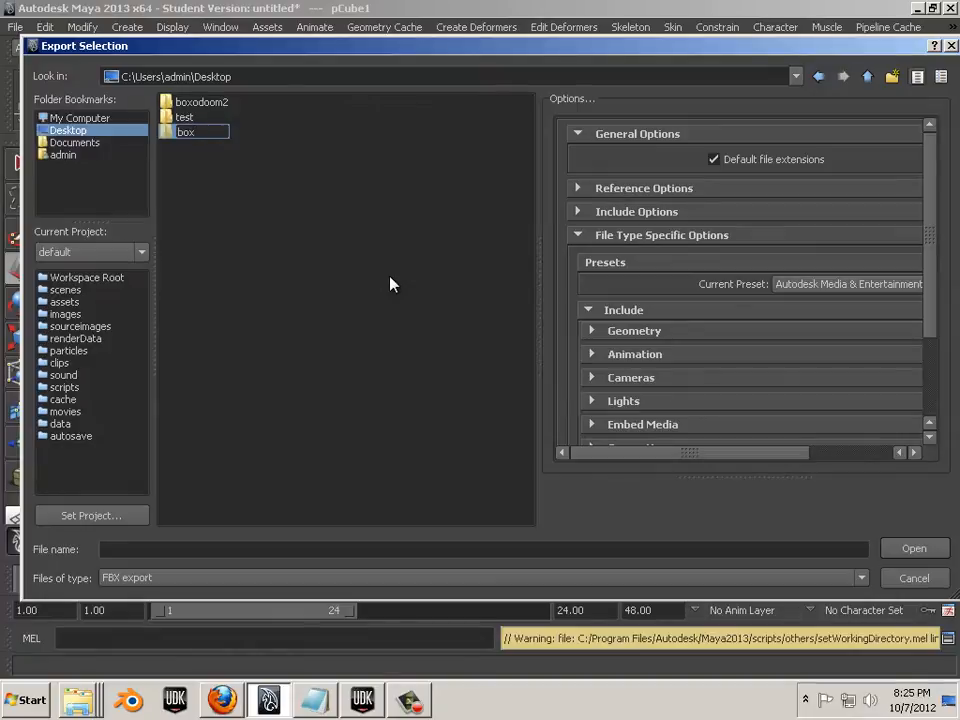
key(Return)
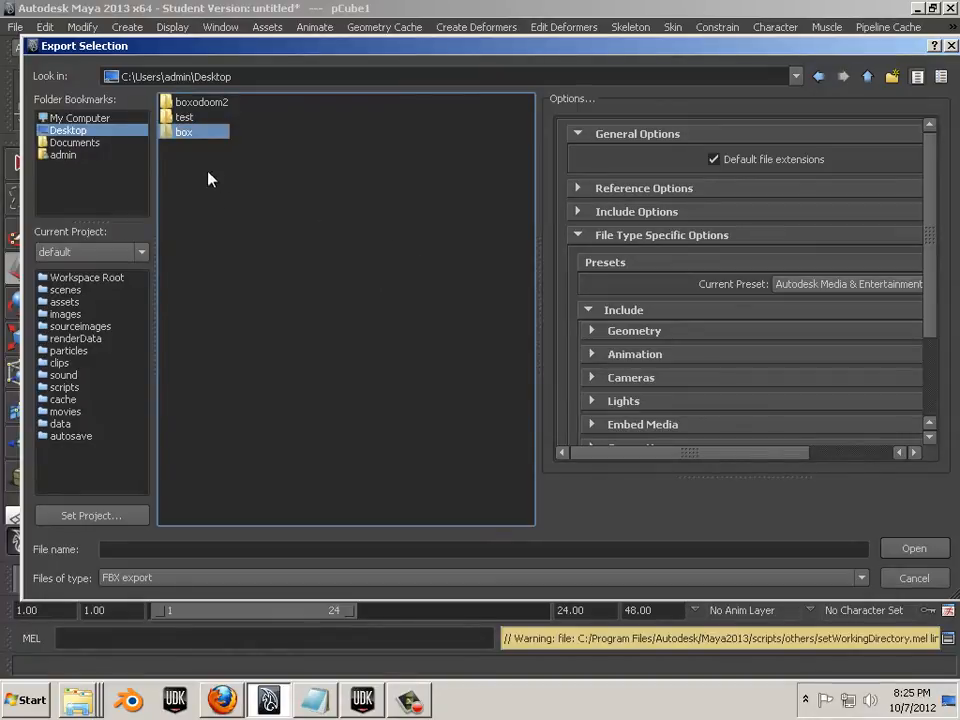
double_click(198, 136)
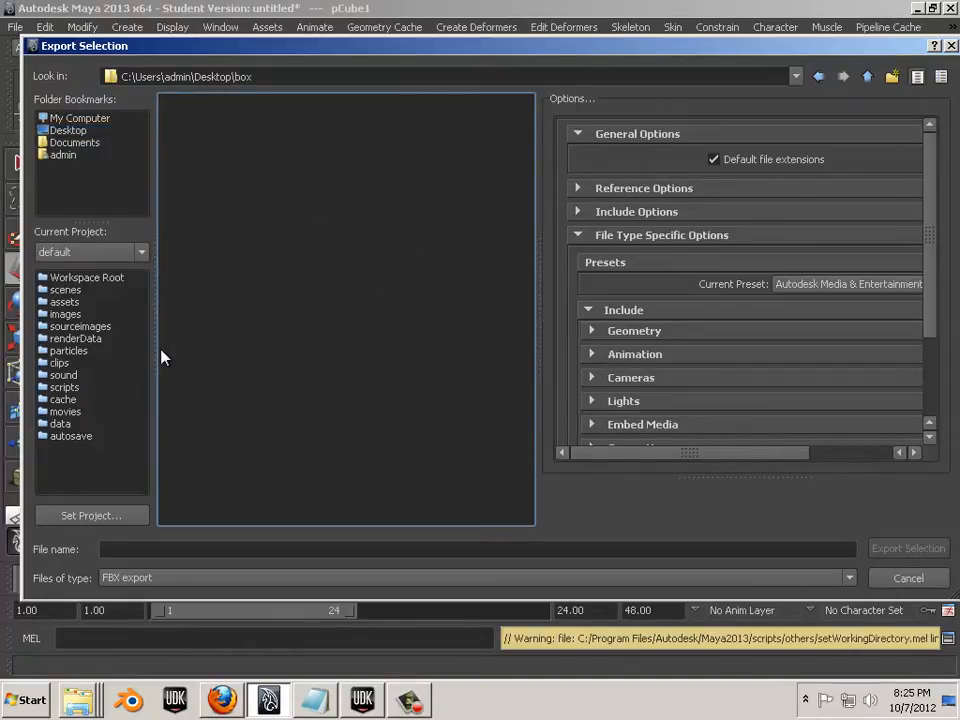
- Export the selection as box.fbx into that folder and return to UDK
key(Tab)
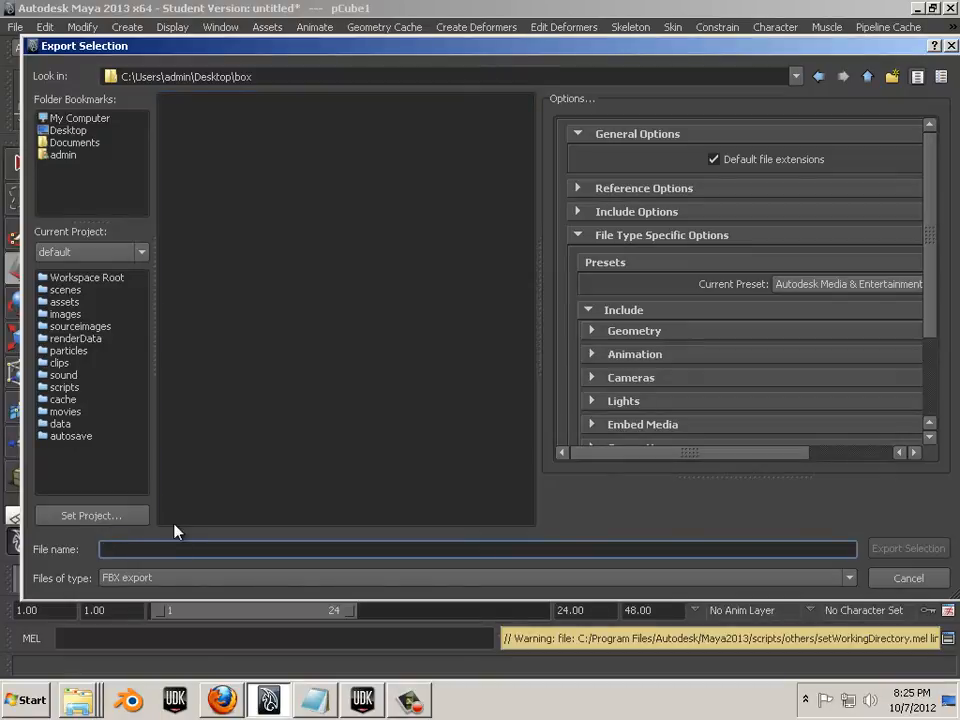
text(box)
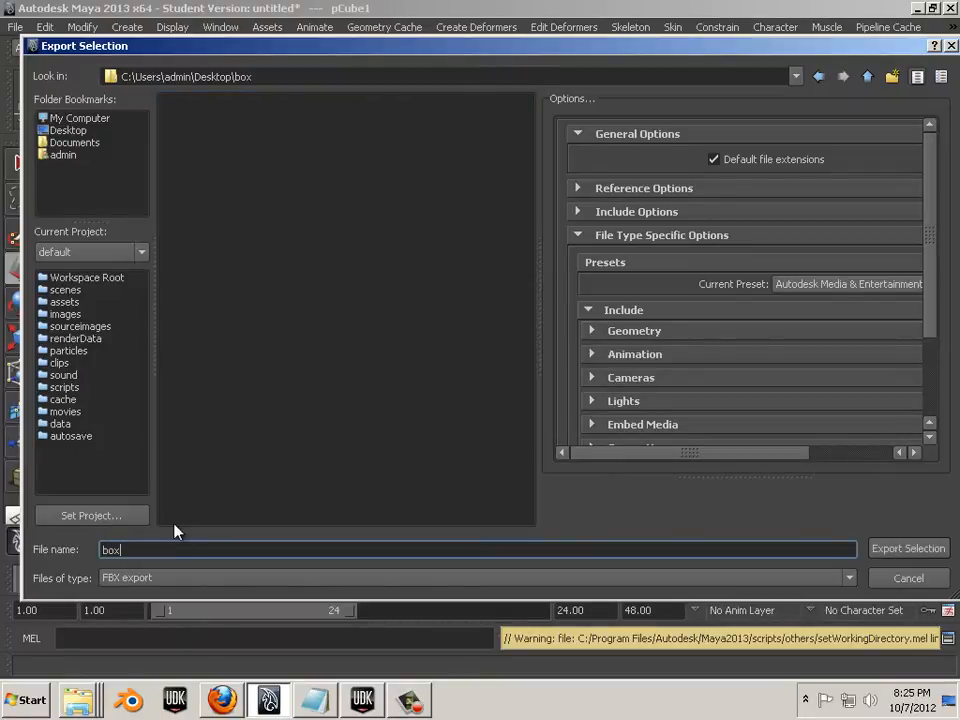
click(222, 428)
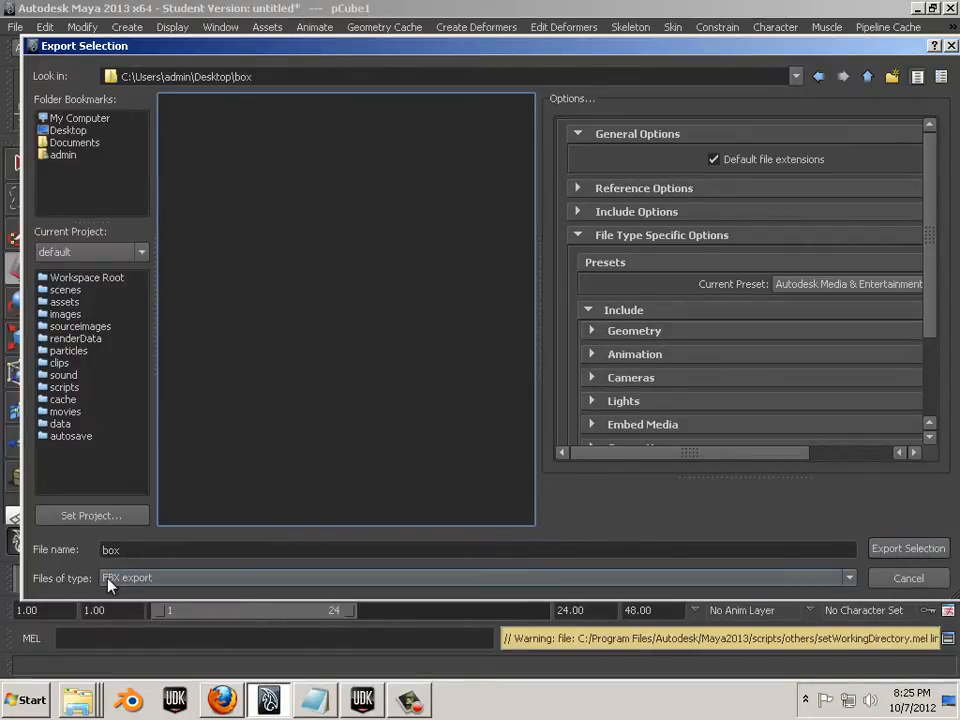
click(908, 548)
click(360, 700)
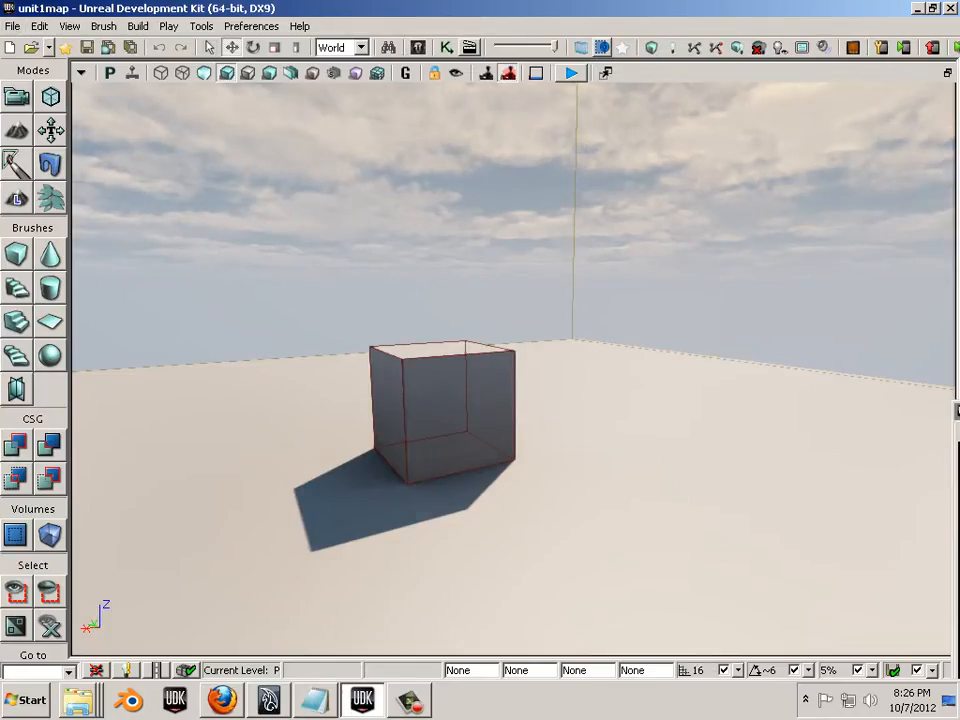
- Import Desktop\box\box.fbx into MyPackage as the Box static mesh, accepting the smoothing warning
click(469, 47)
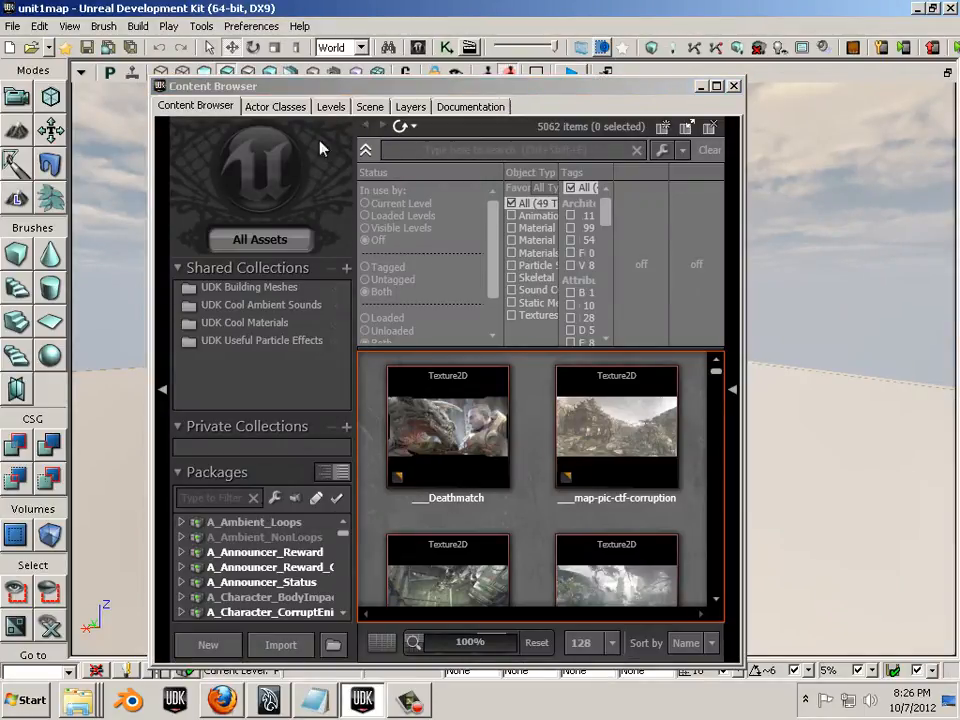
click(281, 645)
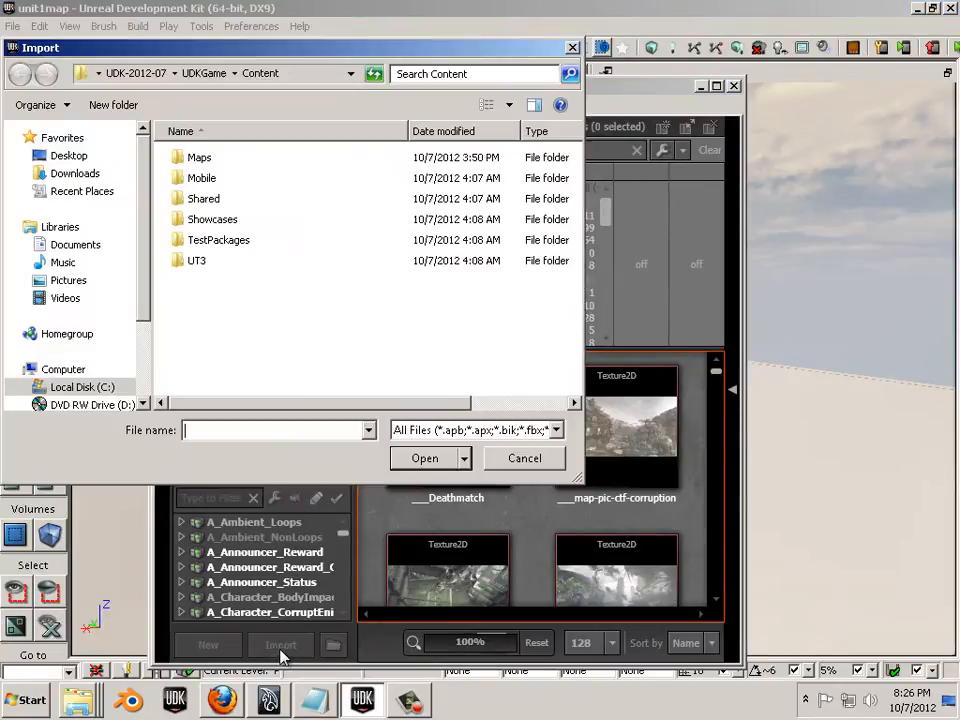
click(78, 162)
click(242, 318)
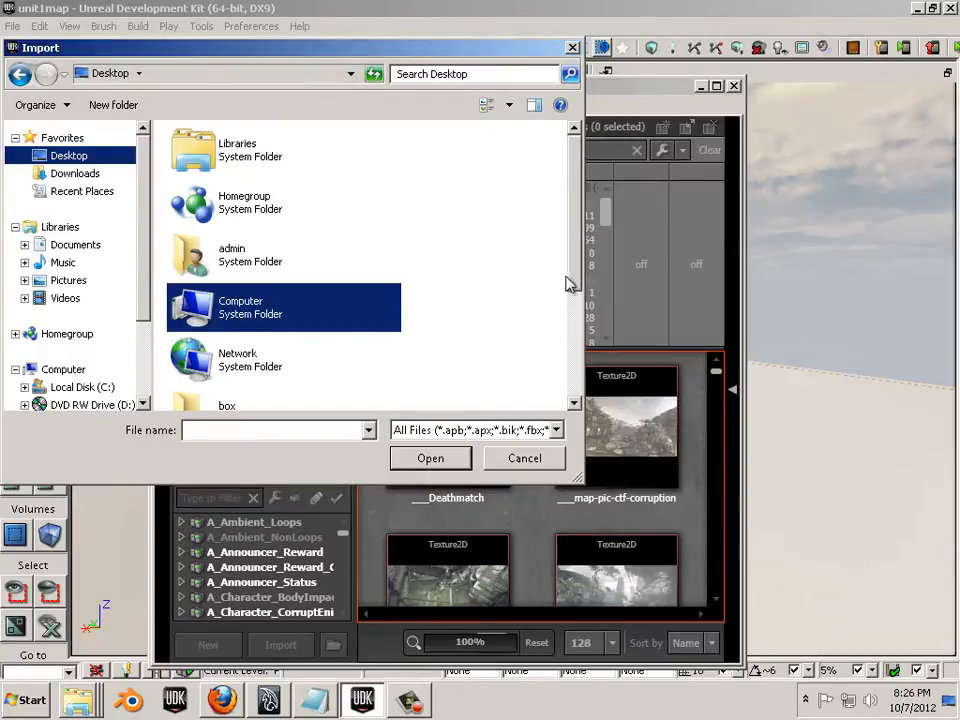
scroll(572, 290, down, 2)
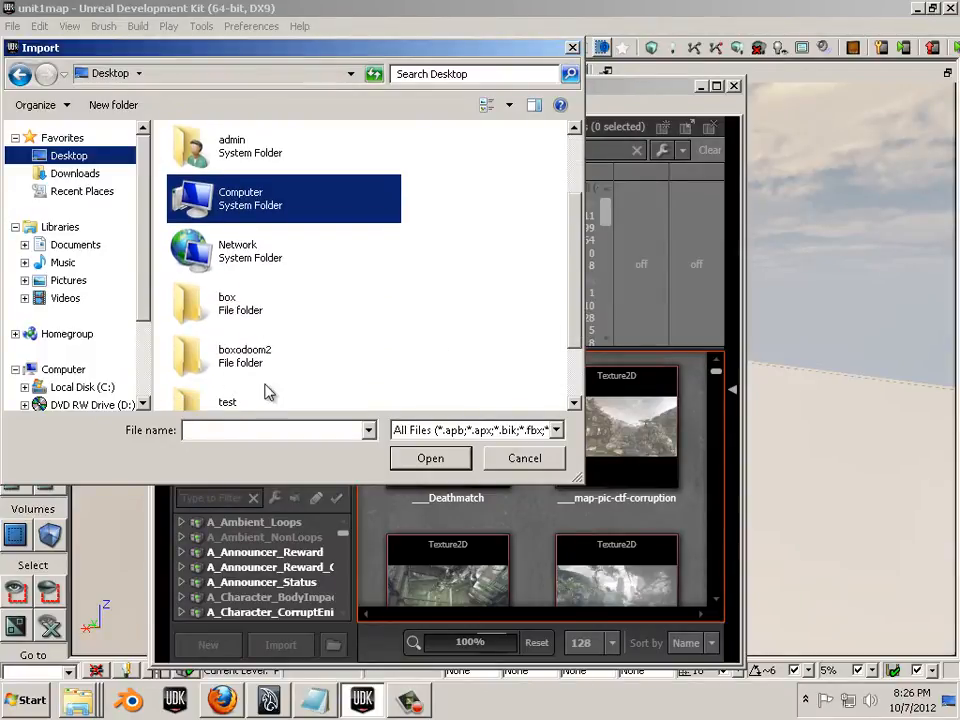
double_click(225, 302)
double_click(193, 161)
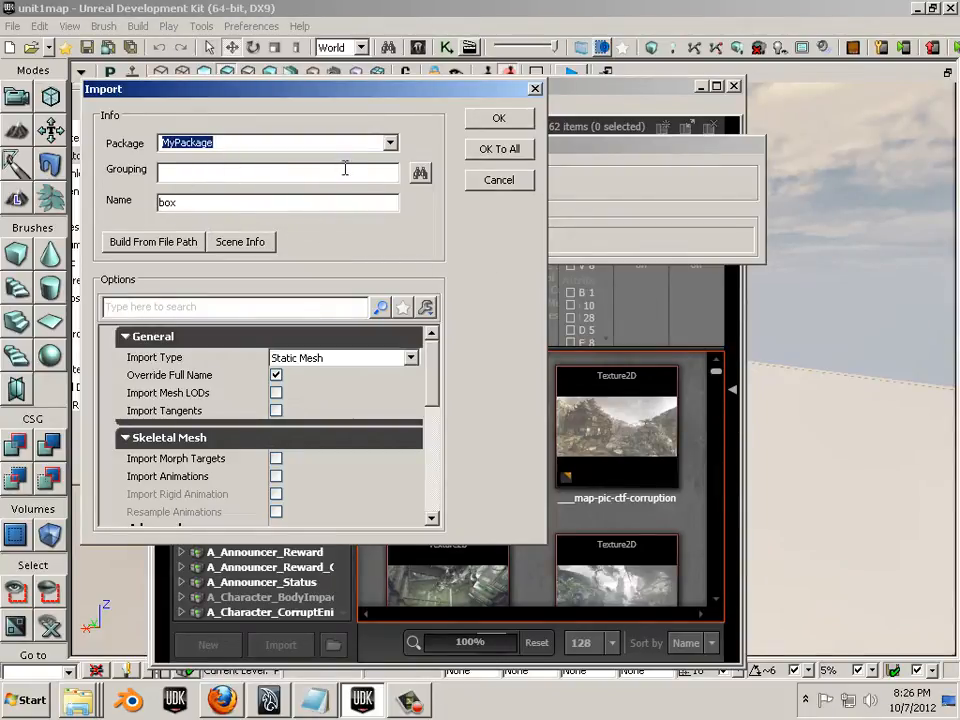
click(490, 123)
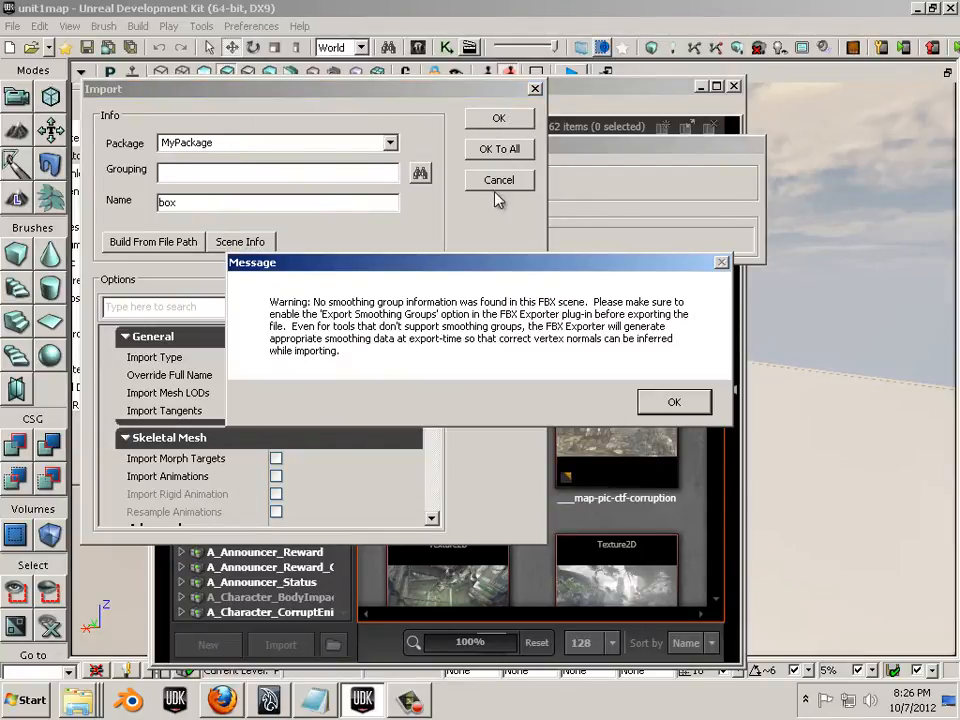
click(668, 402)
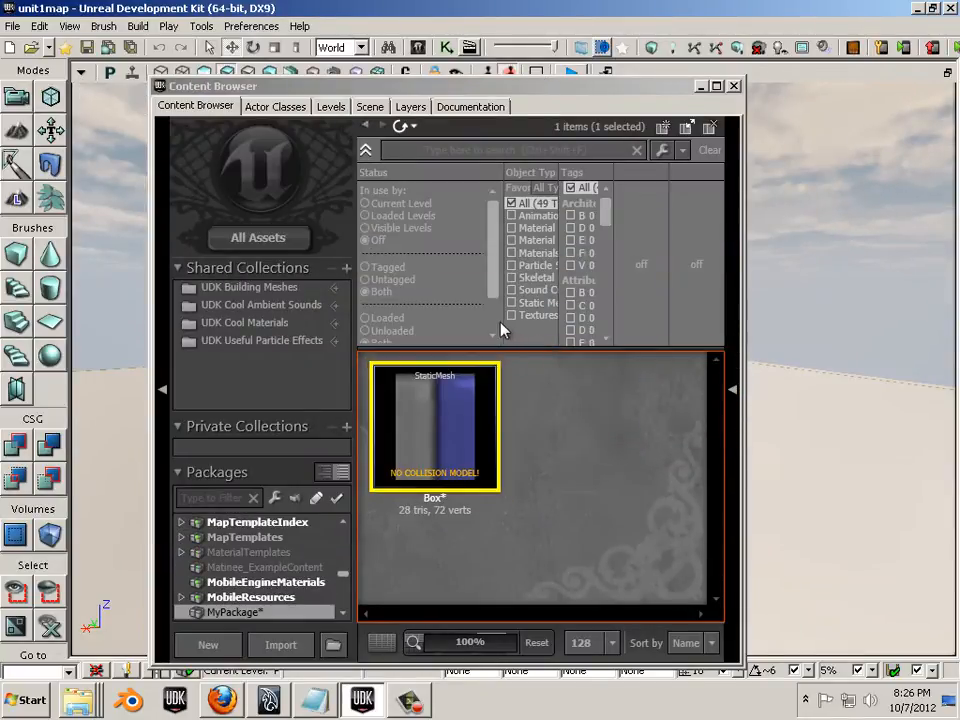
- Add StaticMesh MyPackage.Box to the level and scale it up into a large block
drag(311, 88, 617, 110)
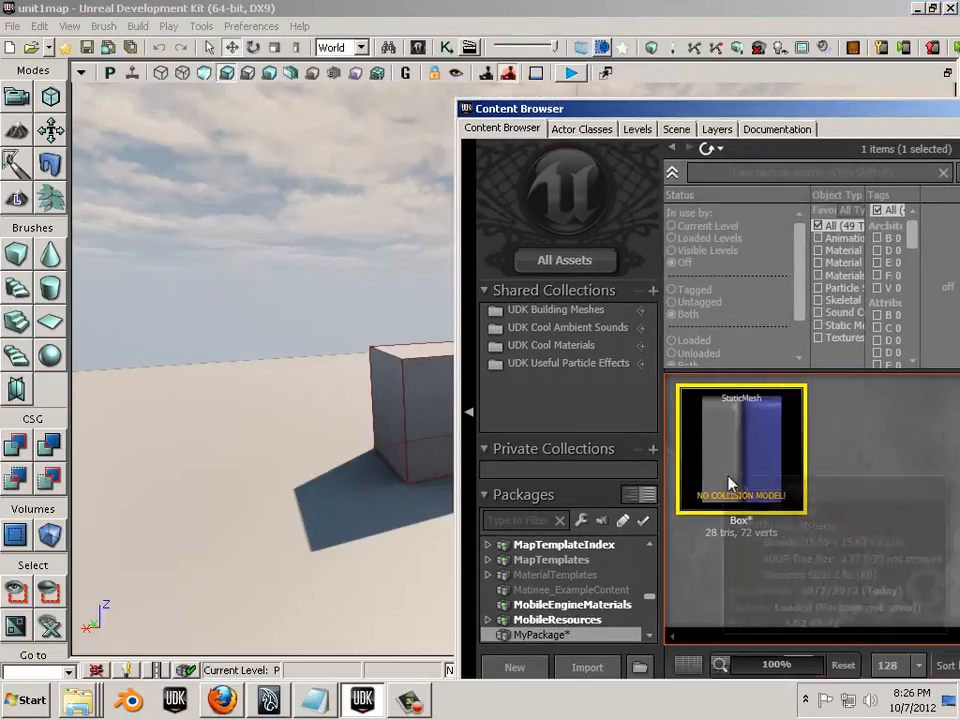
right_click(233, 484)
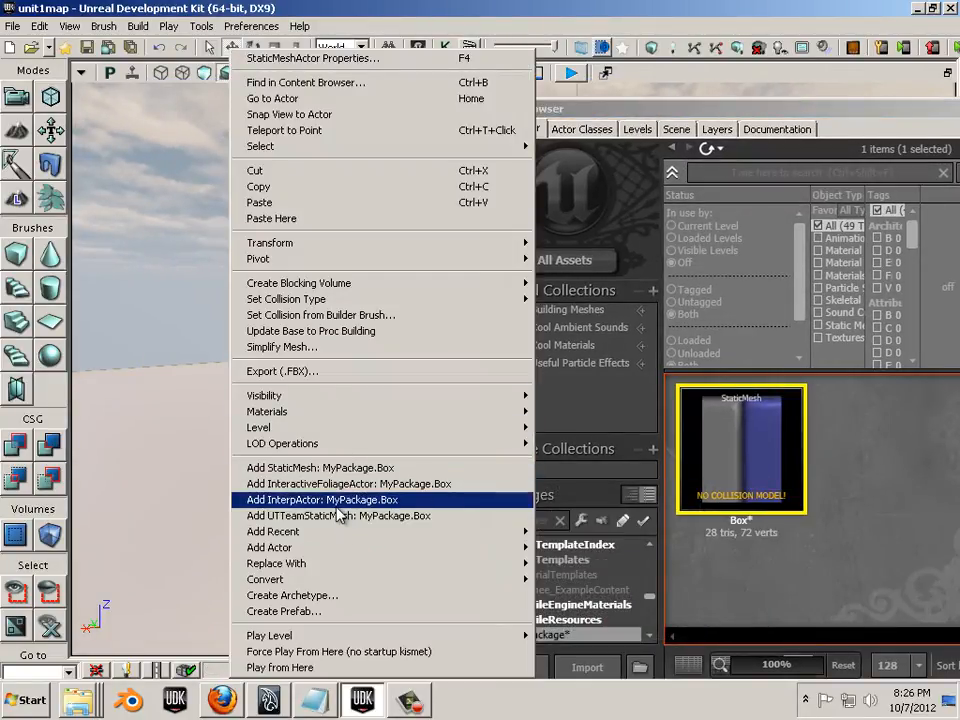
click(330, 467)
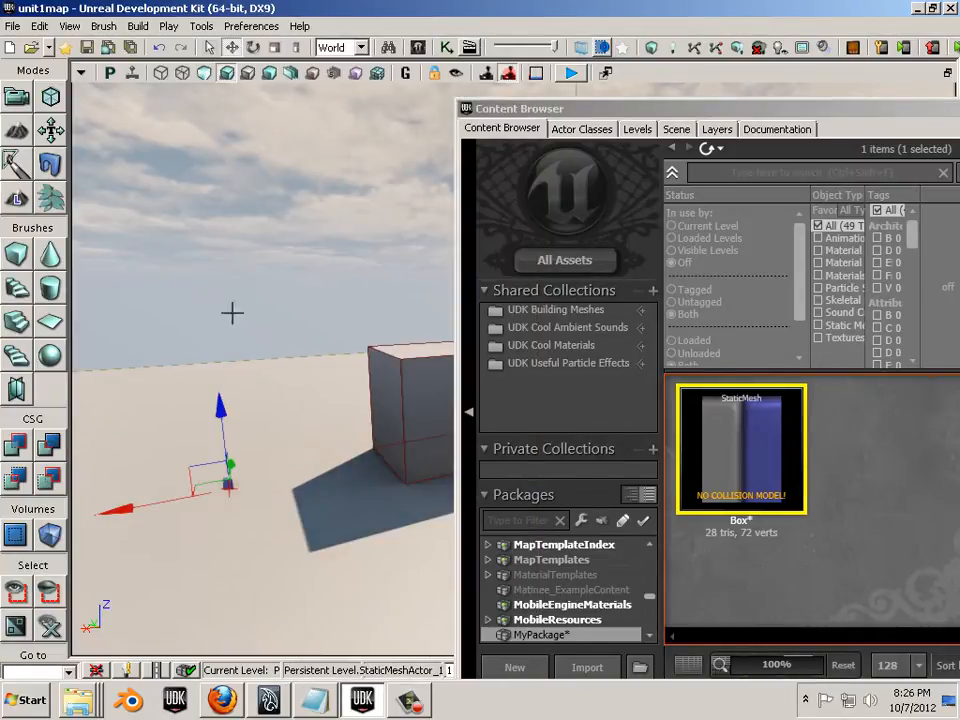
click(274, 47)
drag(103, 506, 71, 472)
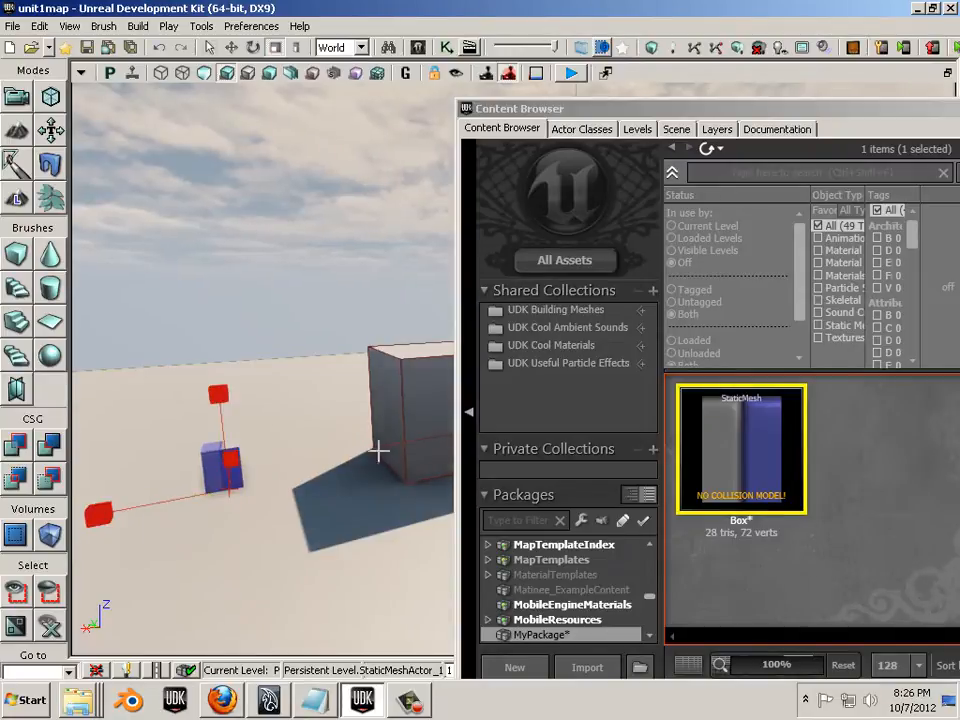
mouse_move(237, 459)
mouse_down()
mouse_move(540, 414)
mouse_move(236, 454)
mouse_up()
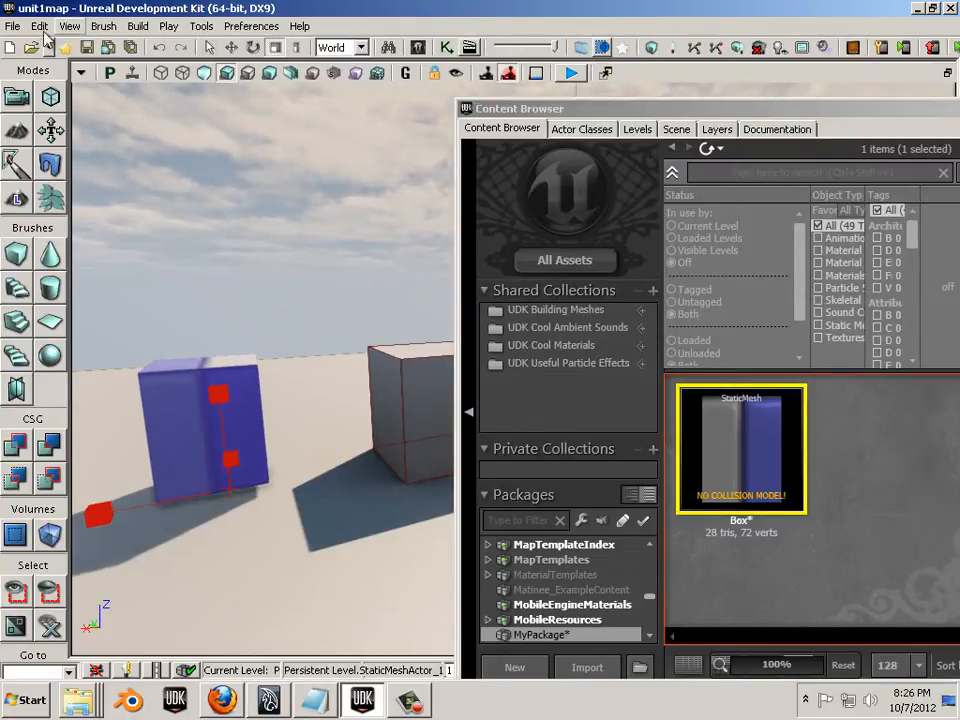
click(12, 27)
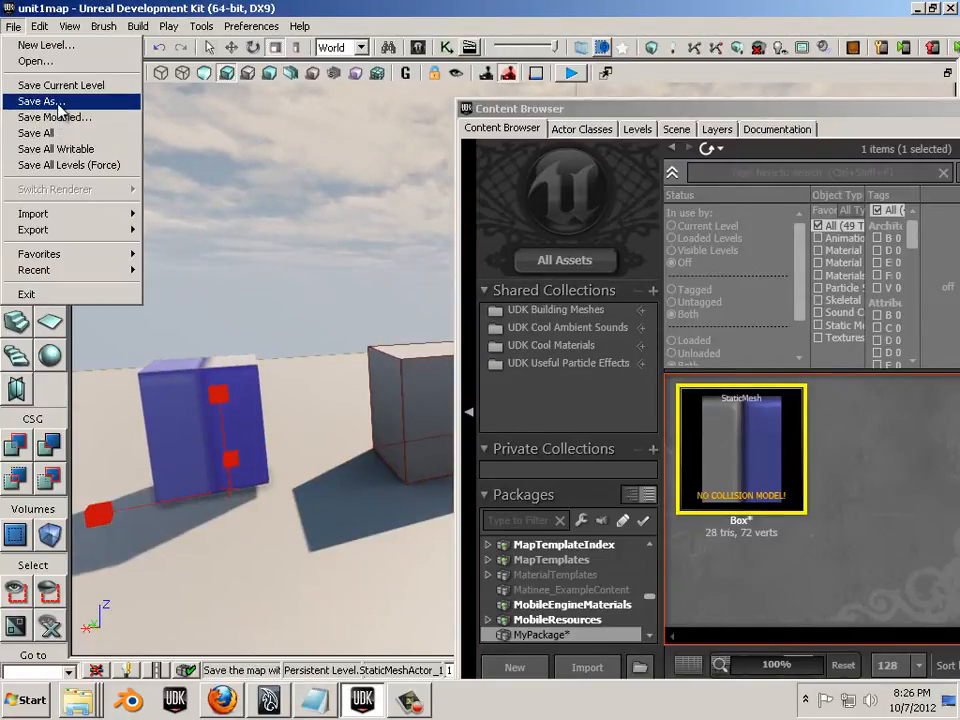
- Save the level over unit1map.udk, confirming the replace and external-package prompts
click(58, 102)
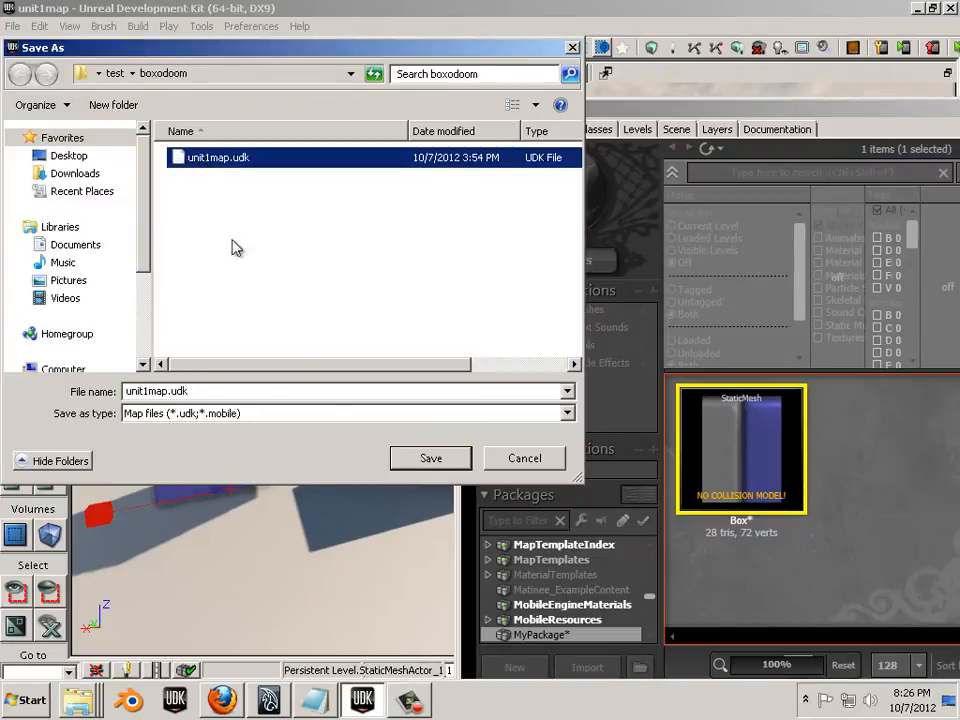
click(430, 459)
click(542, 352)
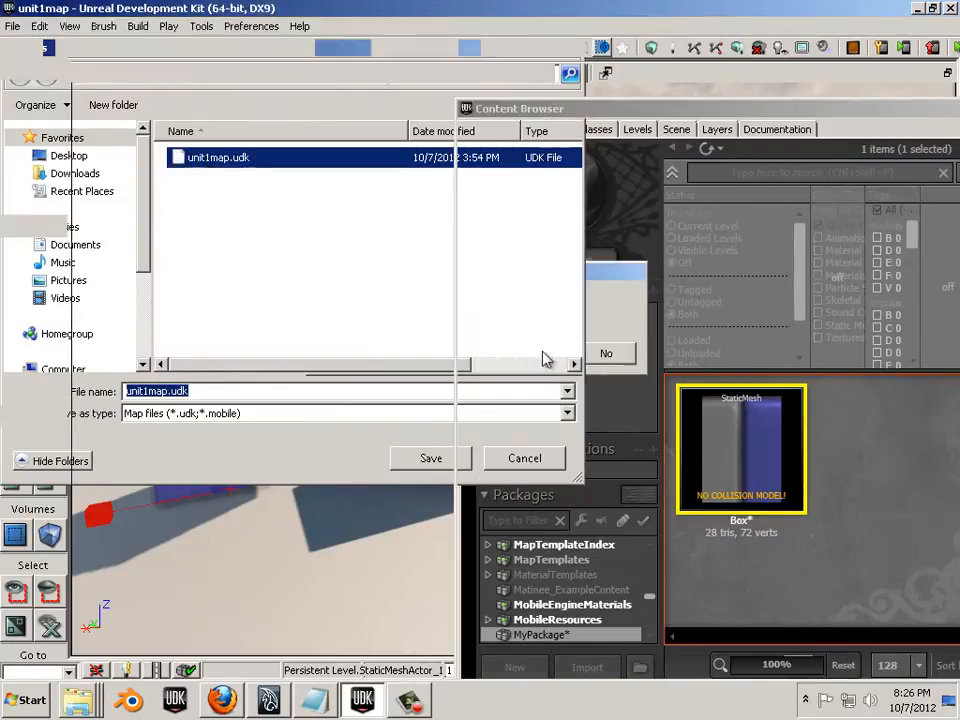
click(575, 393)
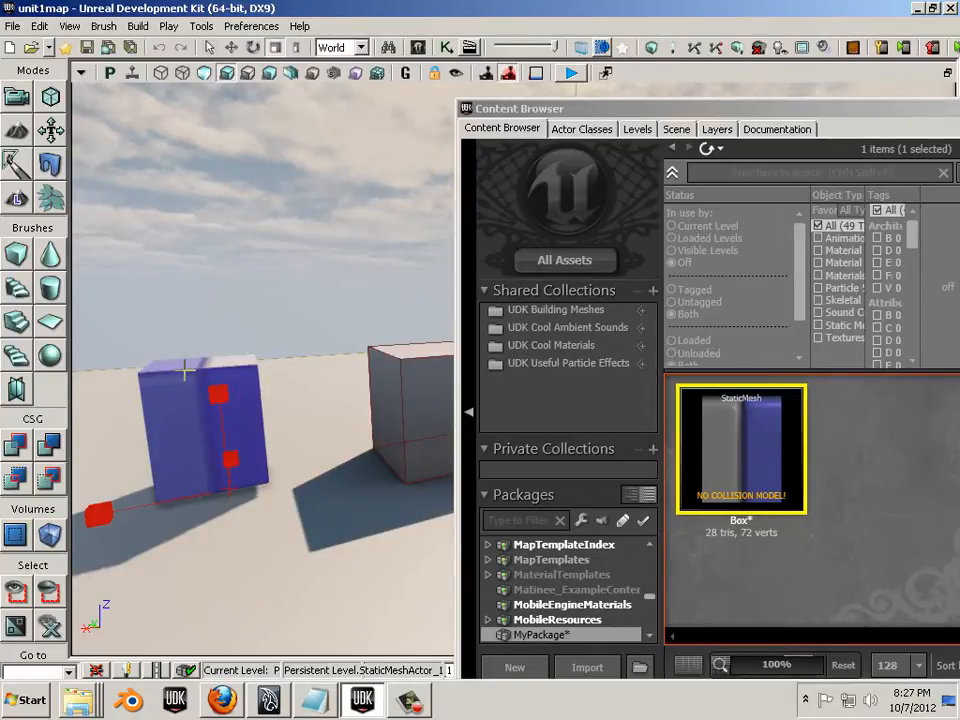
click(12, 26)
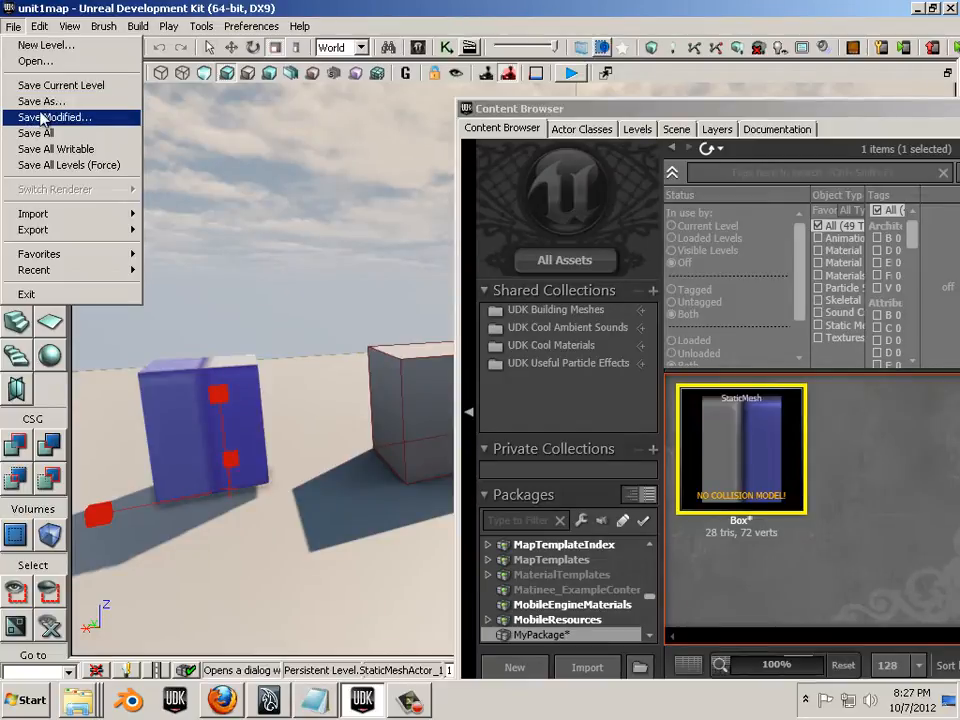
- Save the MyPackage package into the Desktop box folder
click(558, 637)
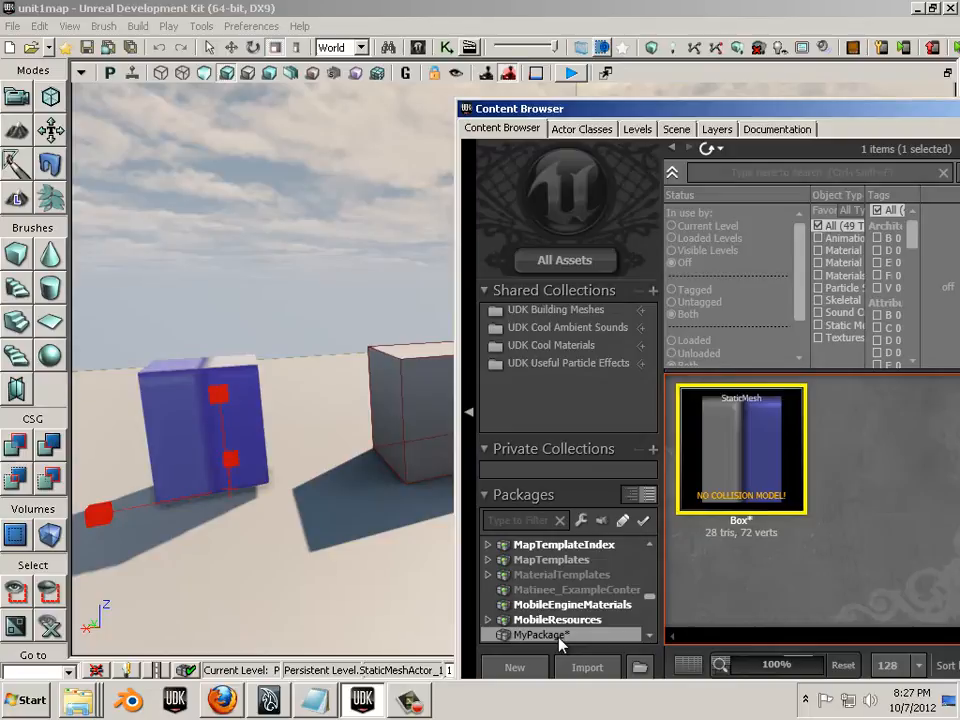
right_click(558, 637)
click(599, 421)
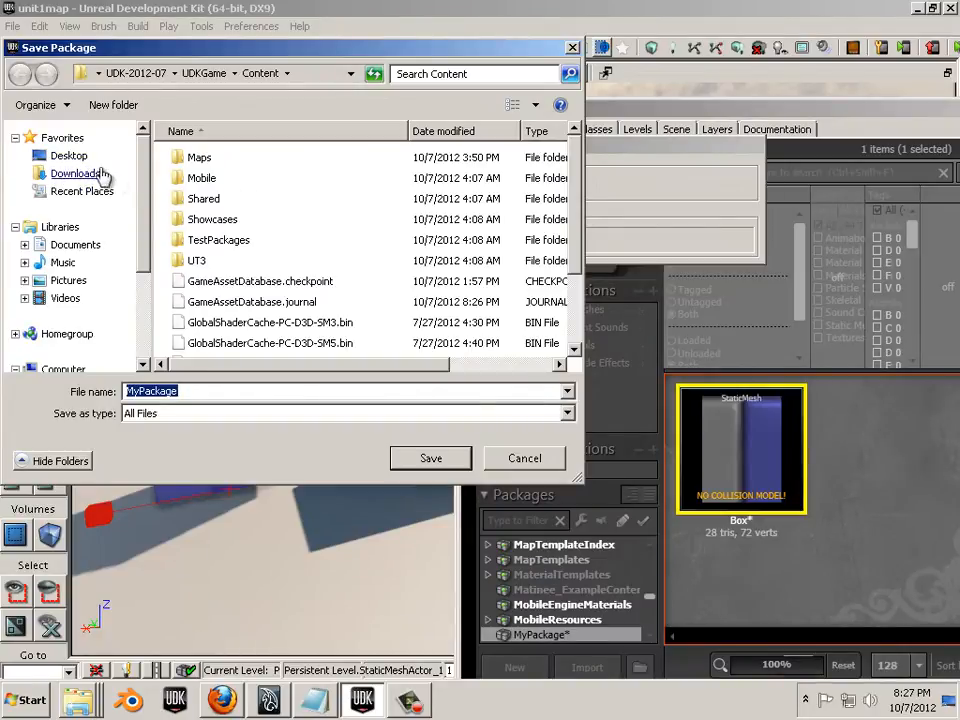
click(70, 158)
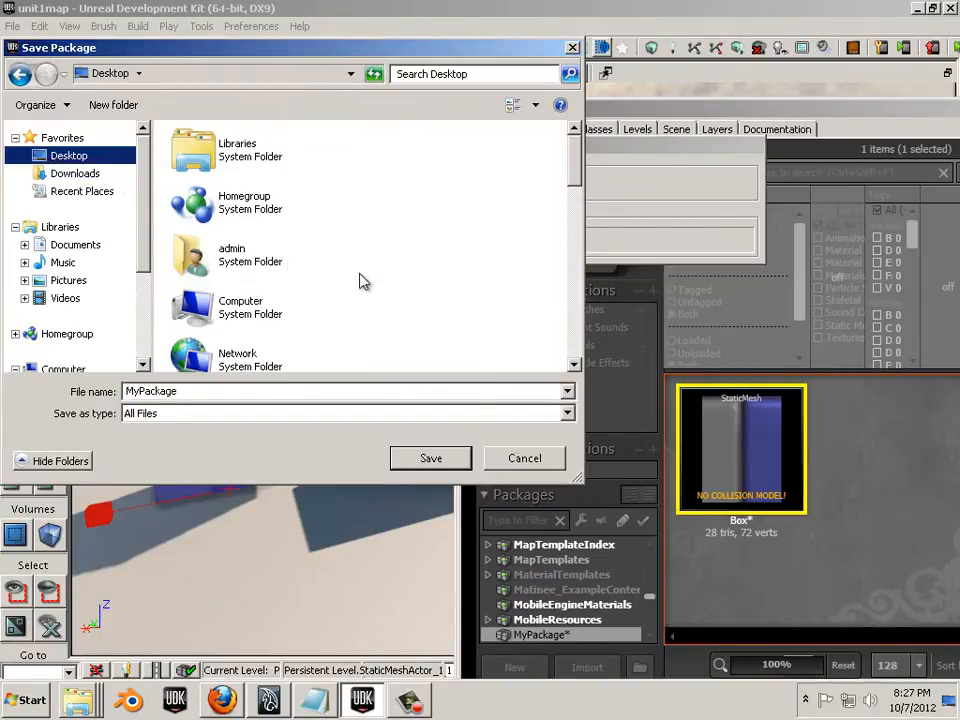
drag(581, 172, 579, 343)
double_click(205, 190)
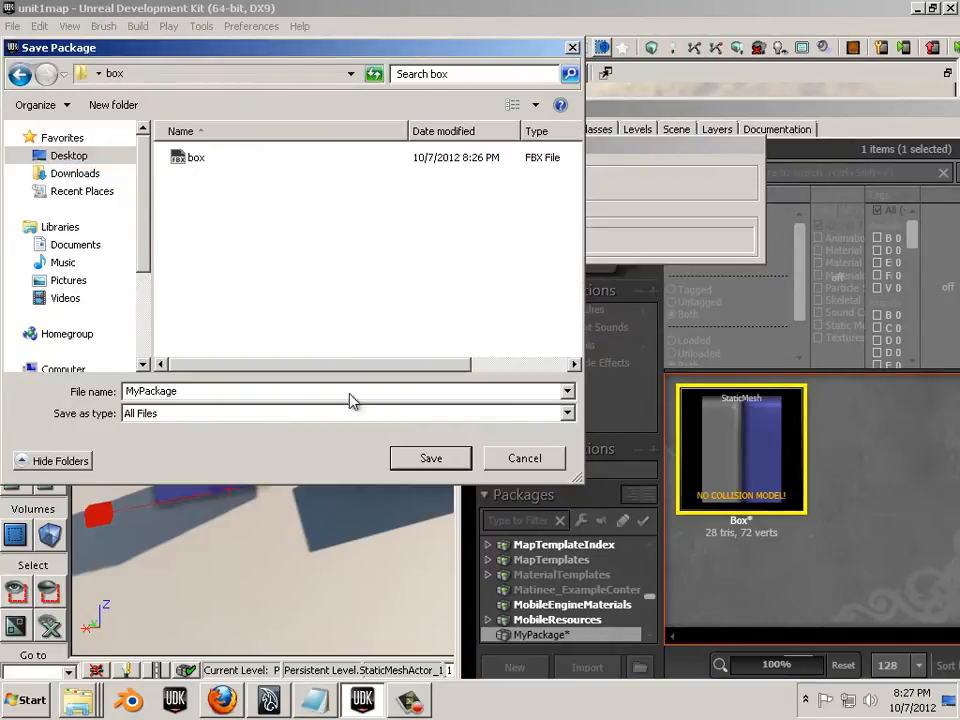
click(436, 462)
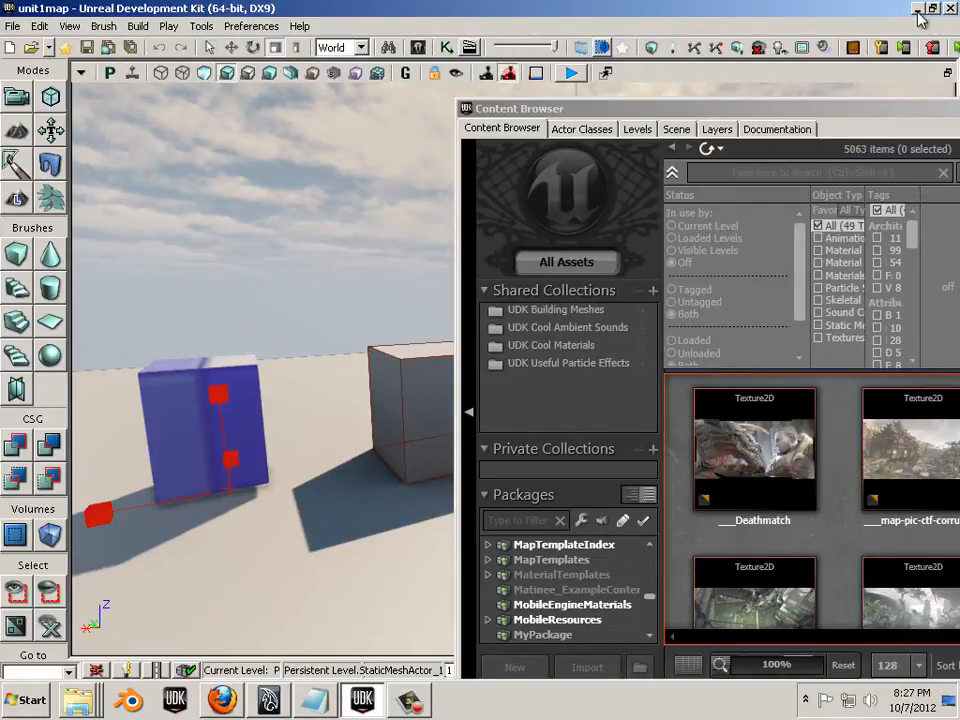
- Close UDK and select the box folder on the Desktop in Explorer
click(949, 9)
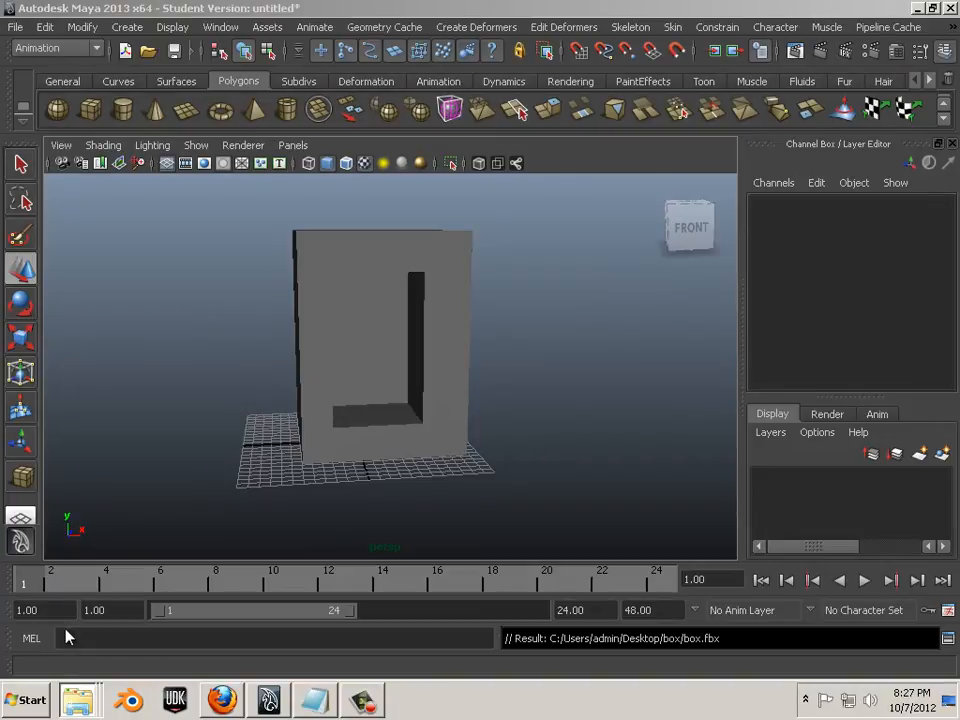
click(77, 700)
click(332, 375)
scroll(330, 385, down, 3)
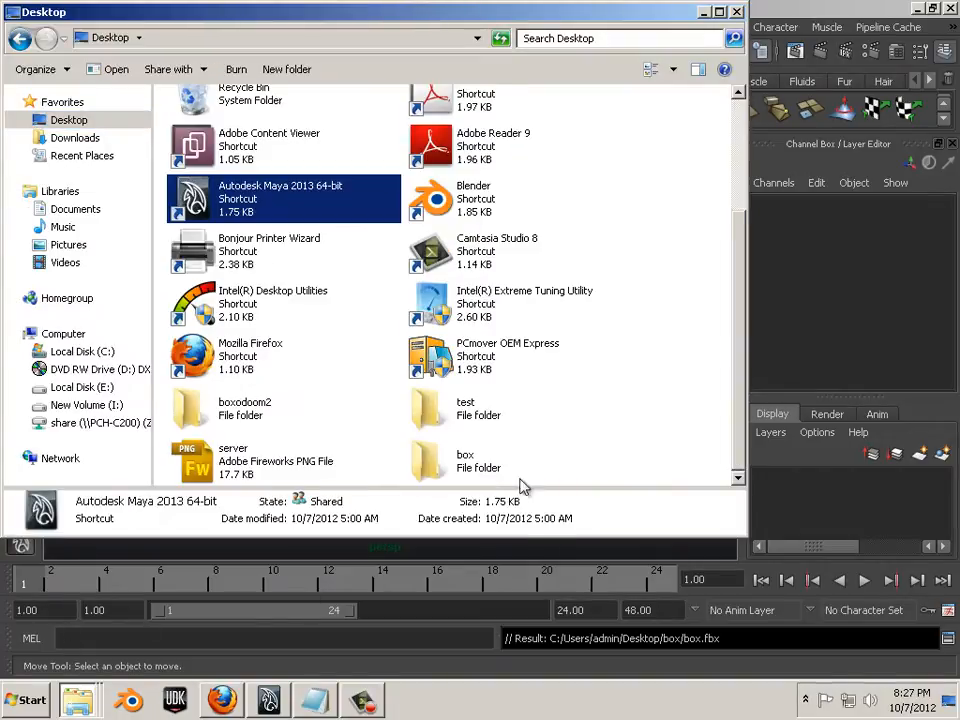
click(466, 478)
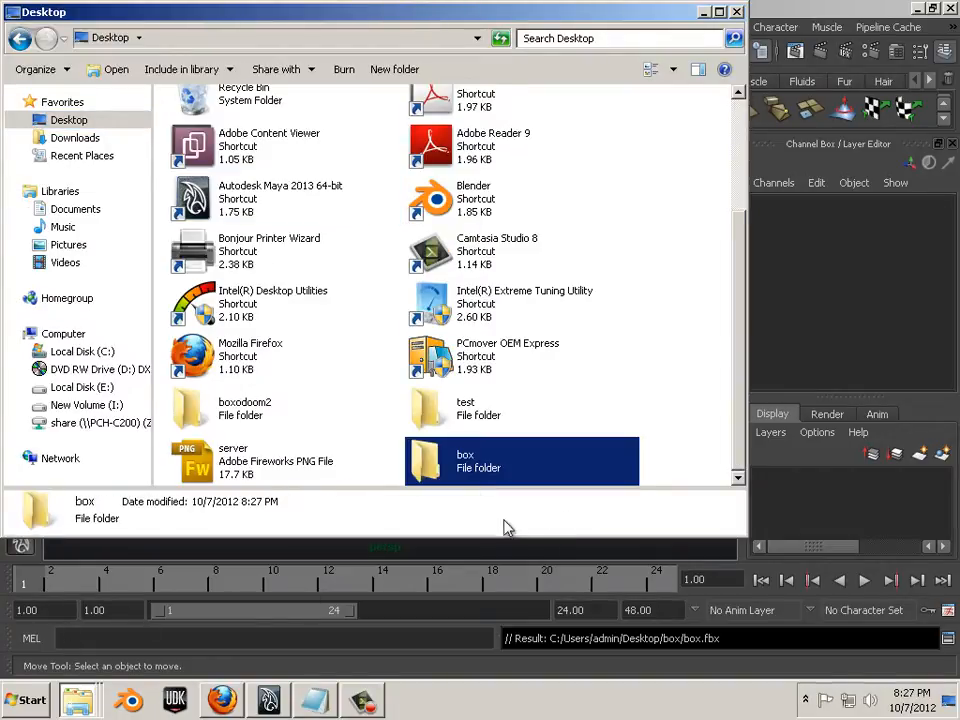
- Rename the box folder to the creator's name followed by 'unit 1' and open it to check its contents
click(463, 457)
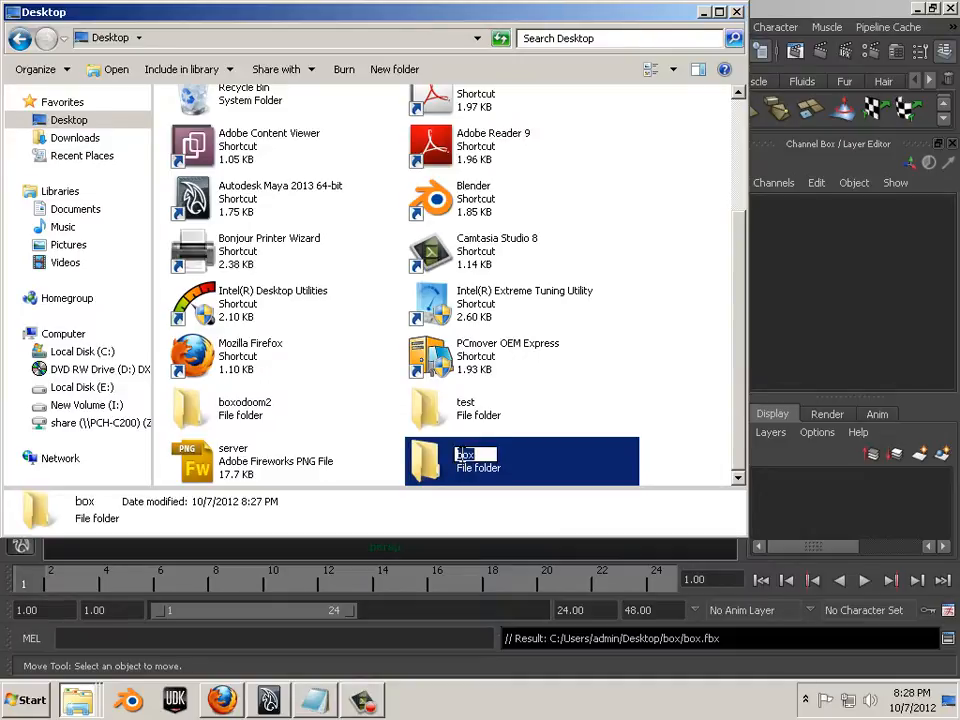
text(jason welsh)
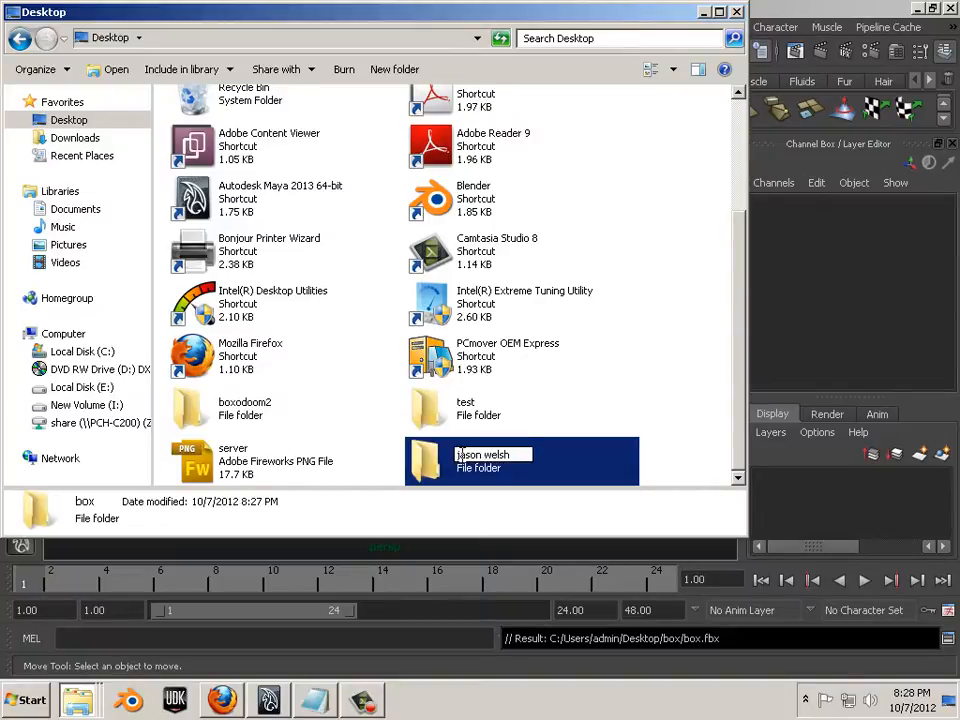
text( unit 1)
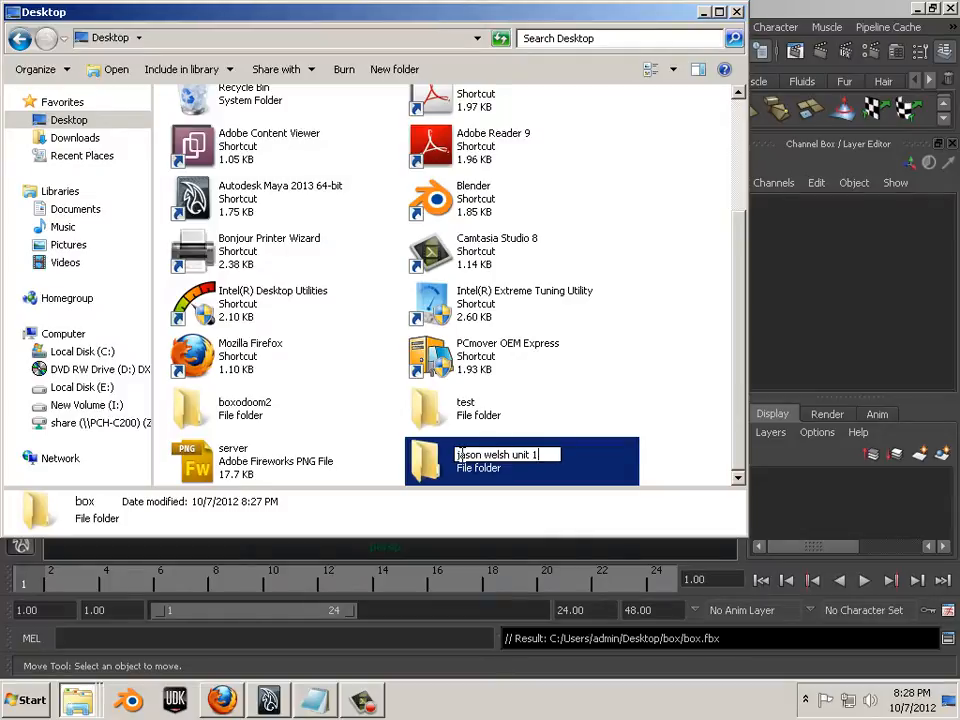
key(Return)
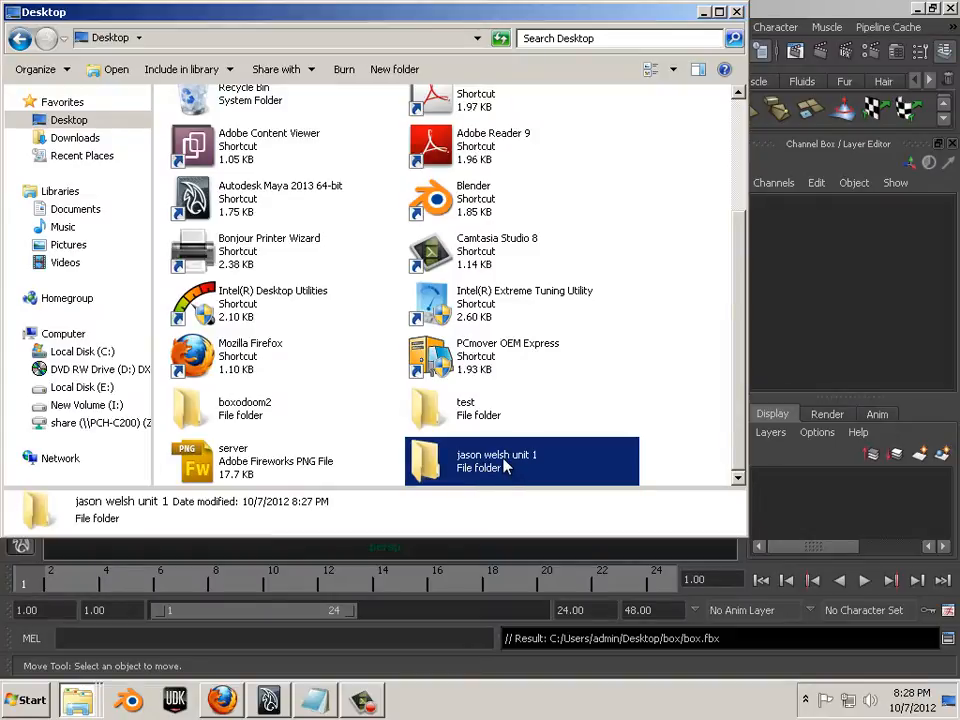
double_click(505, 466)
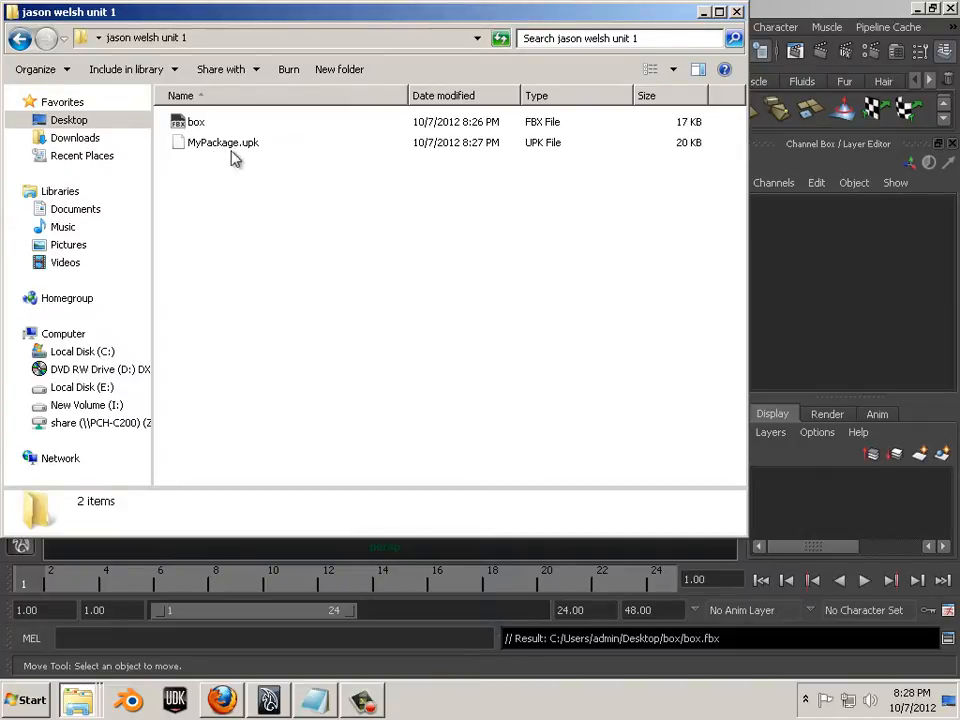
click(791, 516)
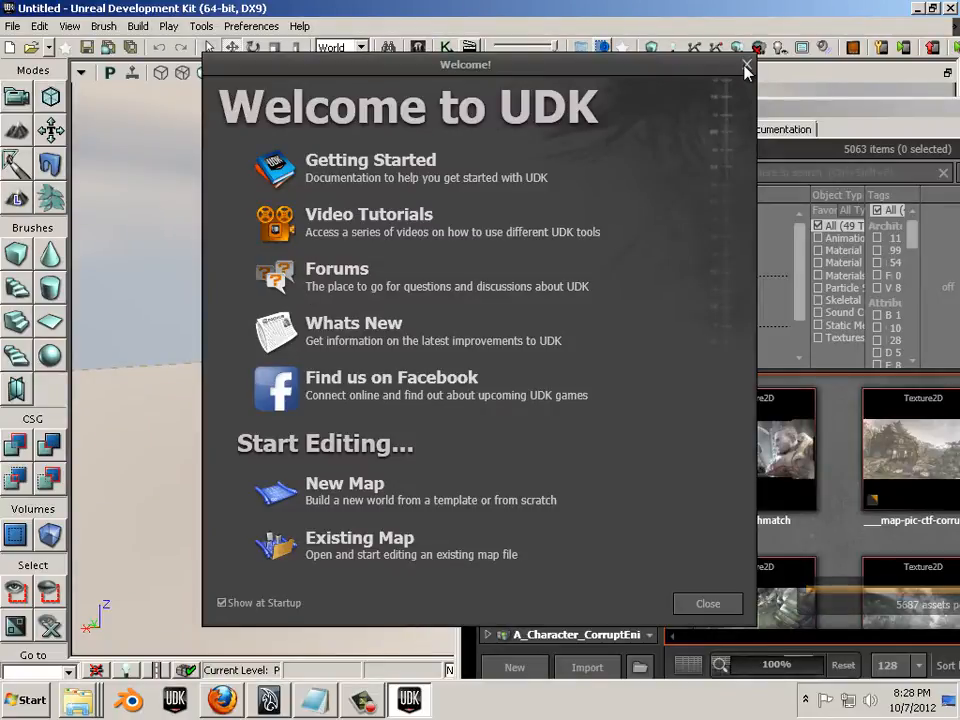
- Reopen unit1map in the relaunched UDK and dismiss the missing-MyPackage load errors
click(746, 65)
click(13, 25)
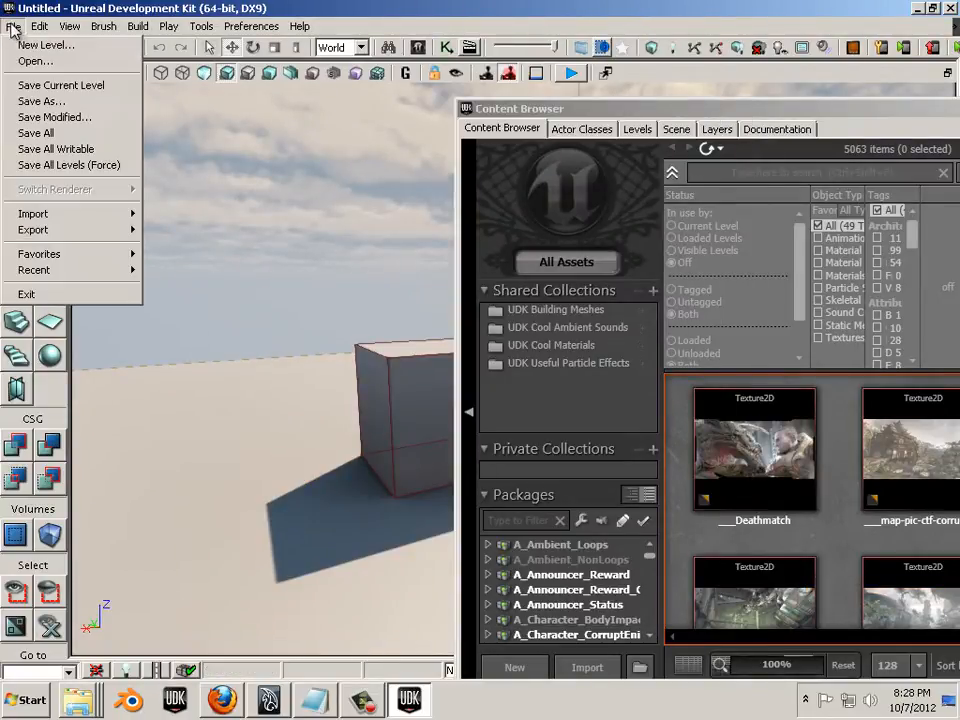
click(30, 60)
double_click(205, 157)
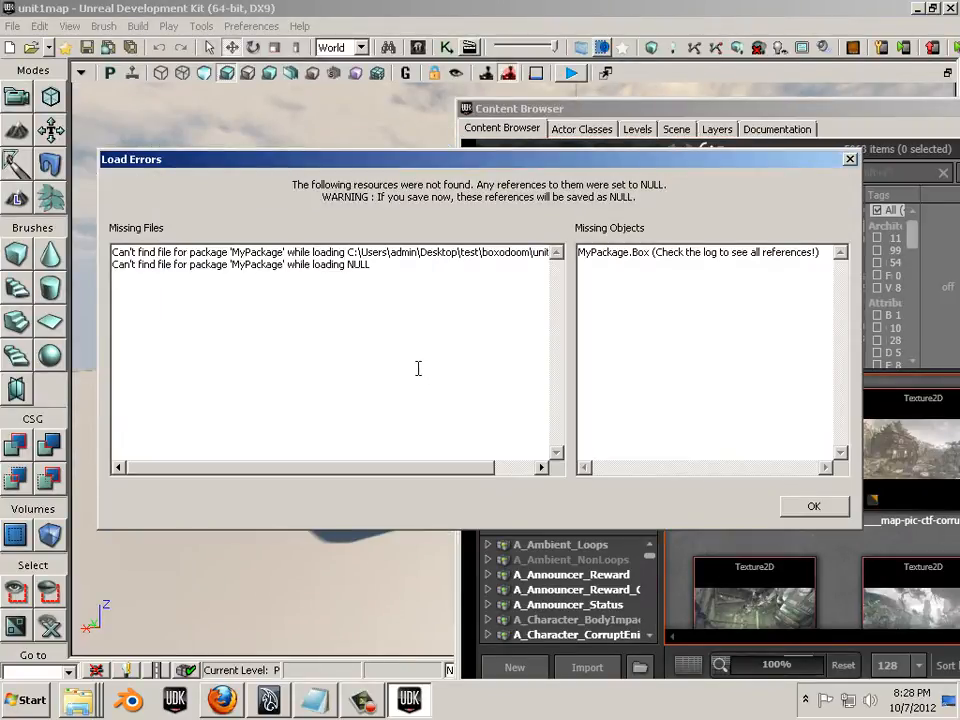
click(810, 508)
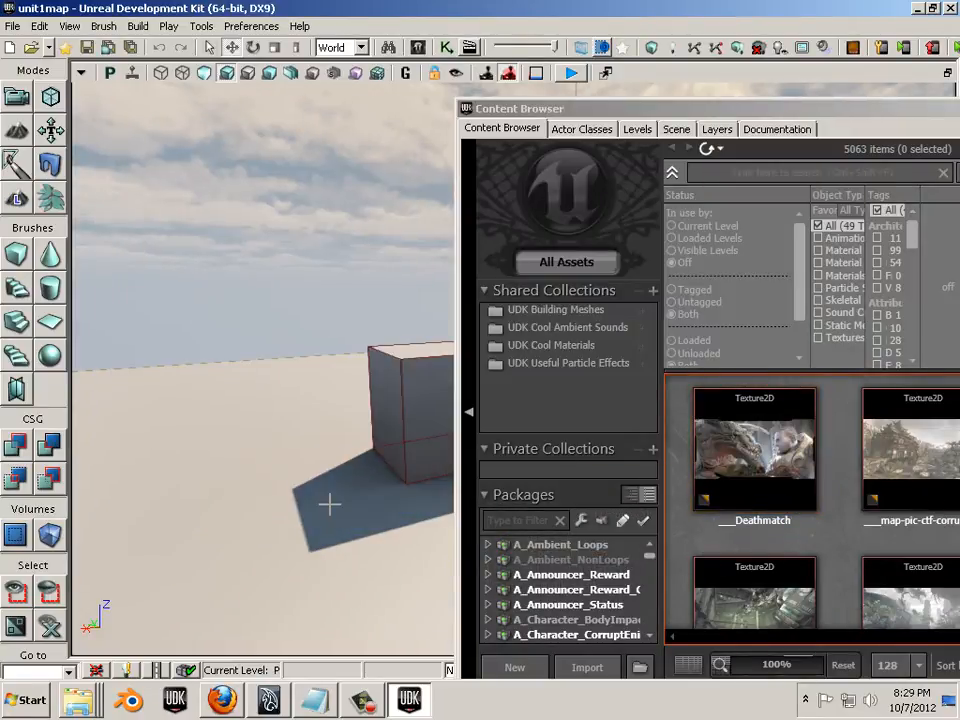
- Switch to Maya and drag-select the hollow box pCube1
click(268, 700)
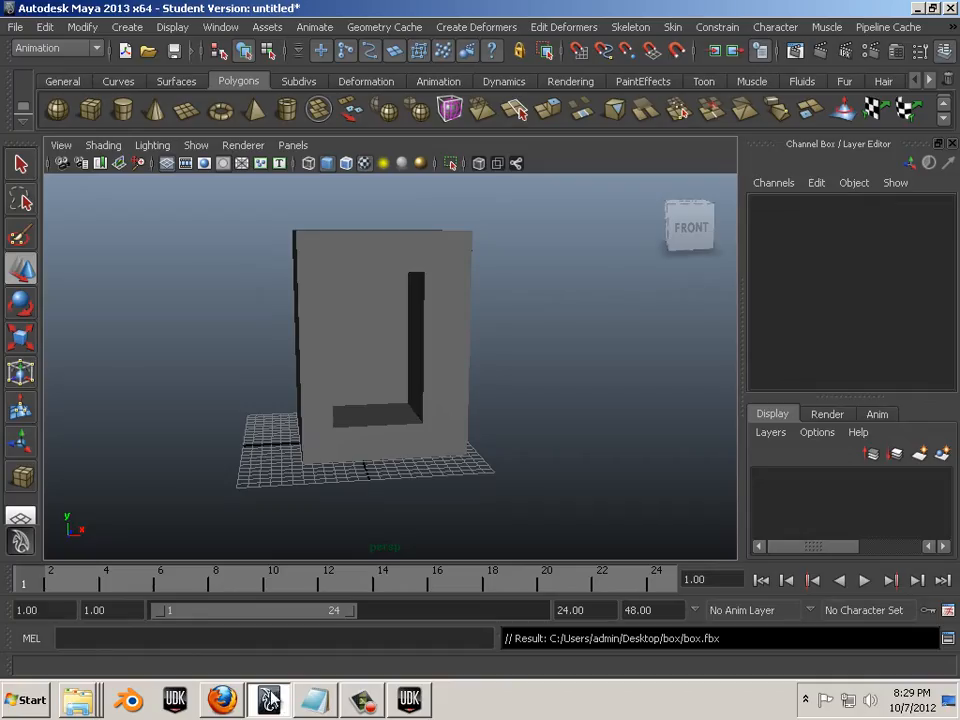
drag(518, 261, 147, 362)
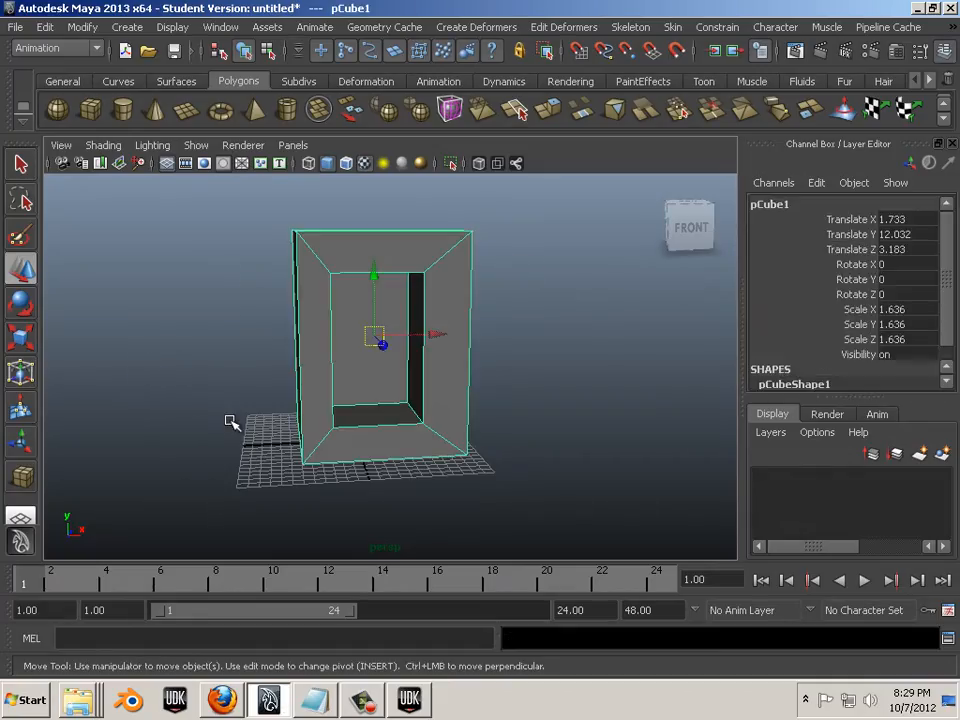
click(16, 27)
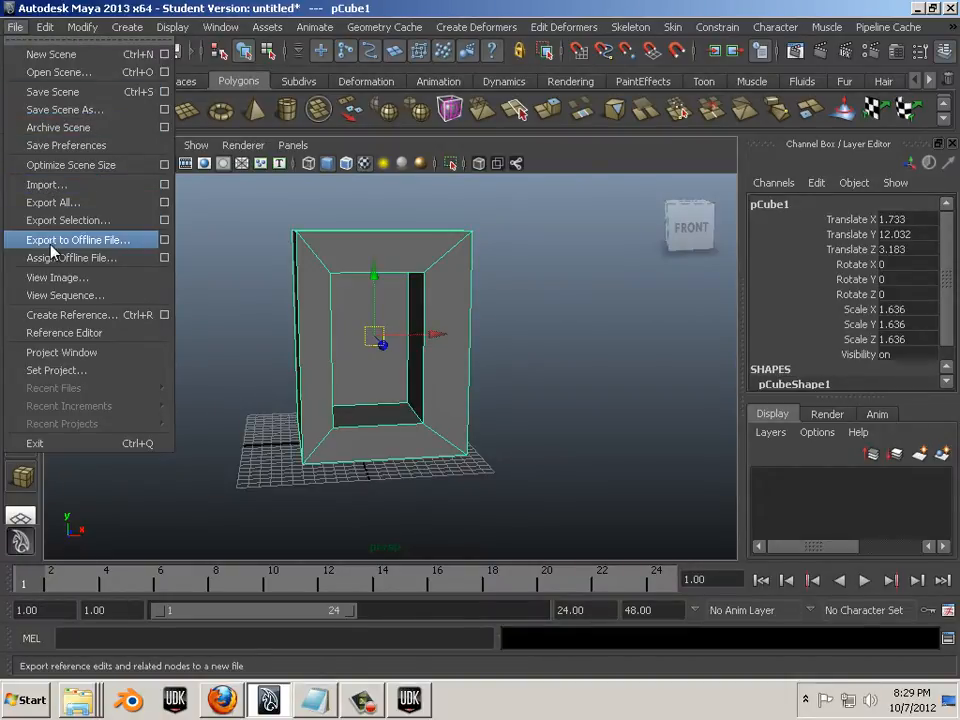
- Start Export Selection and browse to C:\UDK\UDK-2012-07\UDKGame\Content
click(70, 219)
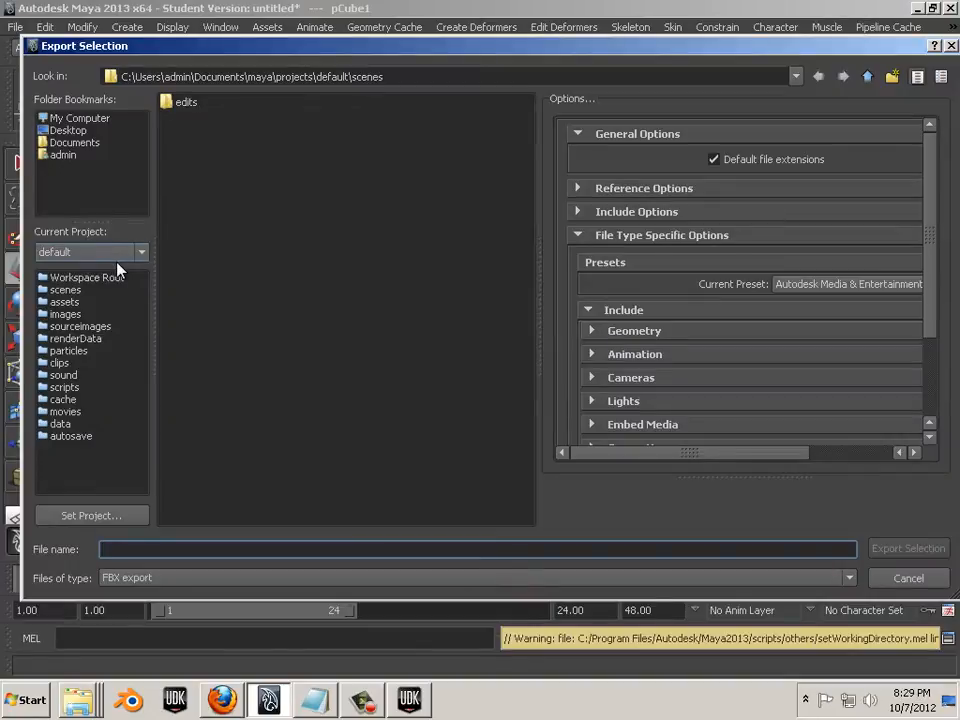
click(66, 118)
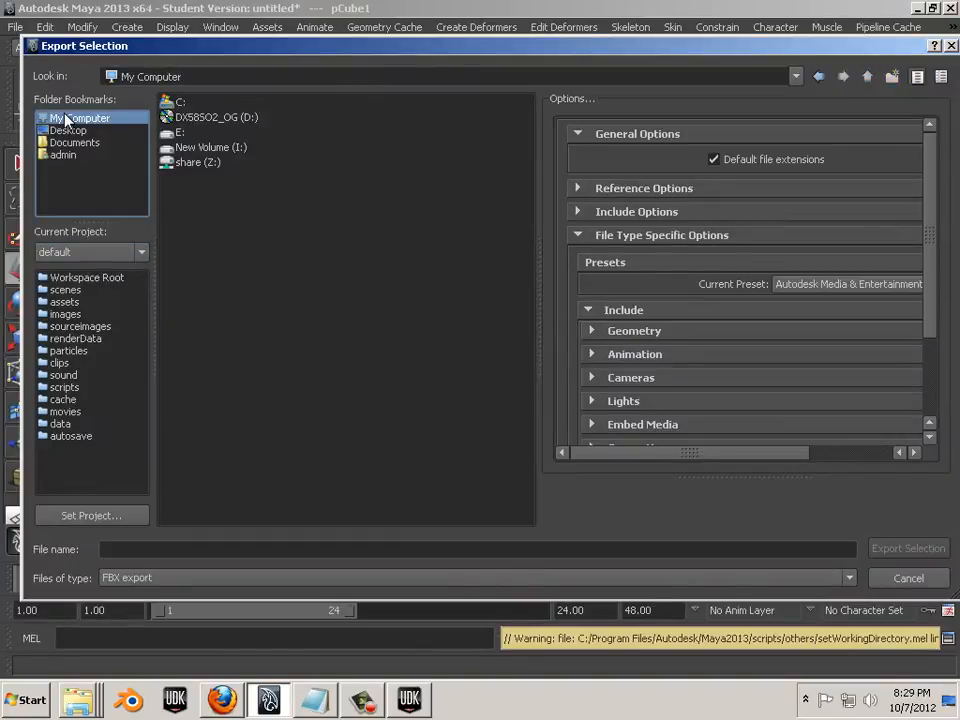
click(184, 106)
double_click(184, 106)
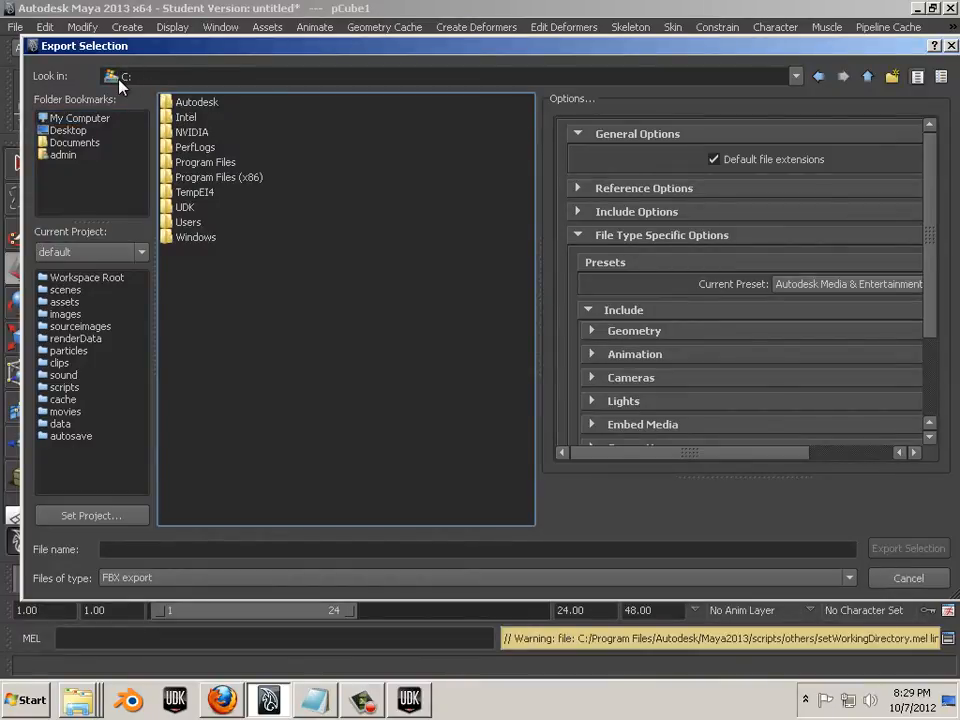
click(184, 208)
double_click(184, 208)
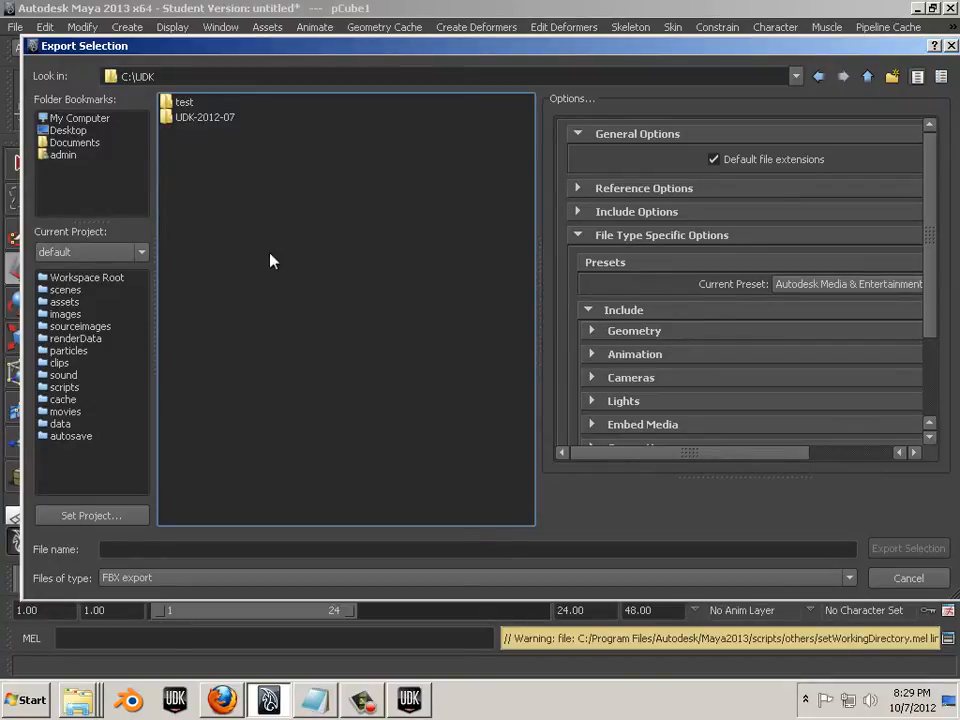
click(198, 118)
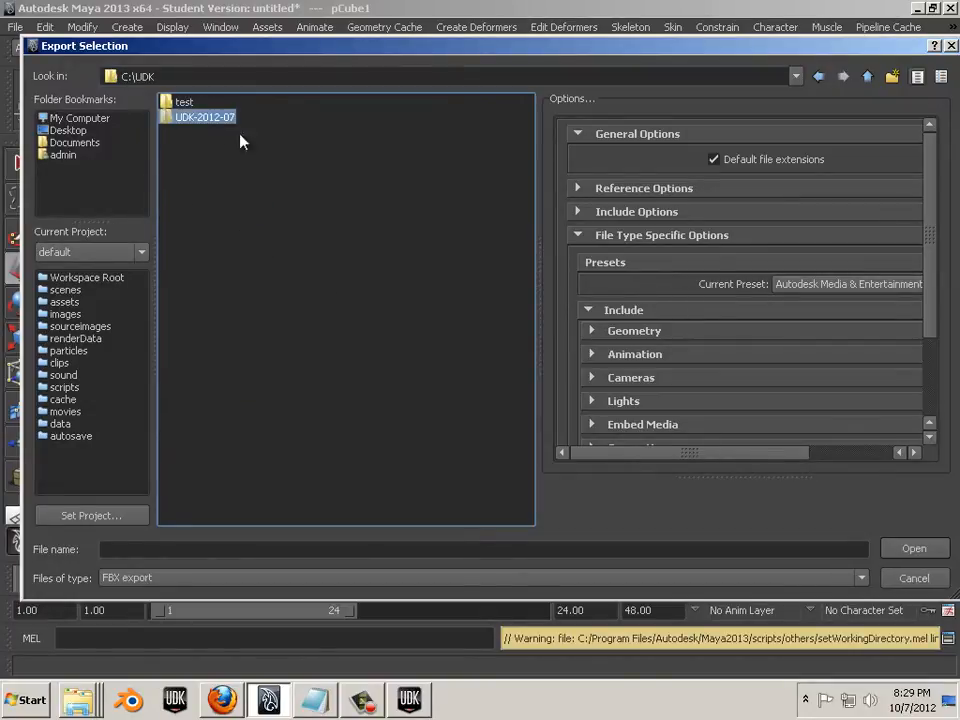
double_click(210, 120)
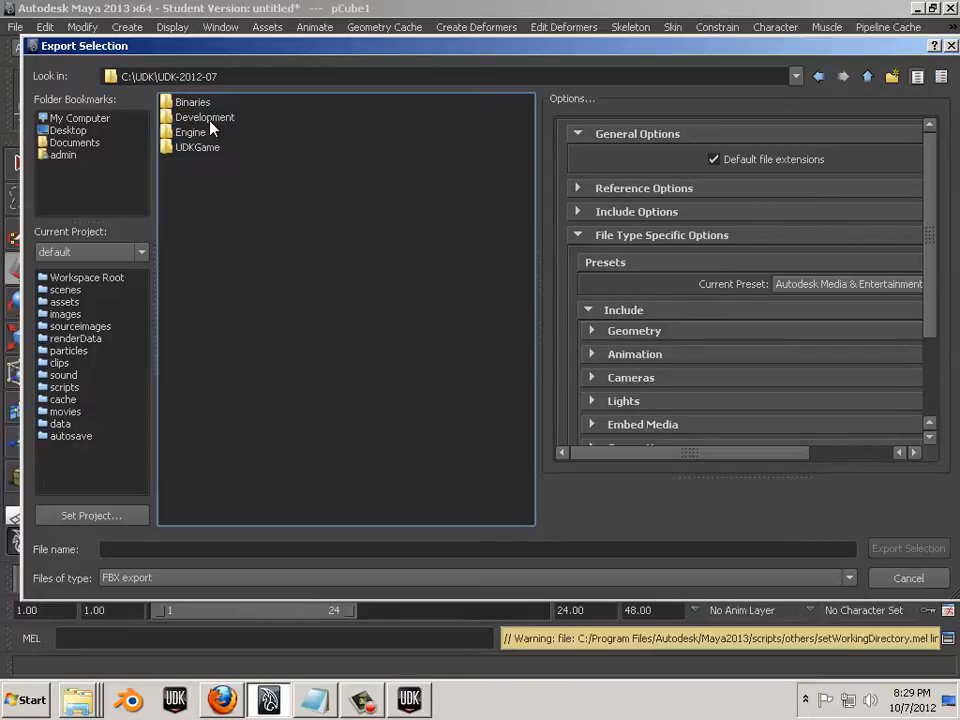
double_click(192, 148)
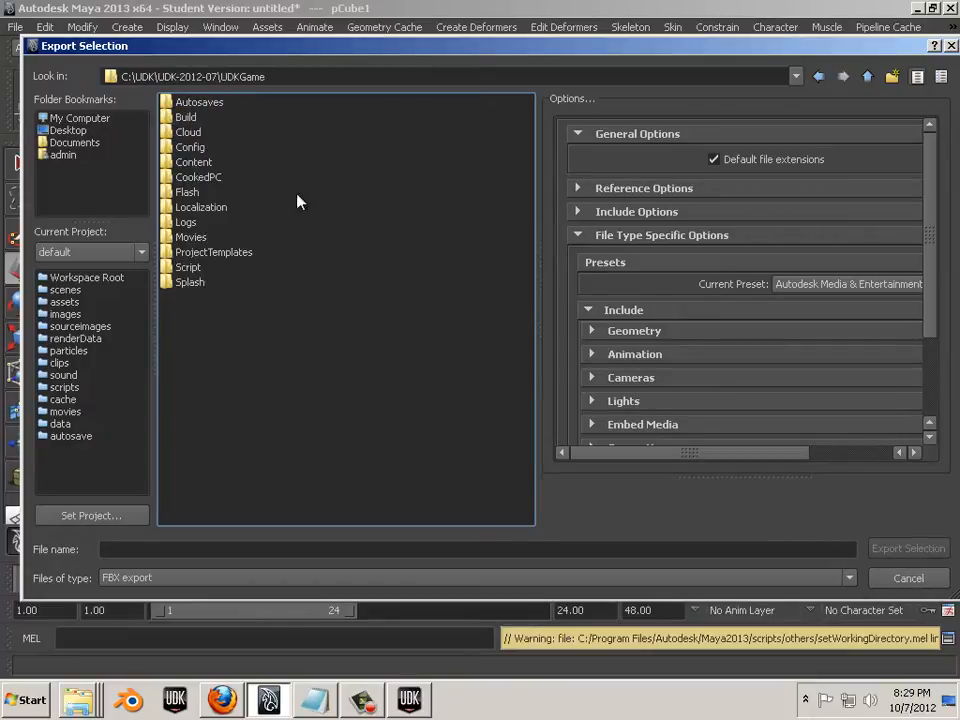
double_click(205, 163)
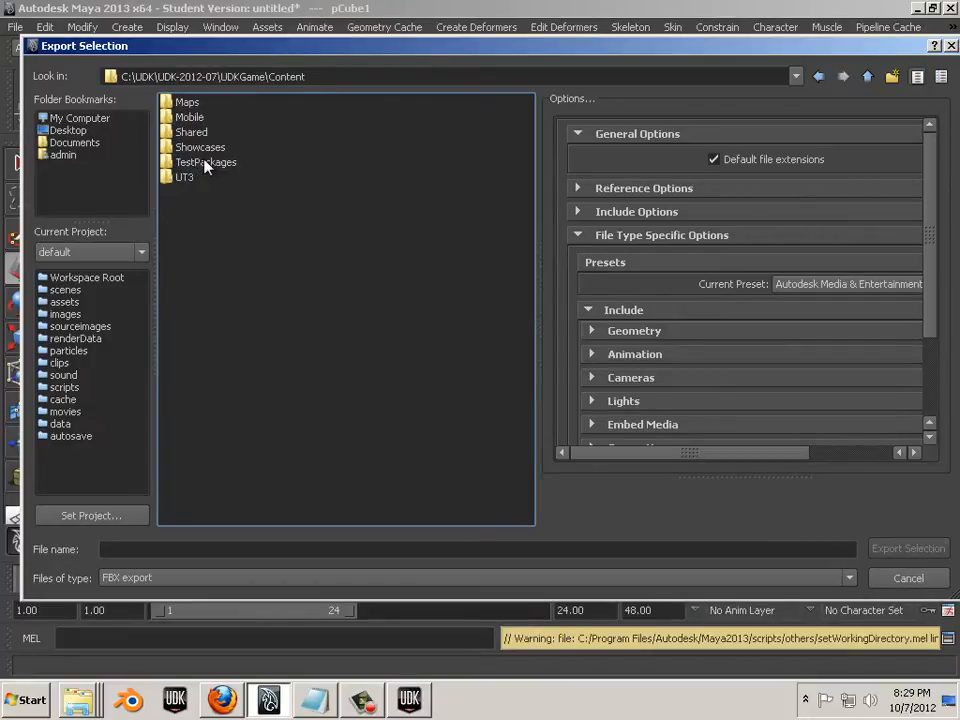
- Create a new folder named FBXs inside Content and open it
right_click(185, 284)
click(215, 305)
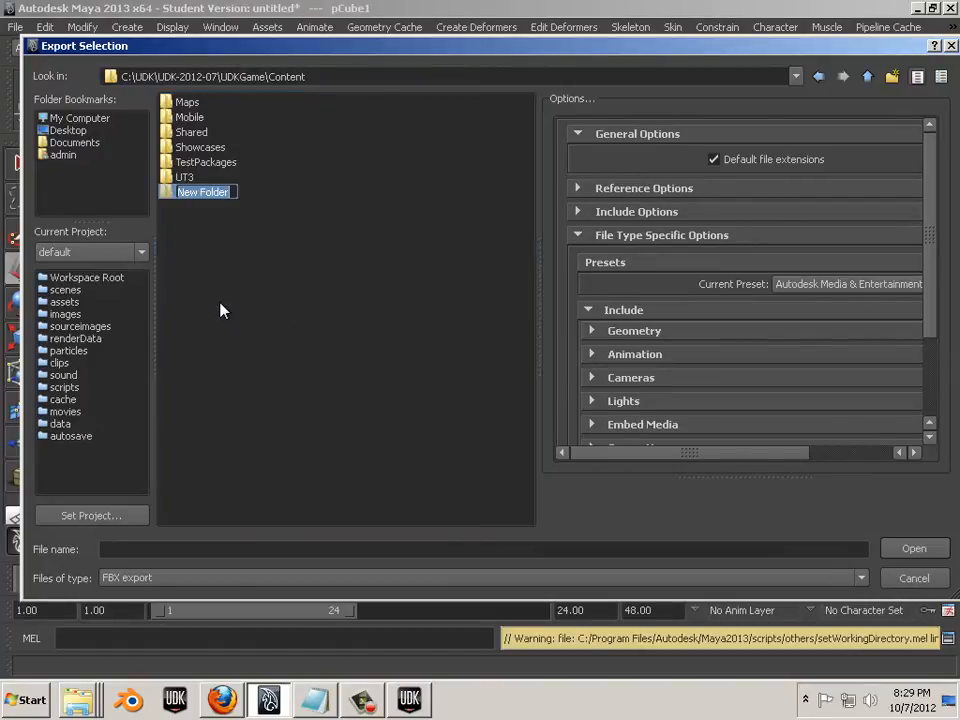
text(FBX)
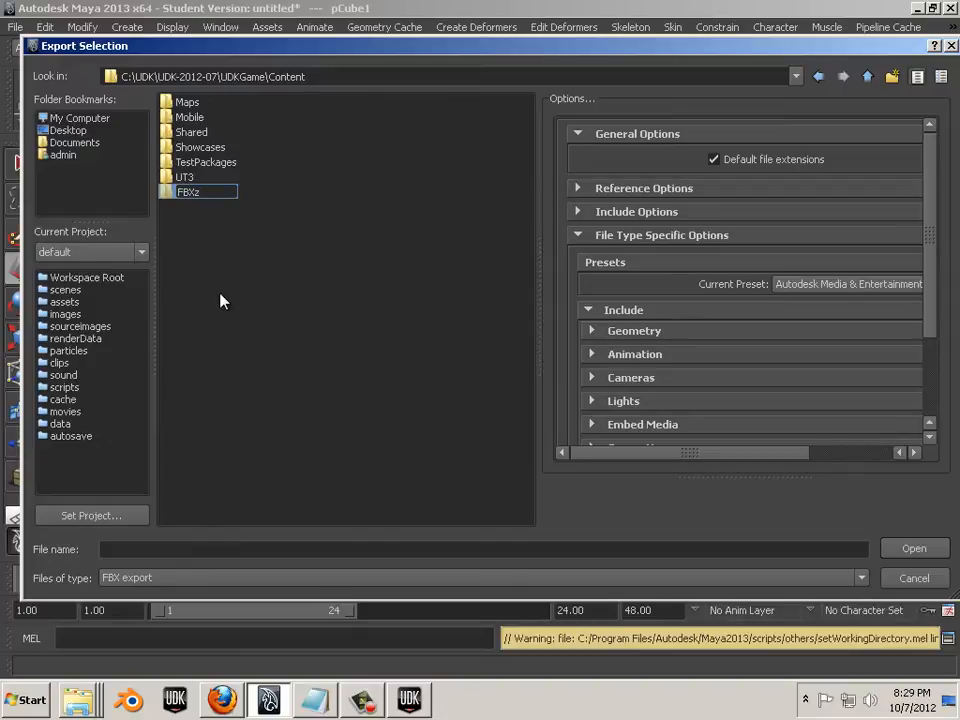
text(s)
key(Return)
double_click(190, 194)
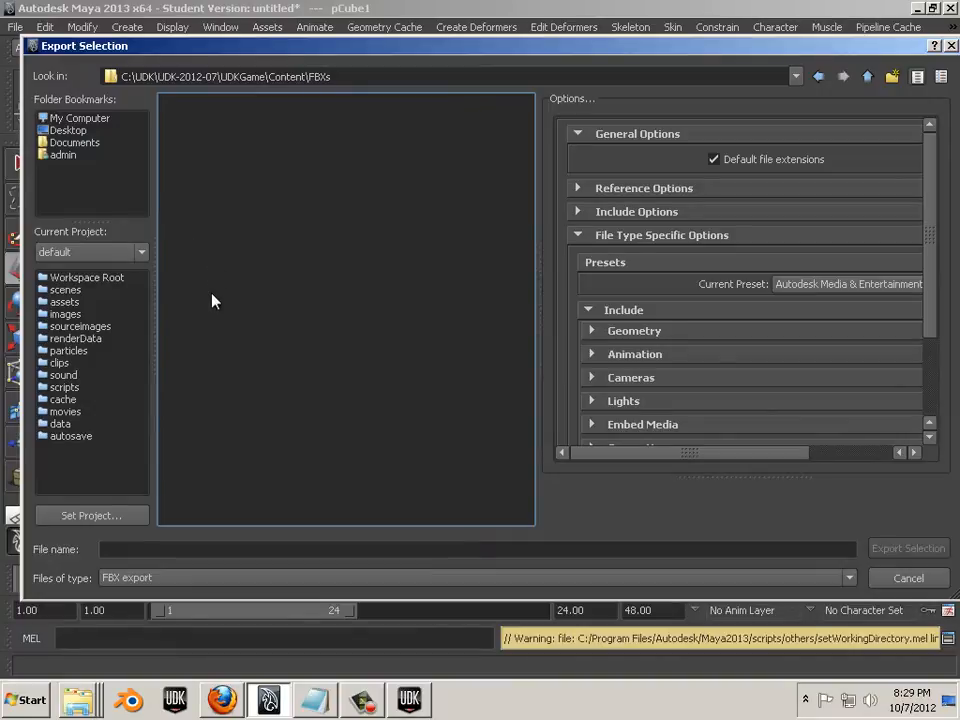
- Export the selection as box into FBXs and switch back to UDK
click(134, 549)
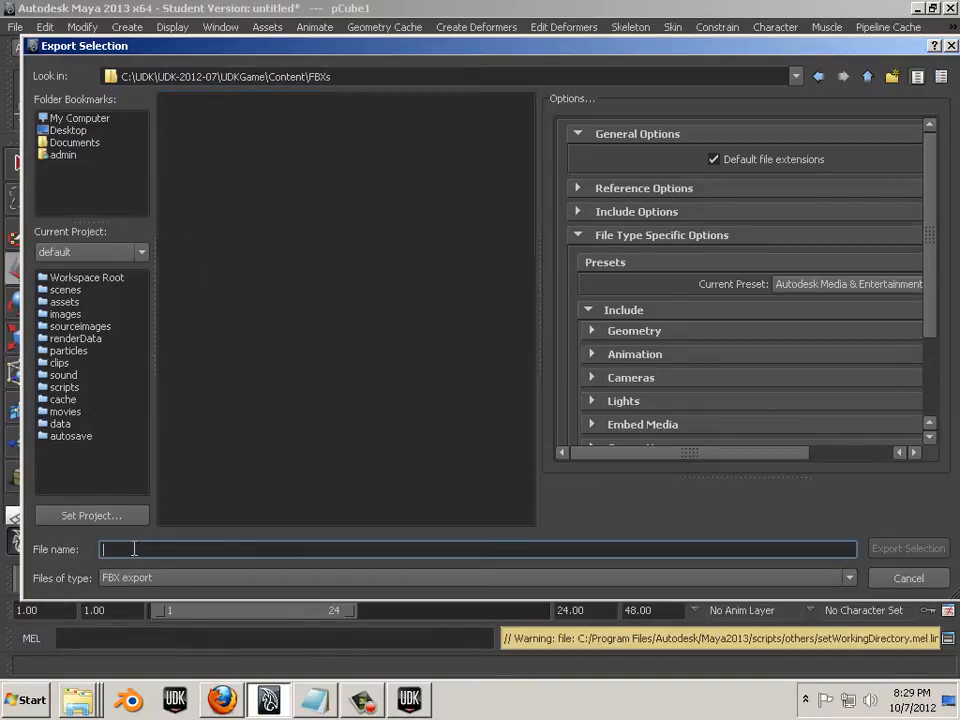
text(box)
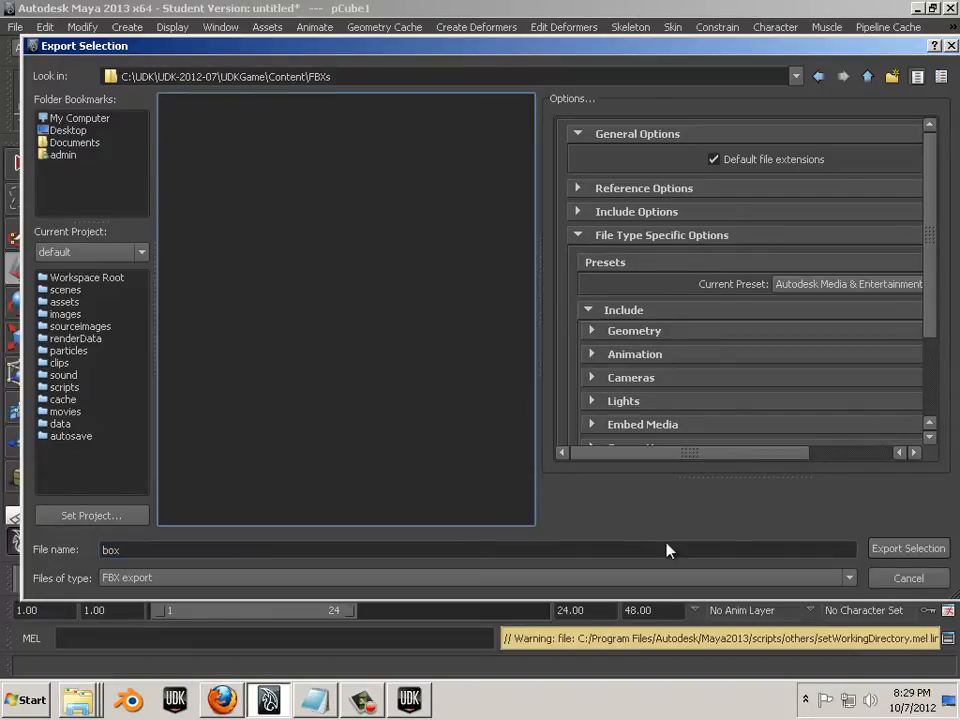
click(905, 549)
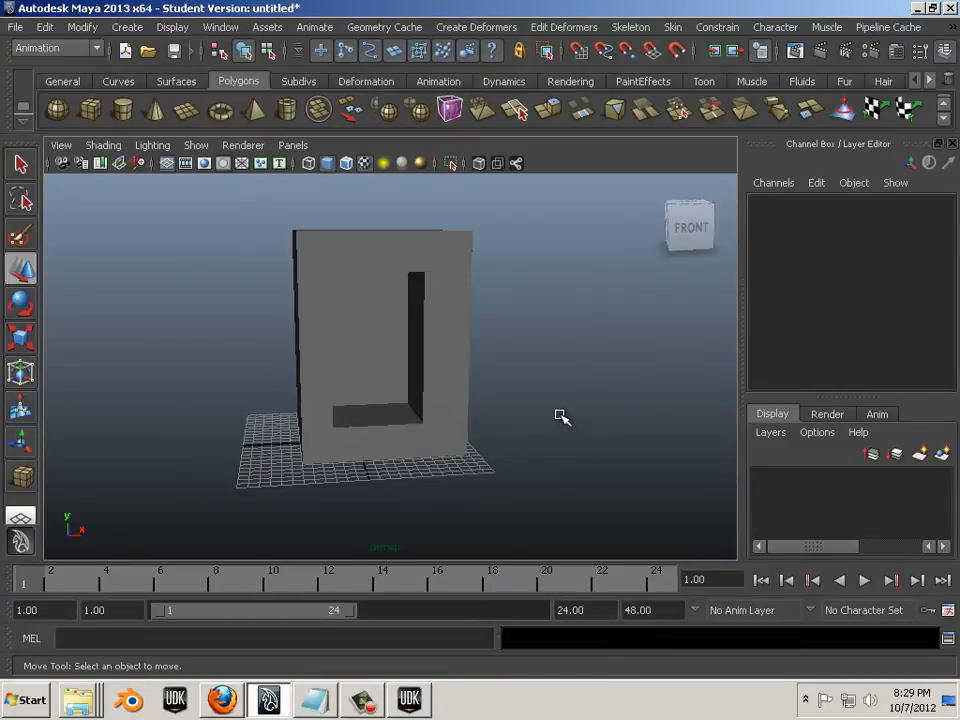
click(412, 700)
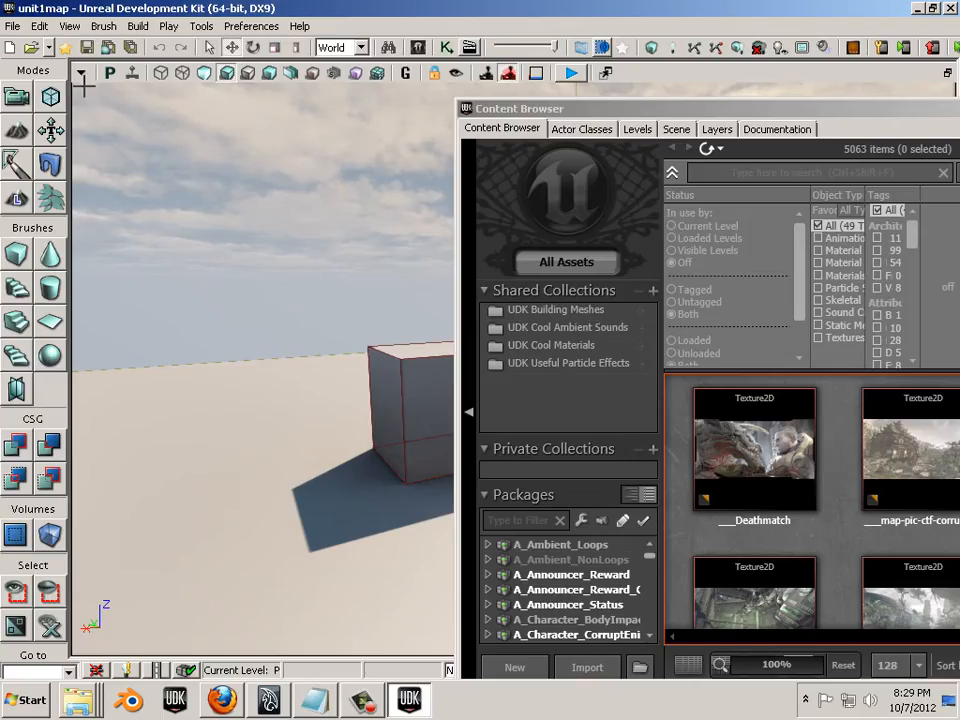
- Pick box.fbx from Content\FBXs for import, reaching its MyPackage Static Mesh import options
drag(505, 110, 153, 49)
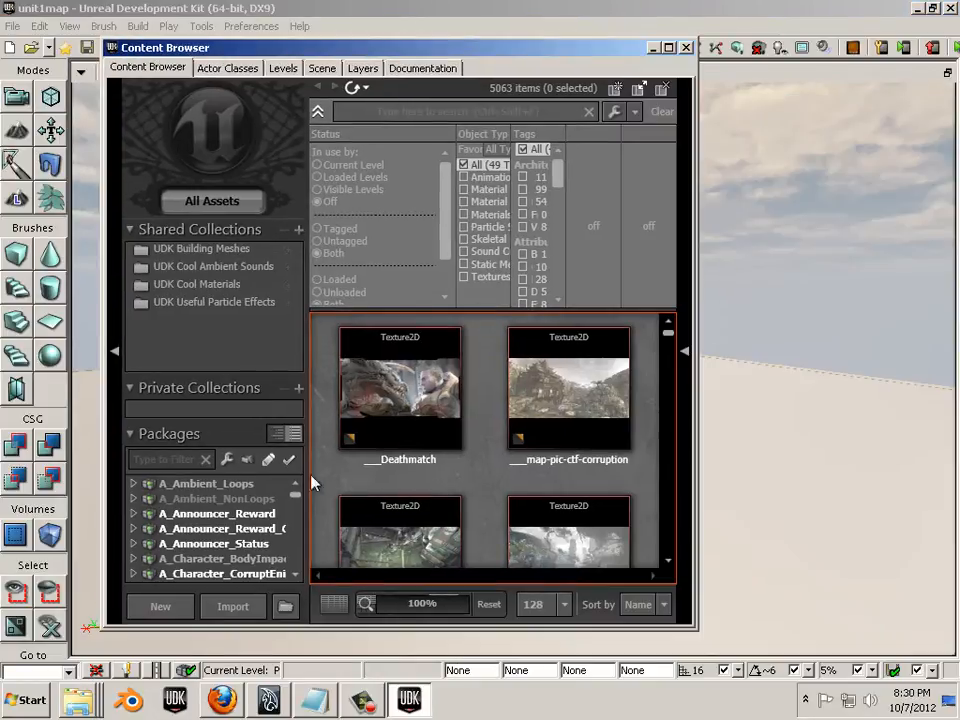
click(230, 608)
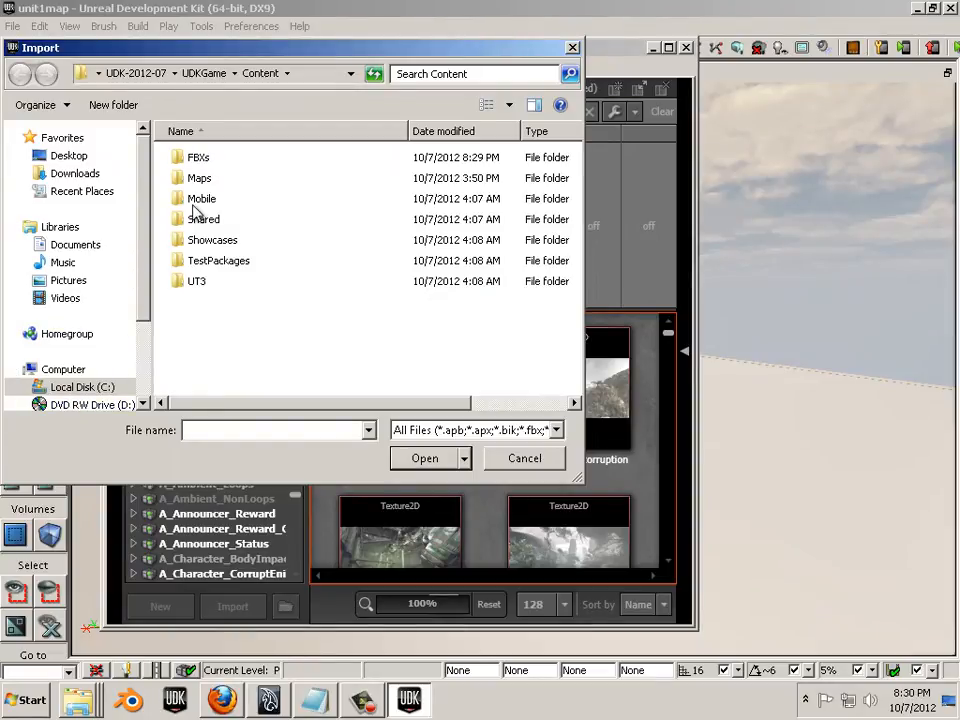
double_click(197, 159)
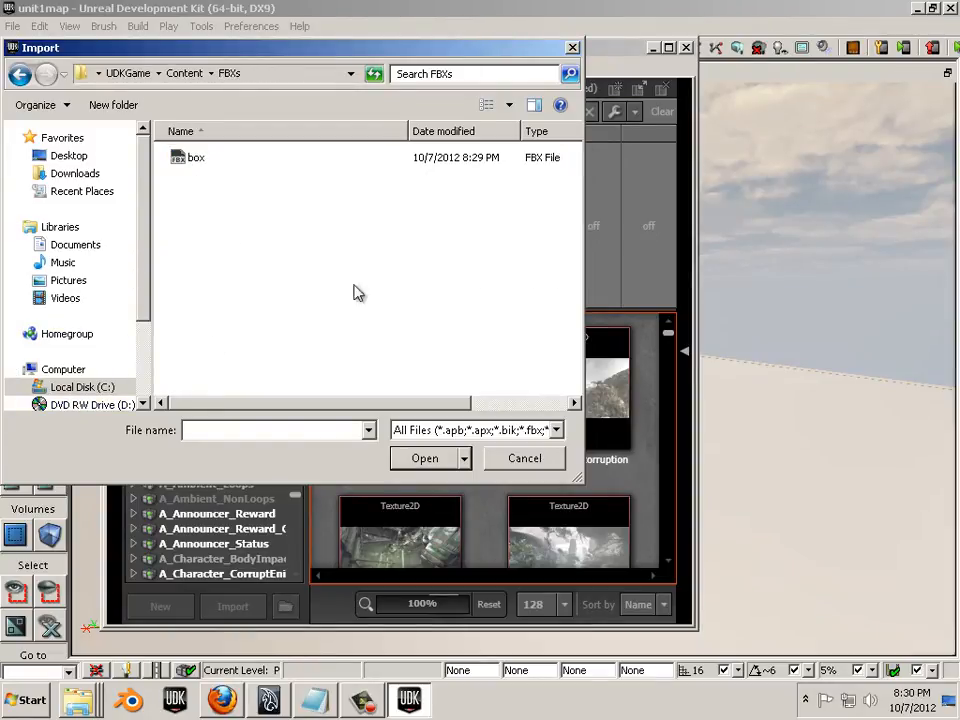
double_click(198, 164)
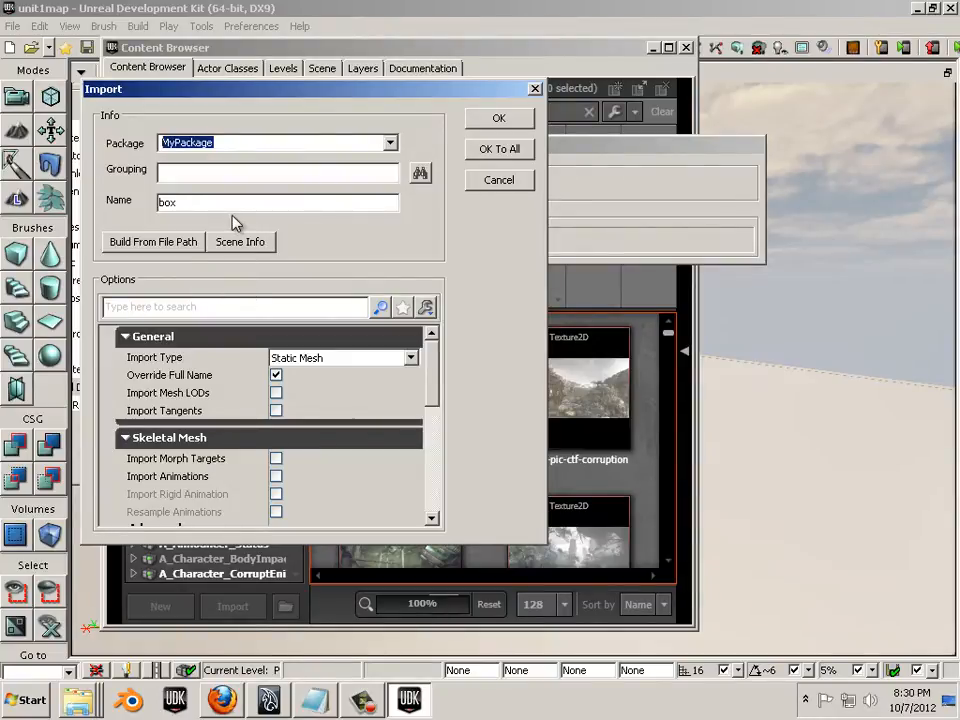
- Import the box as static mesh 'Box' into a new student-named package, accepting the smoothing-group warning
text(01jason)
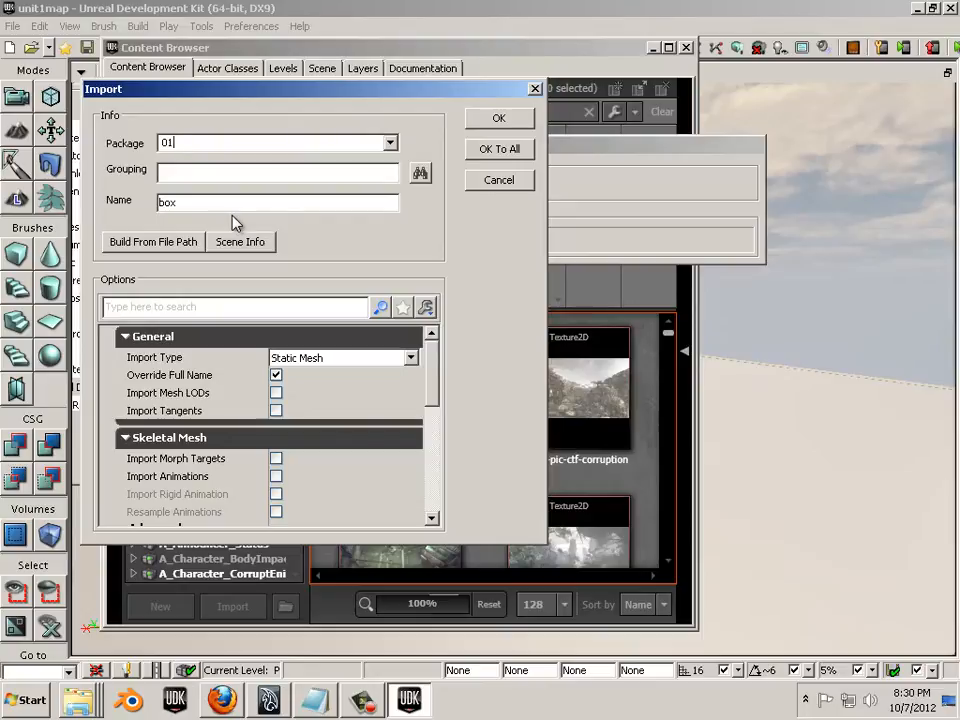
text(welsh)
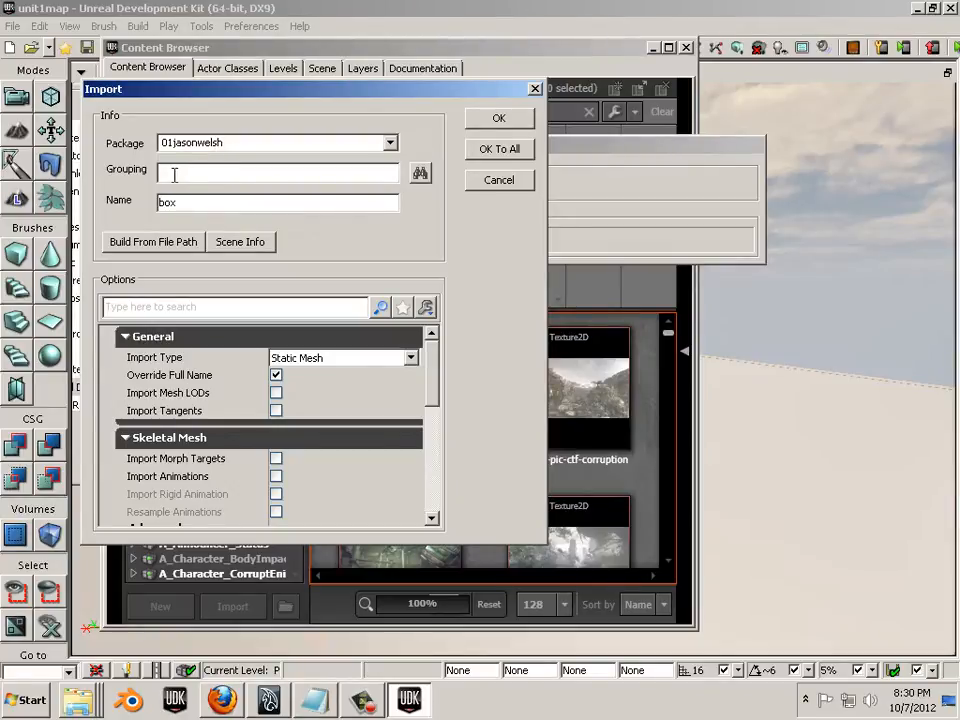
drag(234, 142, 116, 131)
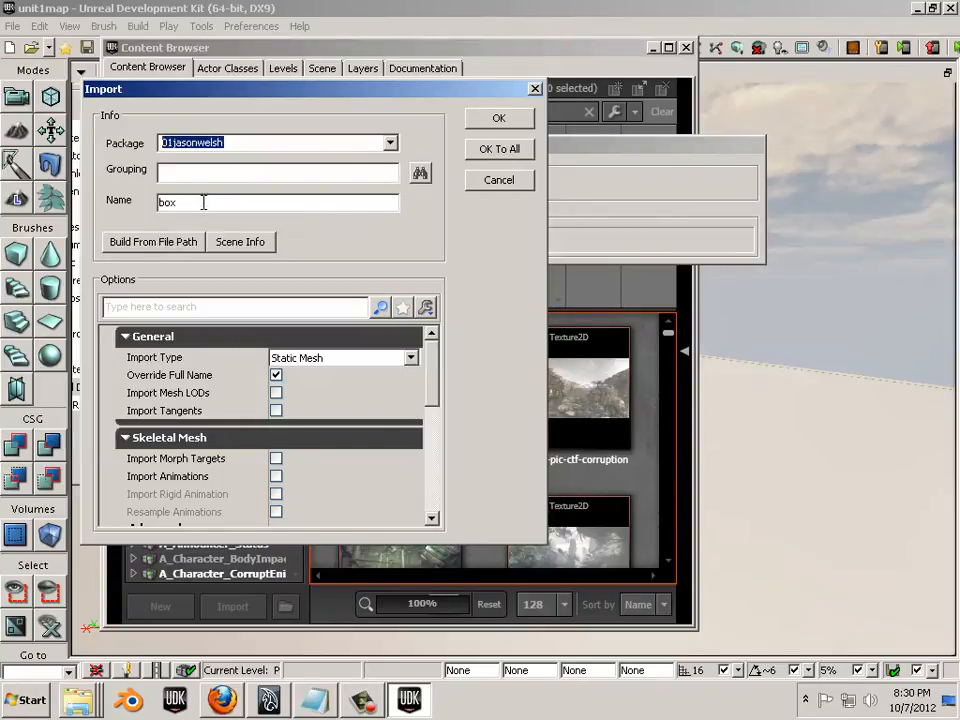
drag(203, 202, 118, 208)
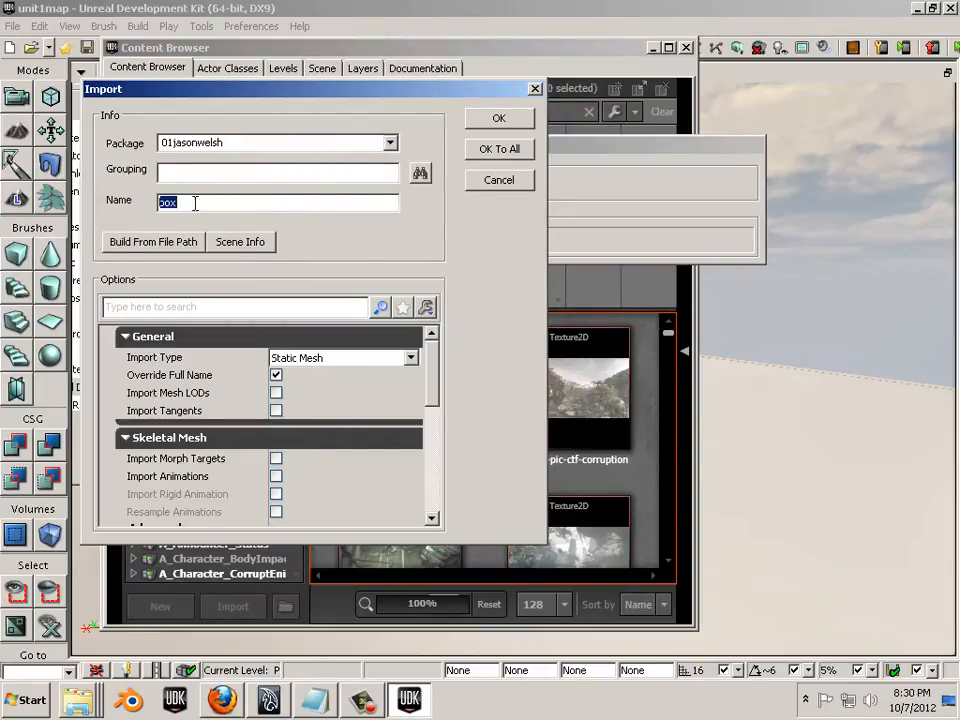
click(498, 120)
click(647, 401)
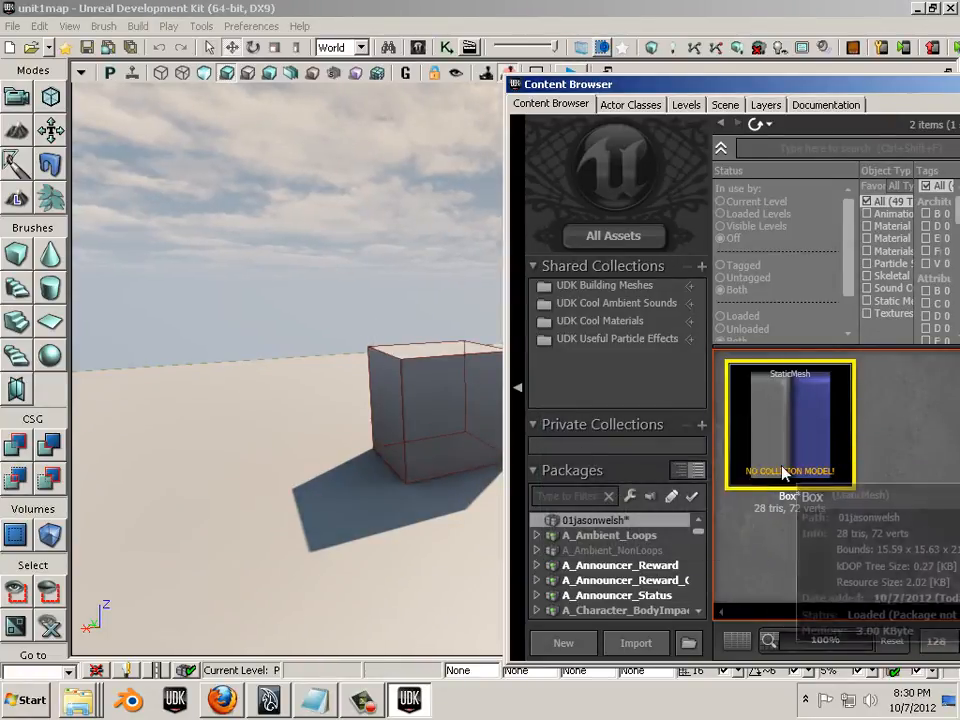
- Place the imported Box mesh in the level and scale it up into a tall block
right_click(292, 492)
click(316, 465)
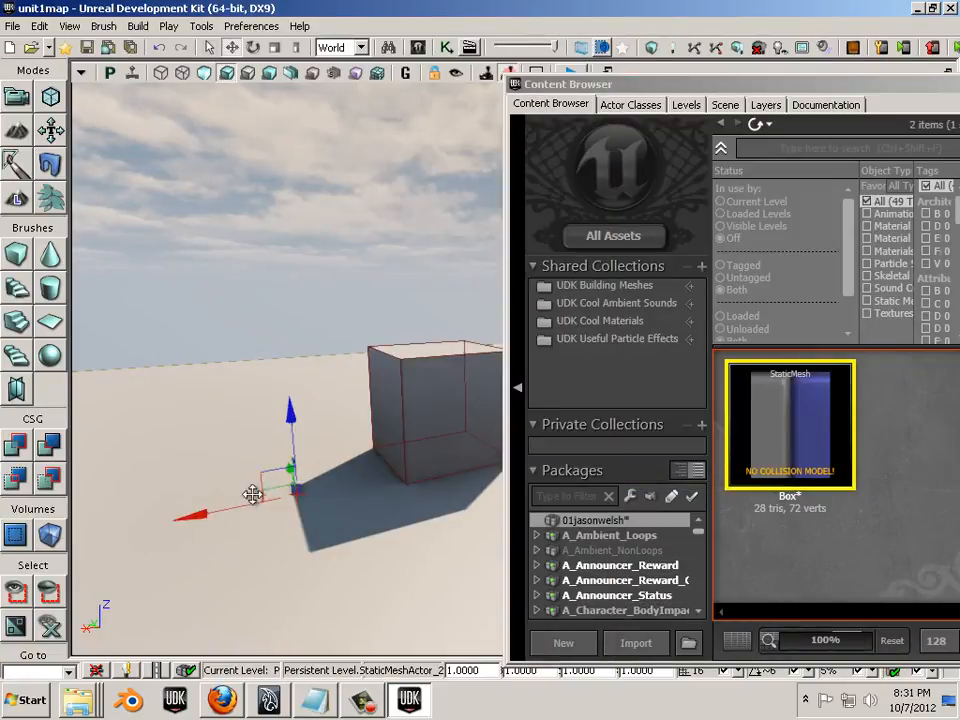
click(272, 47)
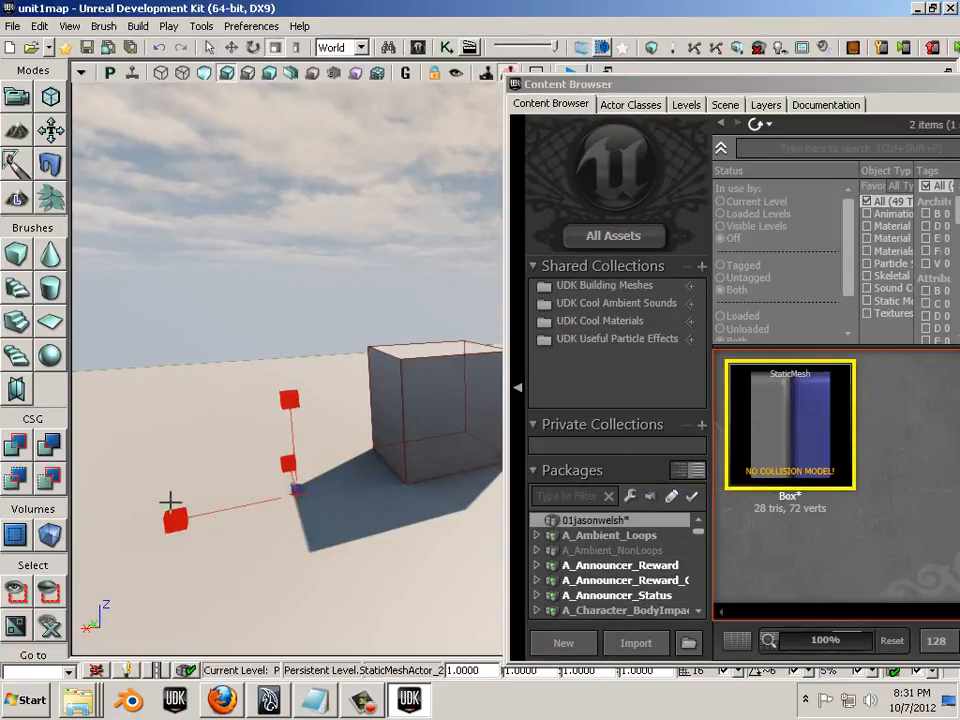
drag(43, 545, 289, 508)
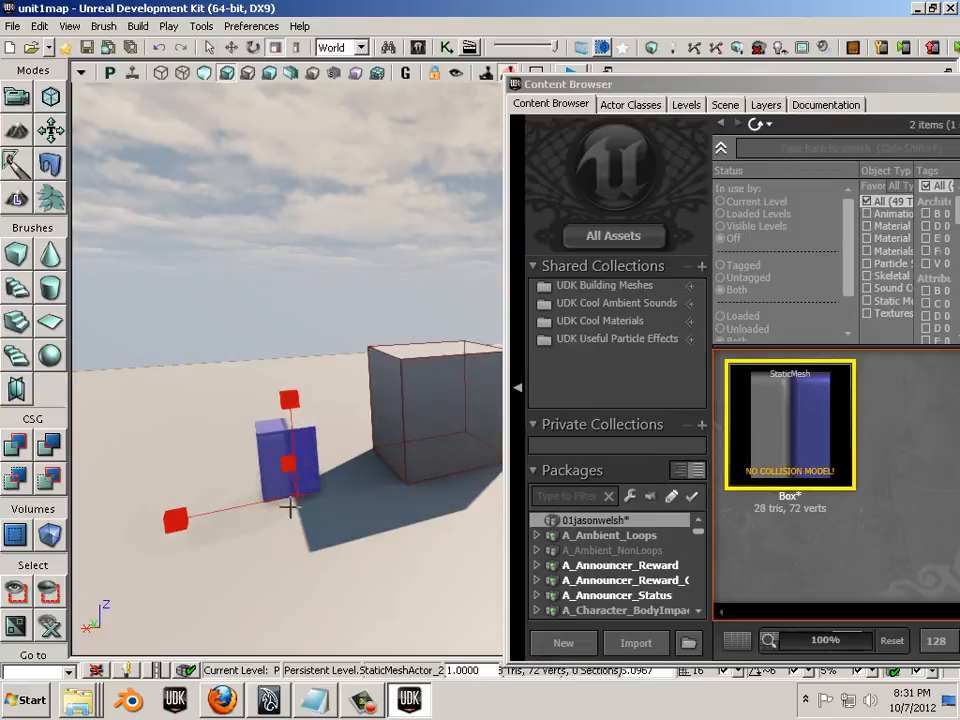
drag(174, 518, 191, 514)
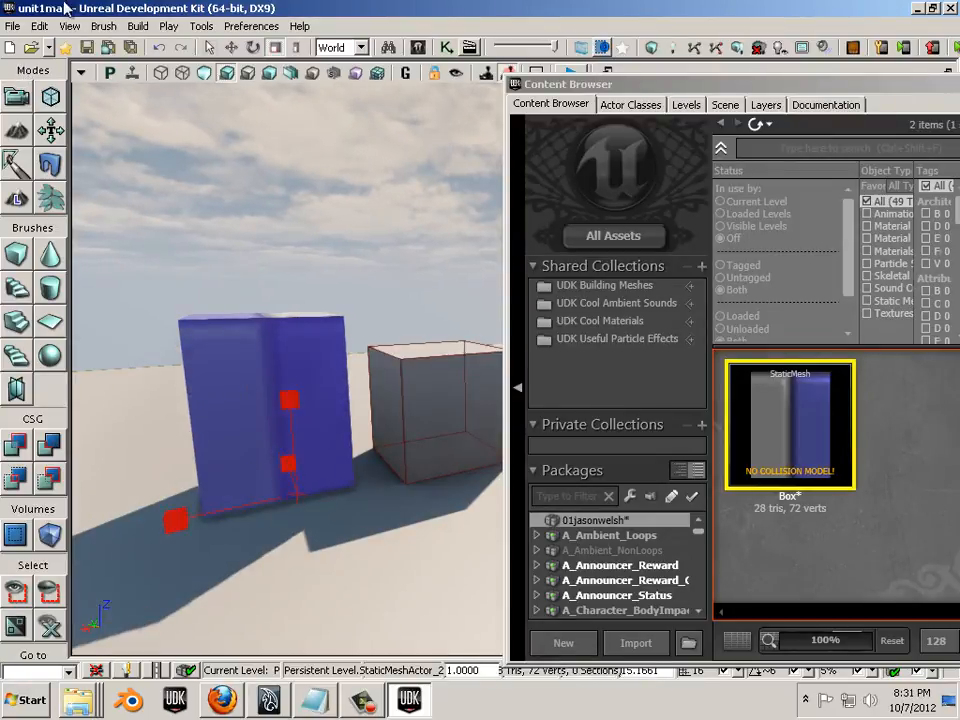
click(14, 30)
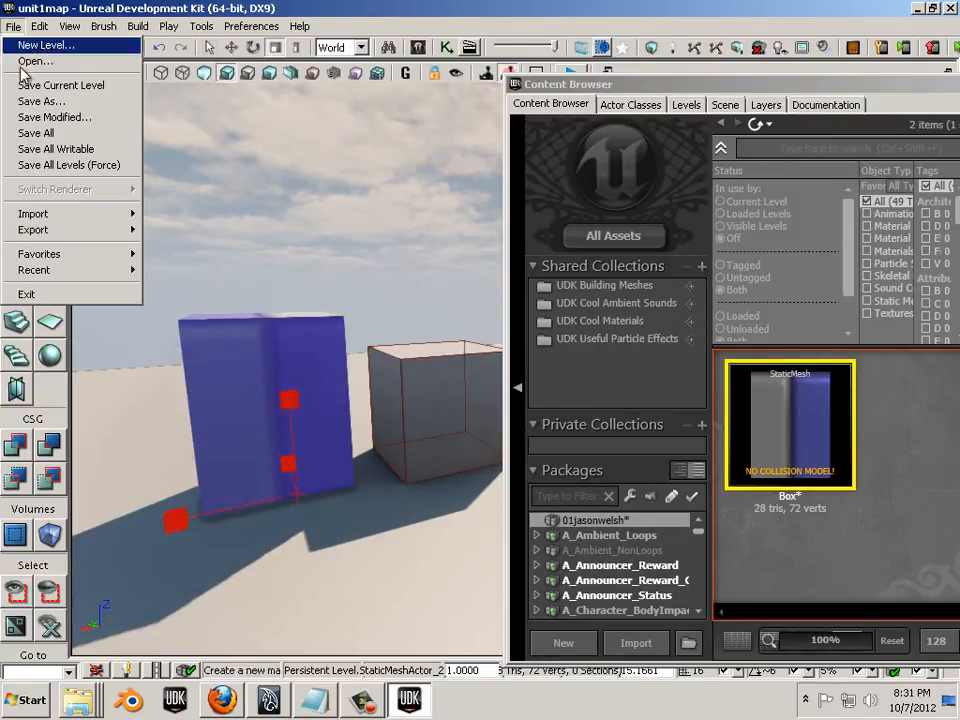
- In Save As, browse to C:\UDK\UDK-2012-07\UDKGame\Content
click(40, 98)
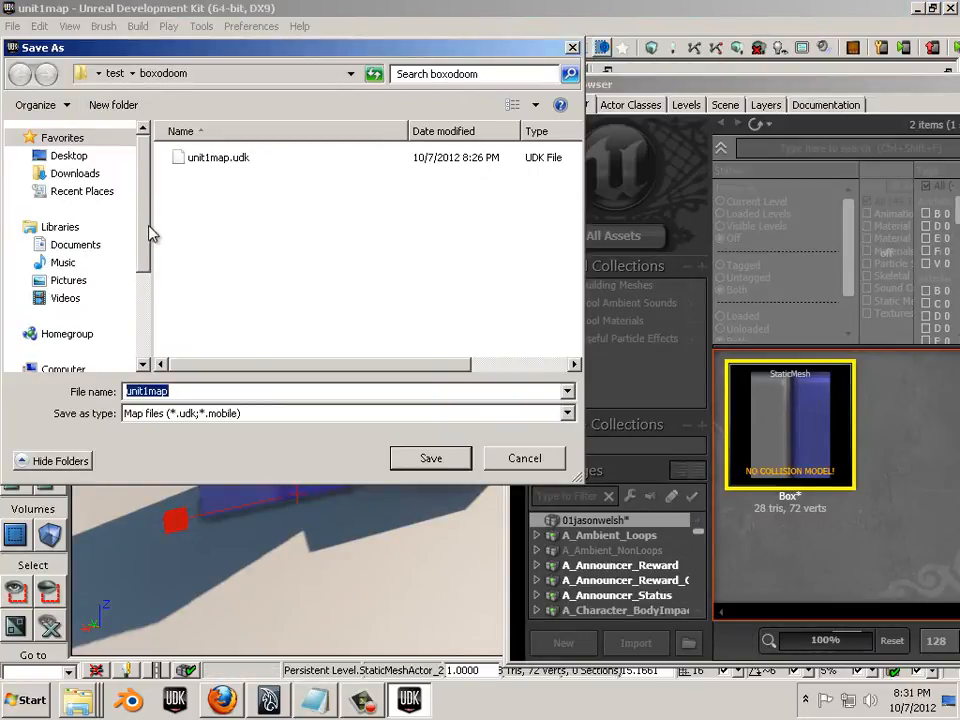
scroll(130, 270, down, 2)
click(82, 307)
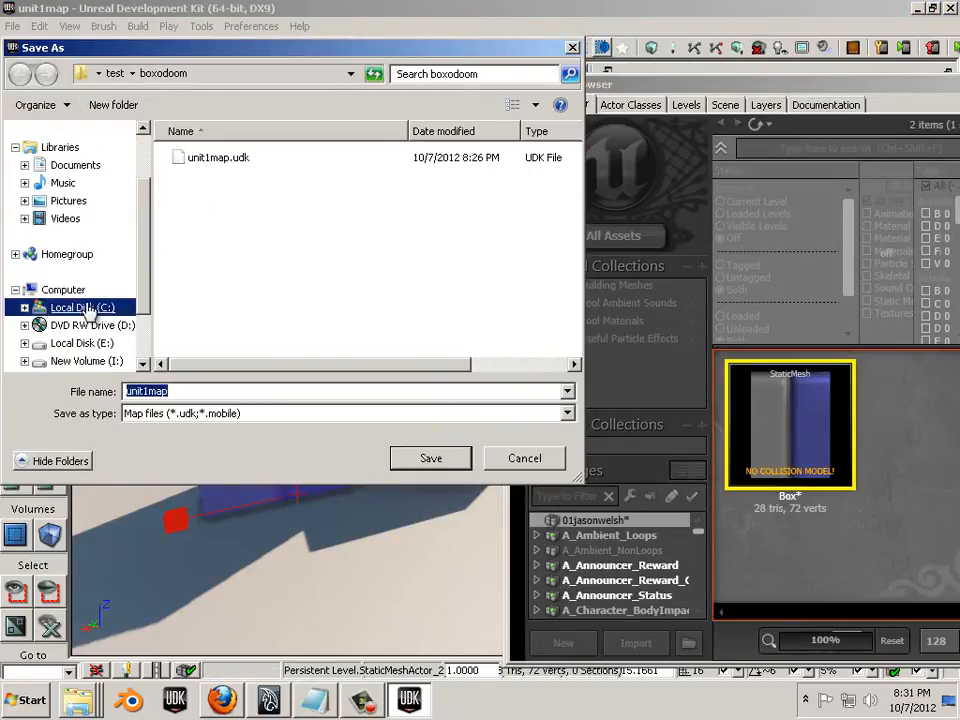
click(264, 301)
double_click(208, 304)
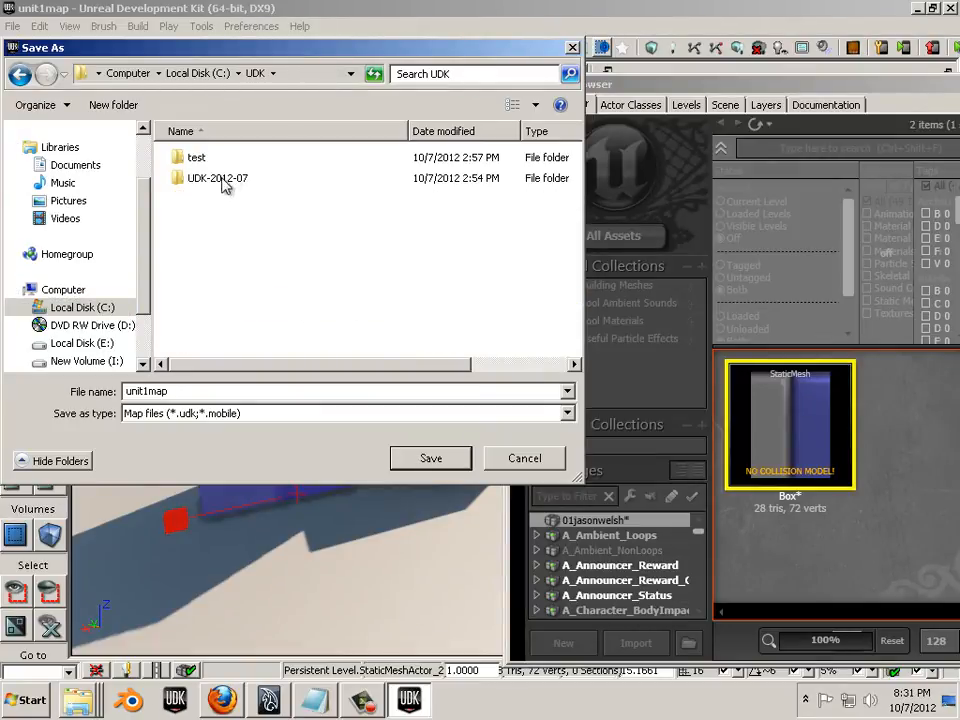
double_click(213, 180)
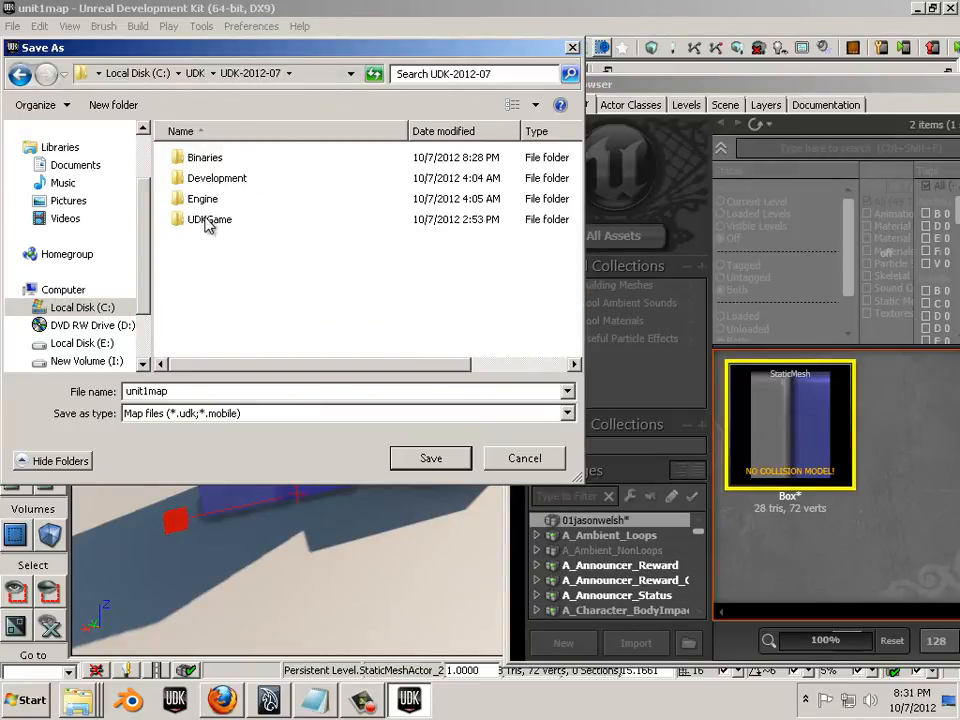
double_click(210, 220)
double_click(207, 242)
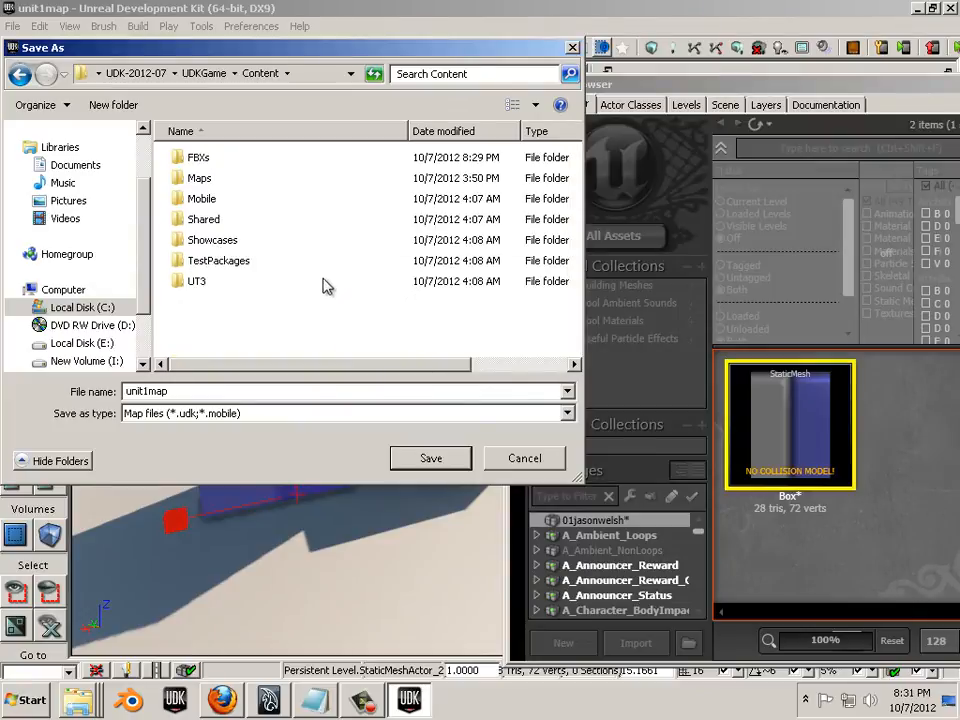
- Create a new folder inside Content named '01' followed by the student's name
right_click(199, 337)
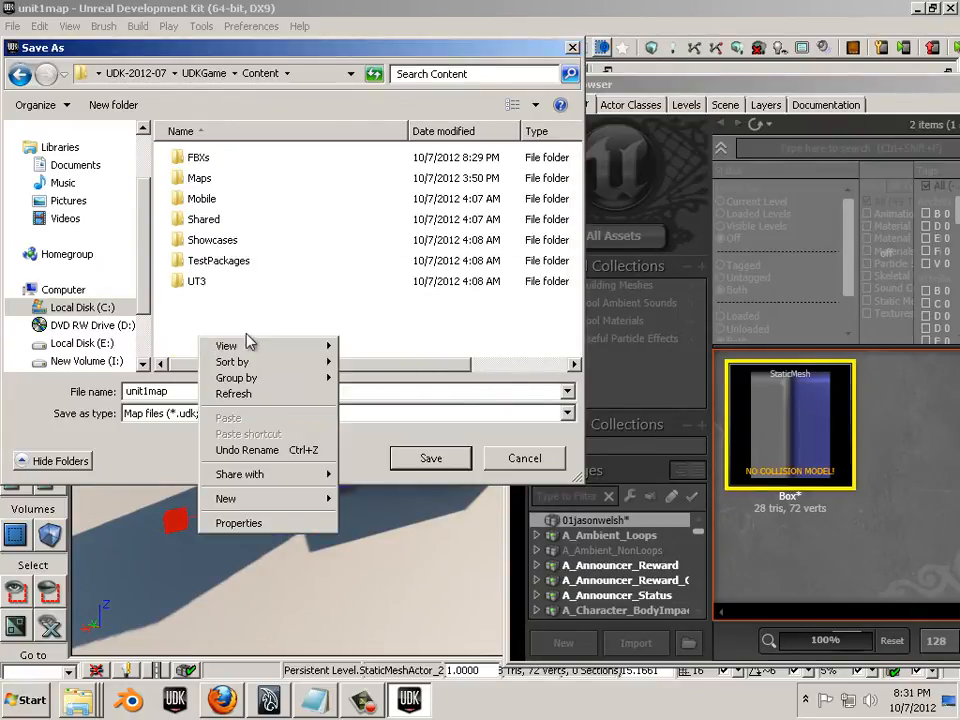
mouse_move(265, 500)
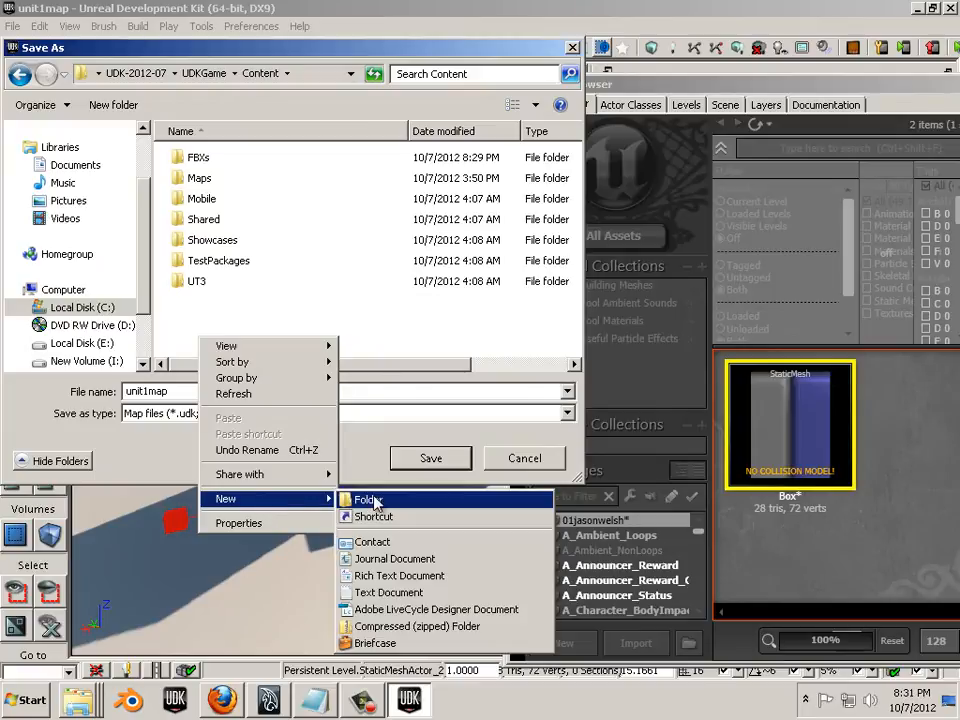
click(366, 499)
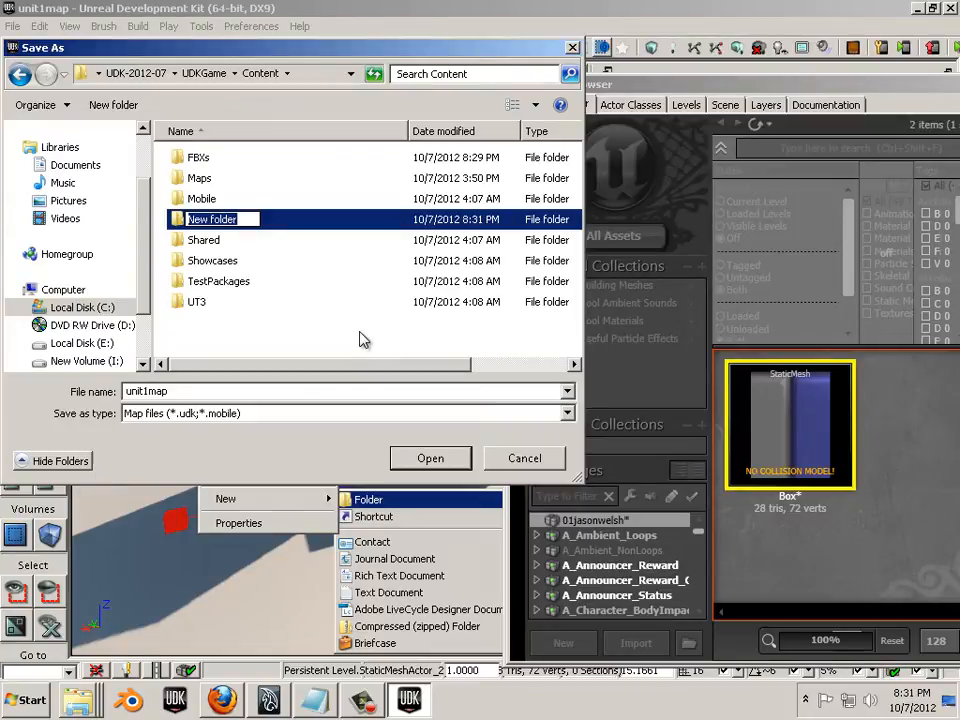
text(01)
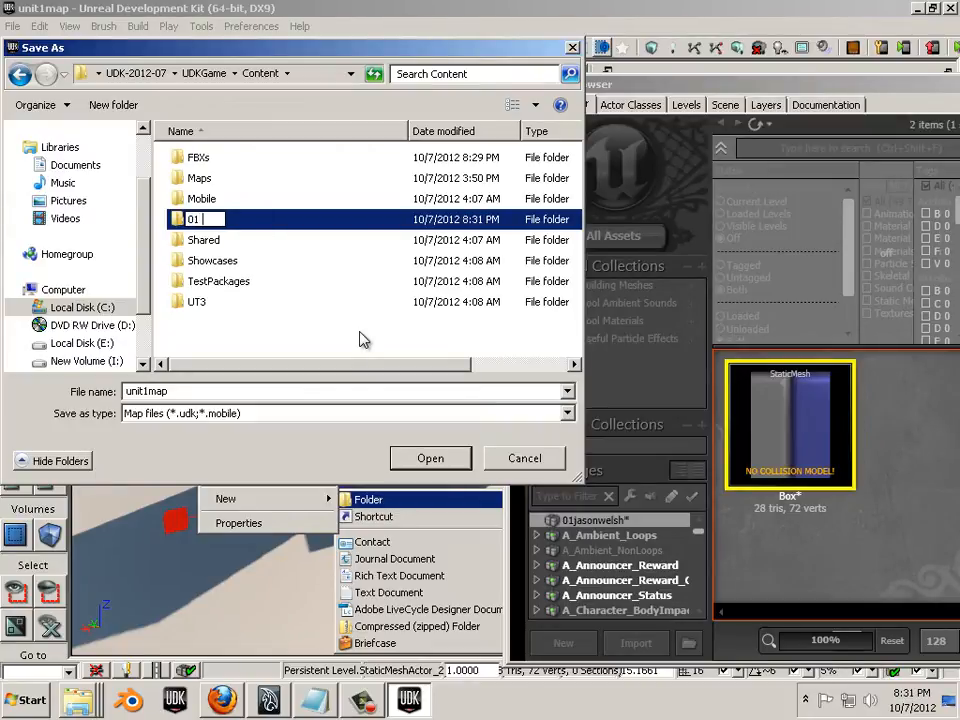
text( Jason W)
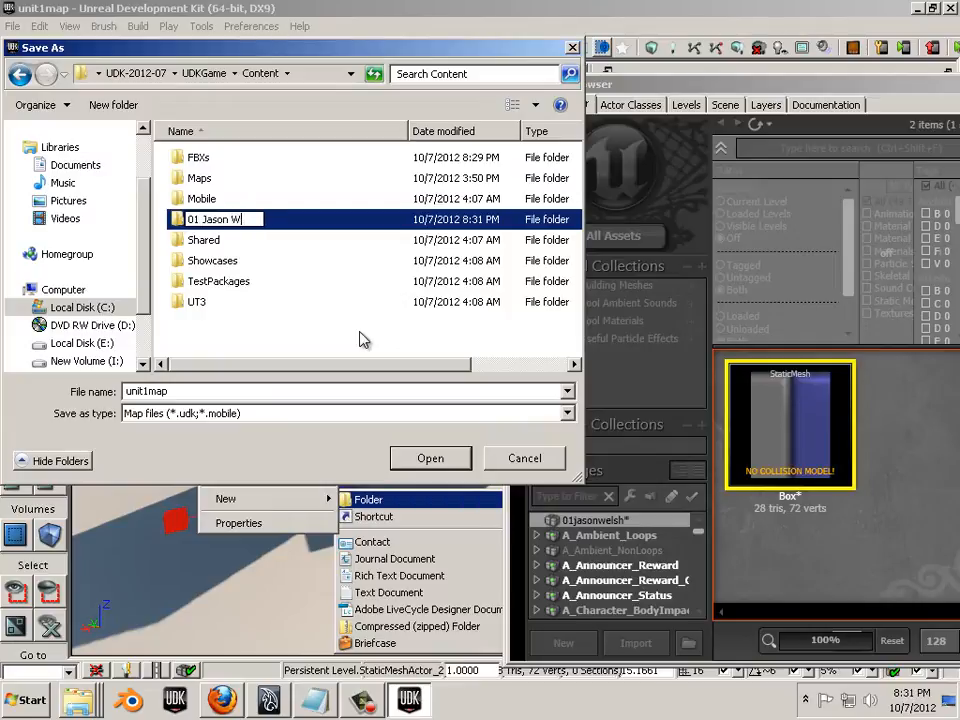
key(BackSpace)
text(welsh)
key(Return)
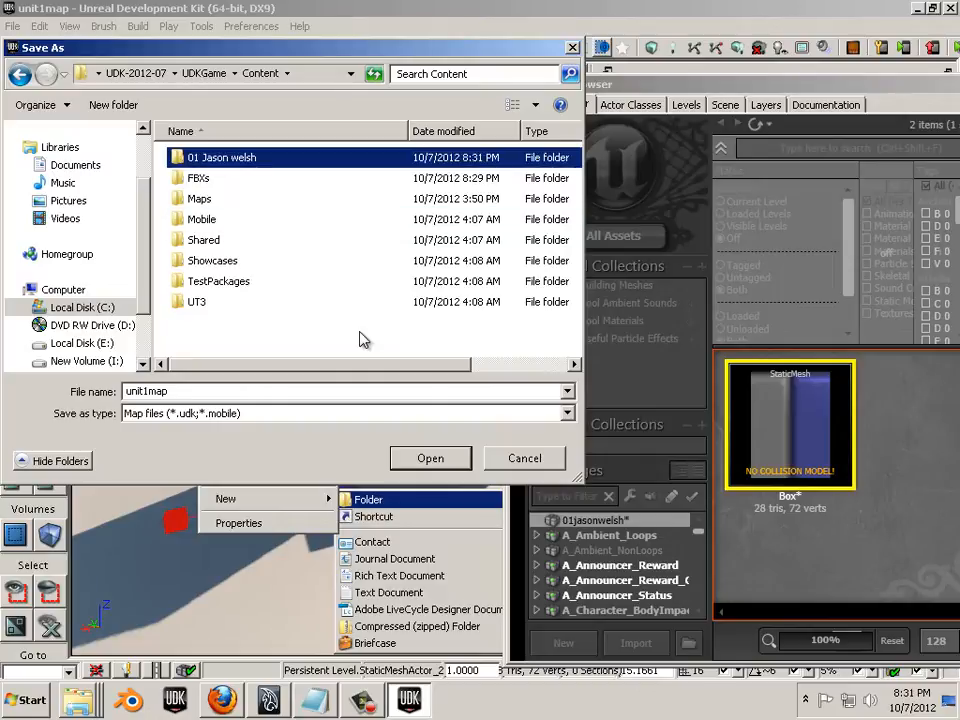
- Save the level into the new folder under a student-named map name ending in 'map'
double_click(219, 160)
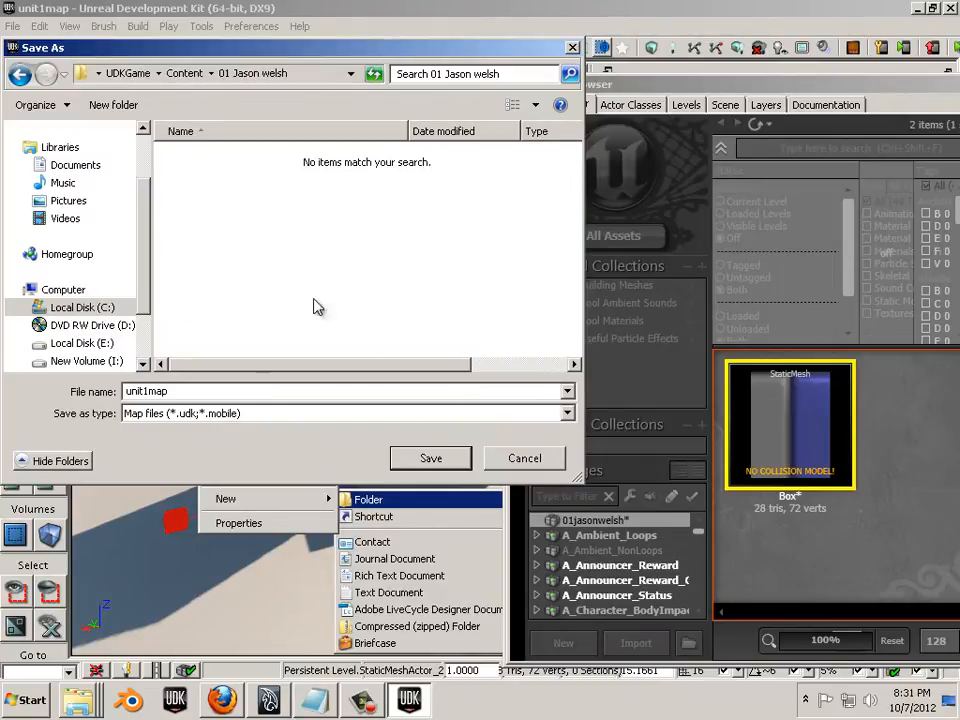
double_click(150, 392)
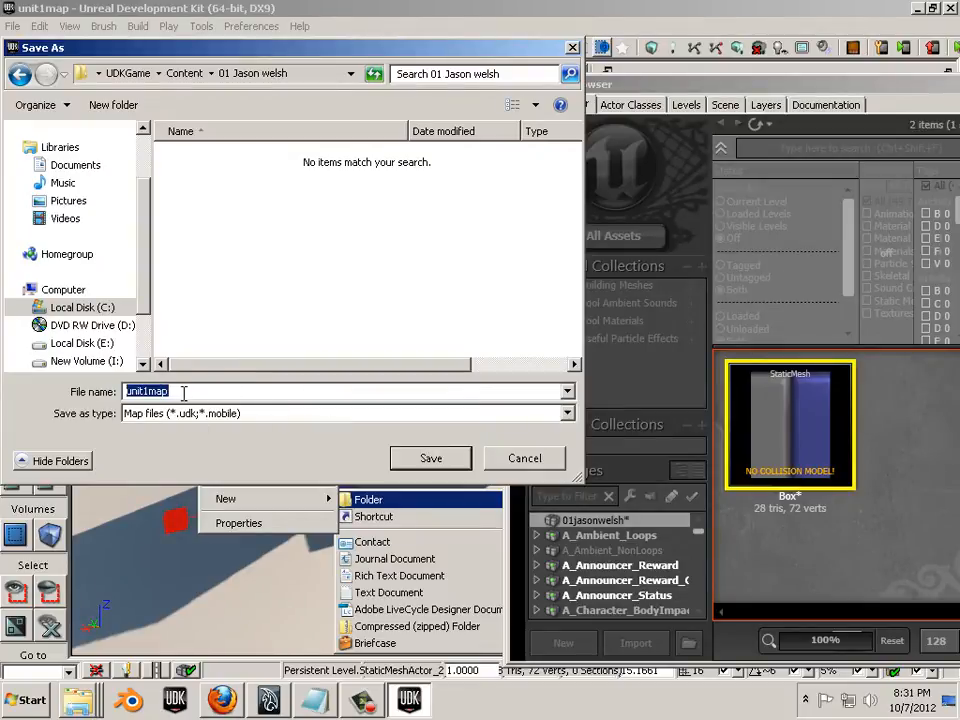
text(unit1)
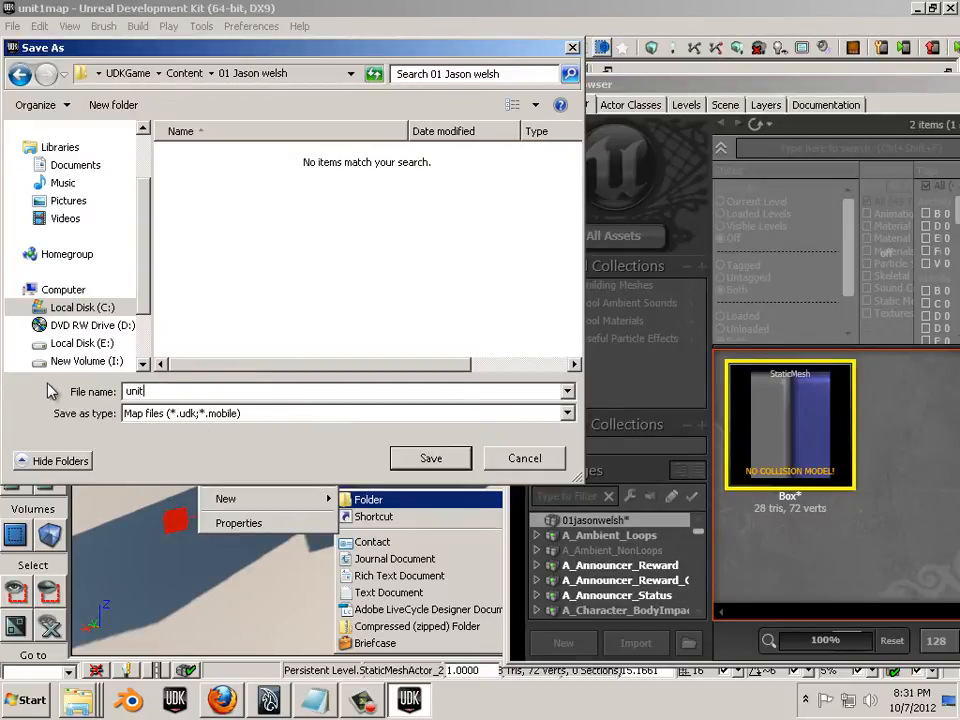
text(jaso)
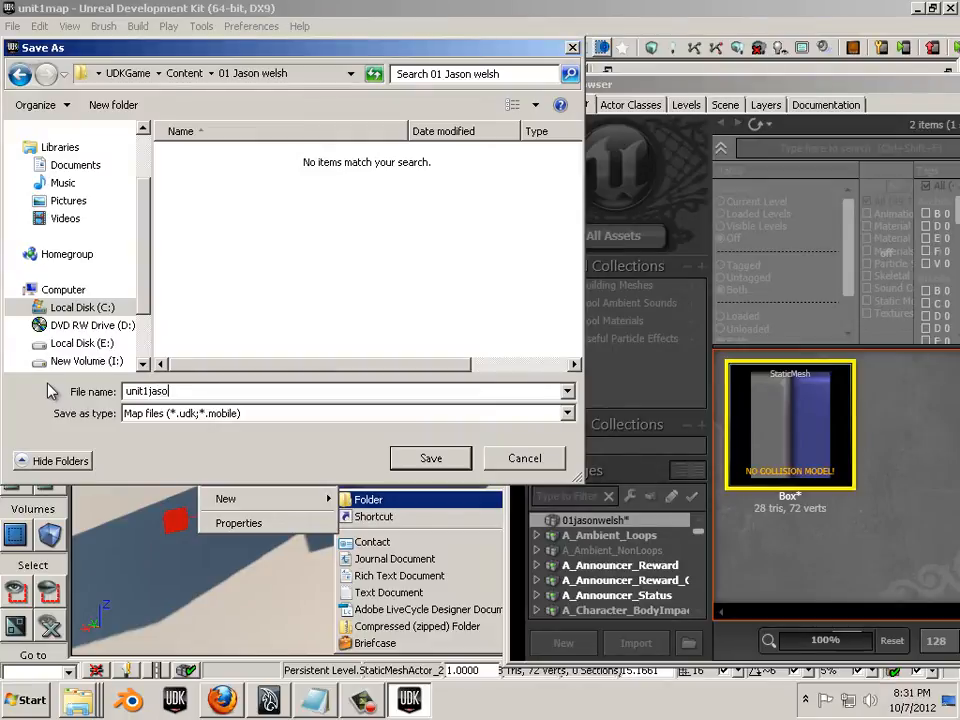
text(nwelsh)
key(BackSpace)
key(BackSpace)
key(BackSpace)
key(BackSpace)
key(BackSpace)
key(BackSpace)
key(BackSpace)
key(BackSpace)
key(BackSpace)
key(BackSpace)
key(BackSpace)
key(BackSpace)
key(BackSpace)
key(BackSpace)
text(ja)
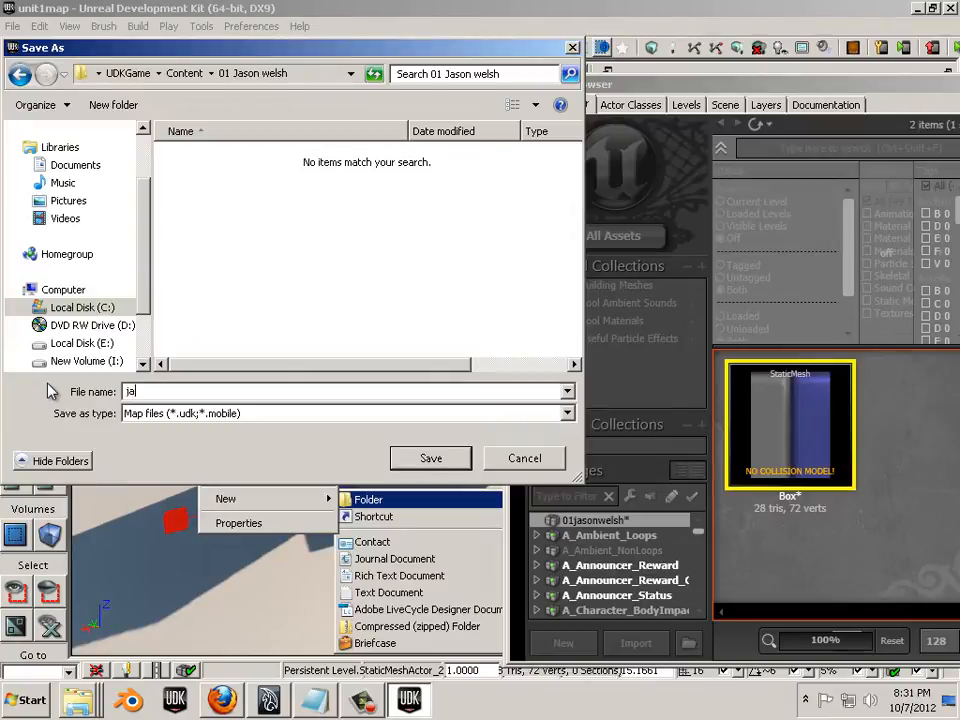
text(sonwelshmap)
double_click(195, 391)
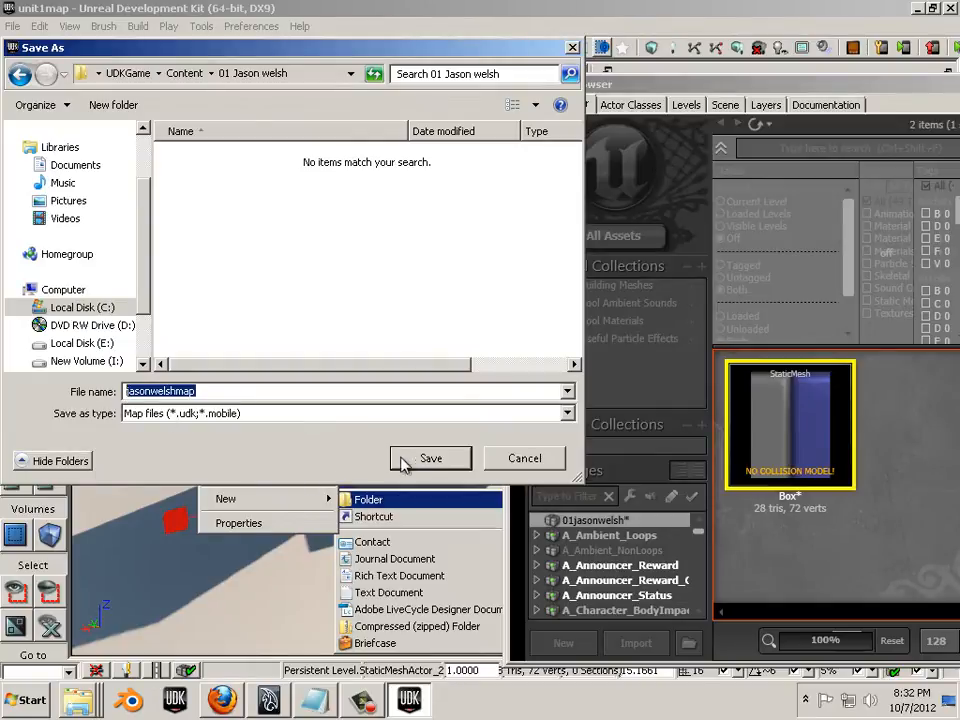
click(433, 459)
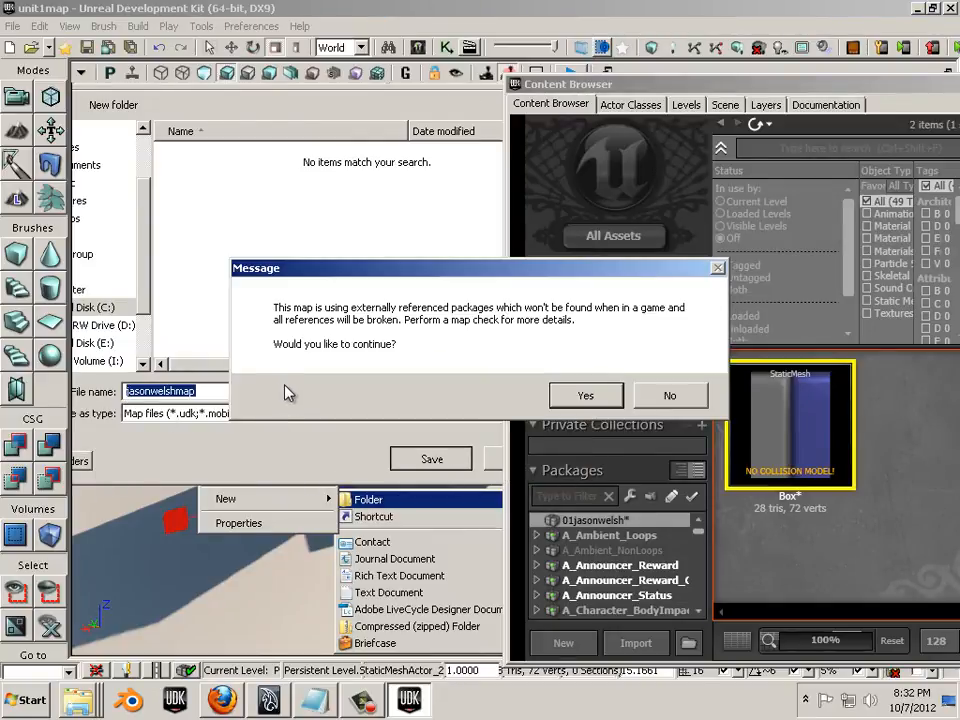
- Accept the external-package warning, save the package into the new folder, then close UDK and minimize Maya
click(583, 397)
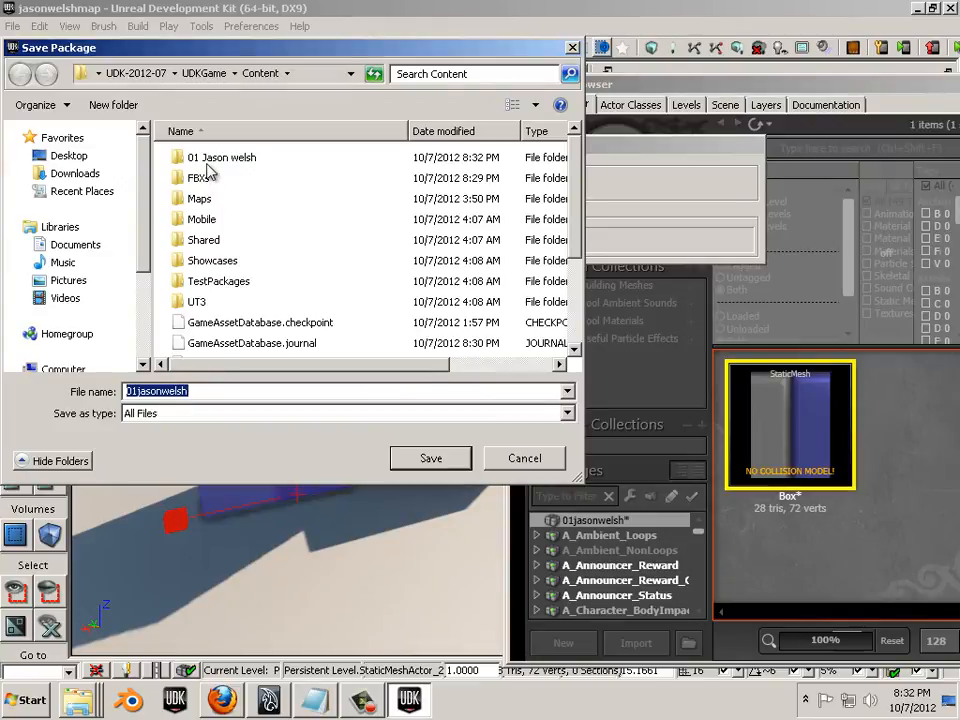
double_click(210, 160)
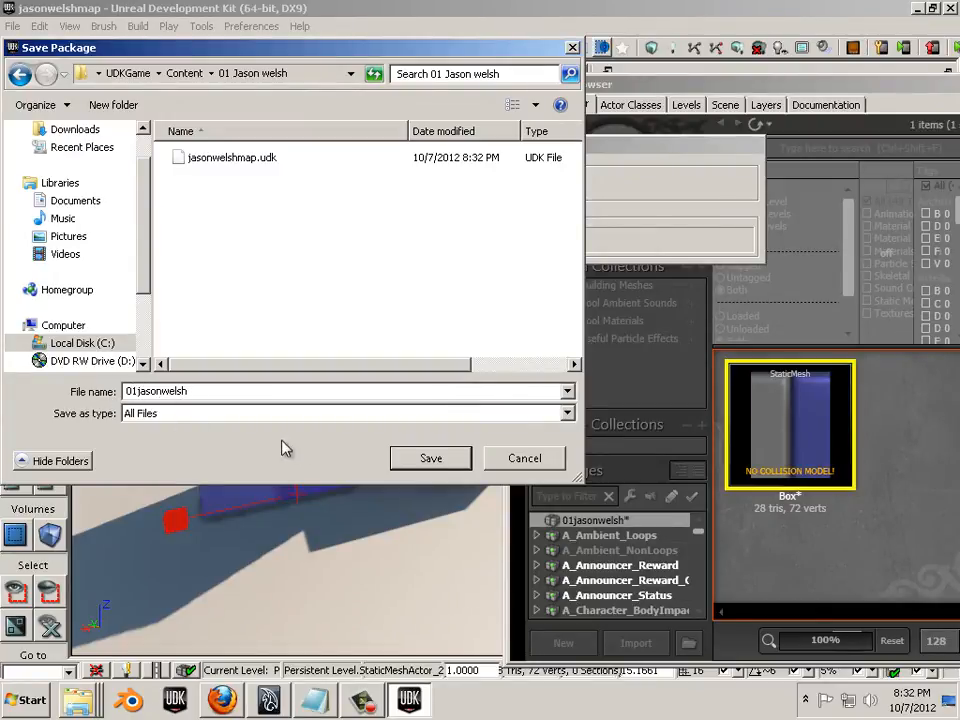
click(426, 462)
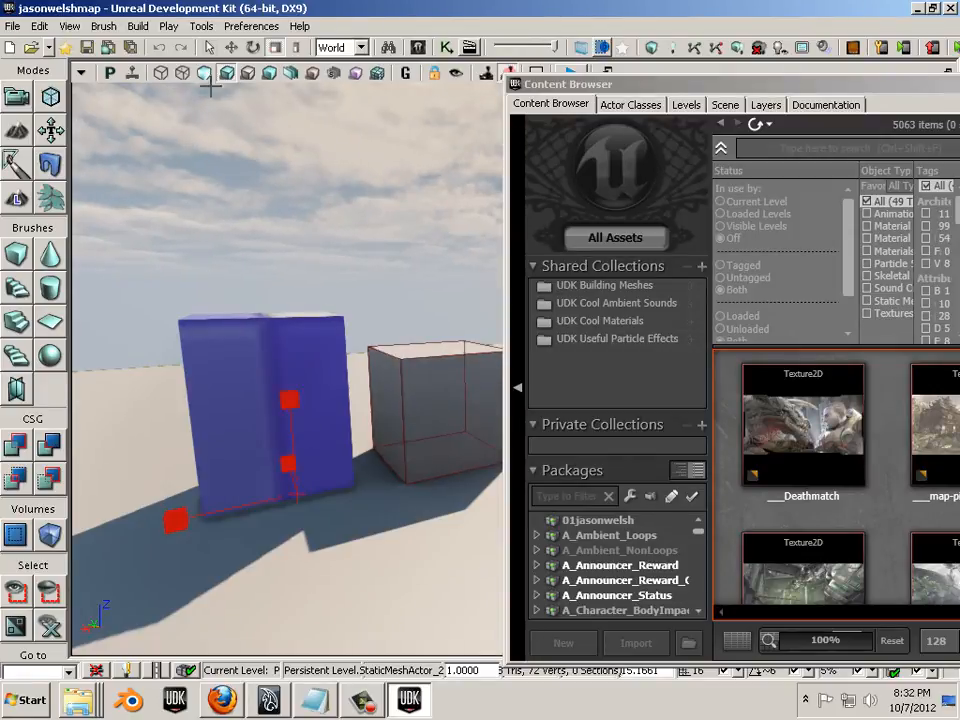
click(201, 195)
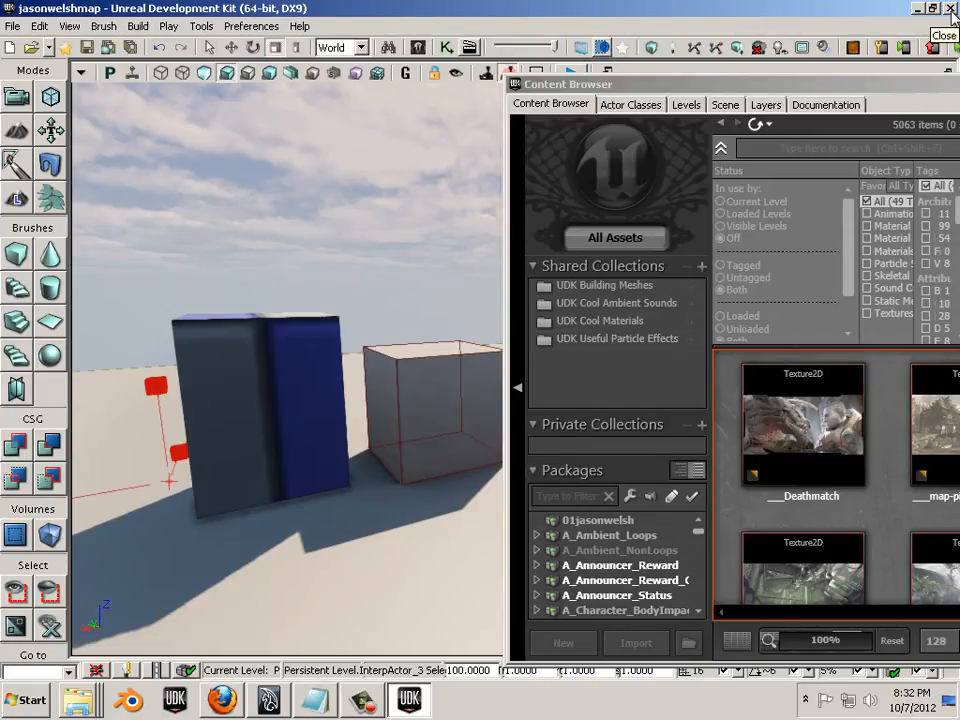
click(950, 9)
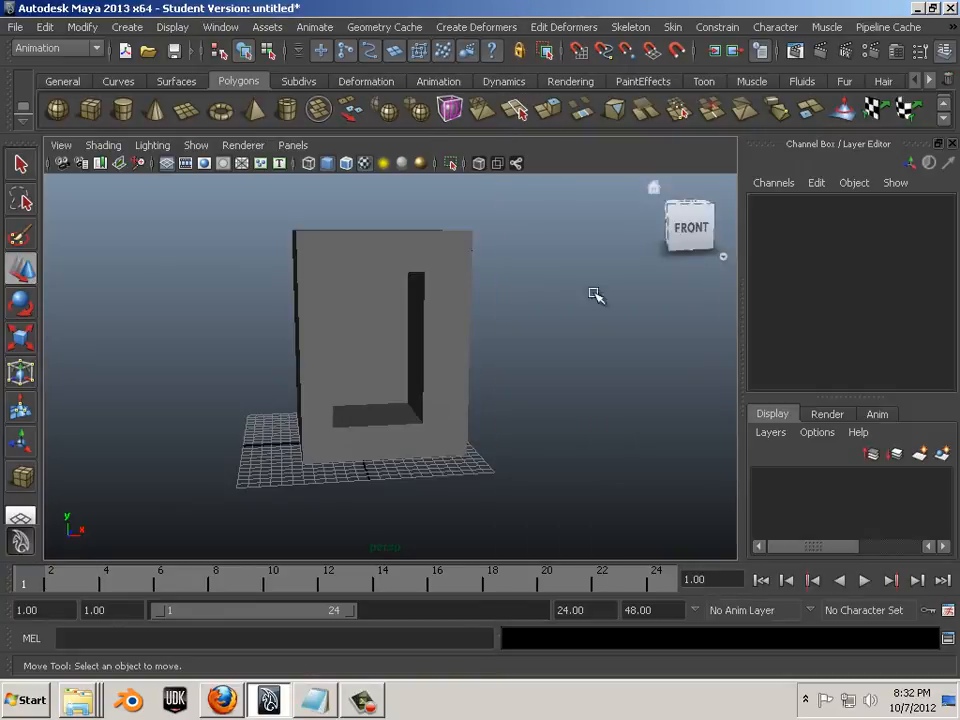
click(916, 9)
- Browse Explorer to UDK-2012-07\UDKGame\Content and confirm the new folder holds the .udk map and .upk package
click(861, 459)
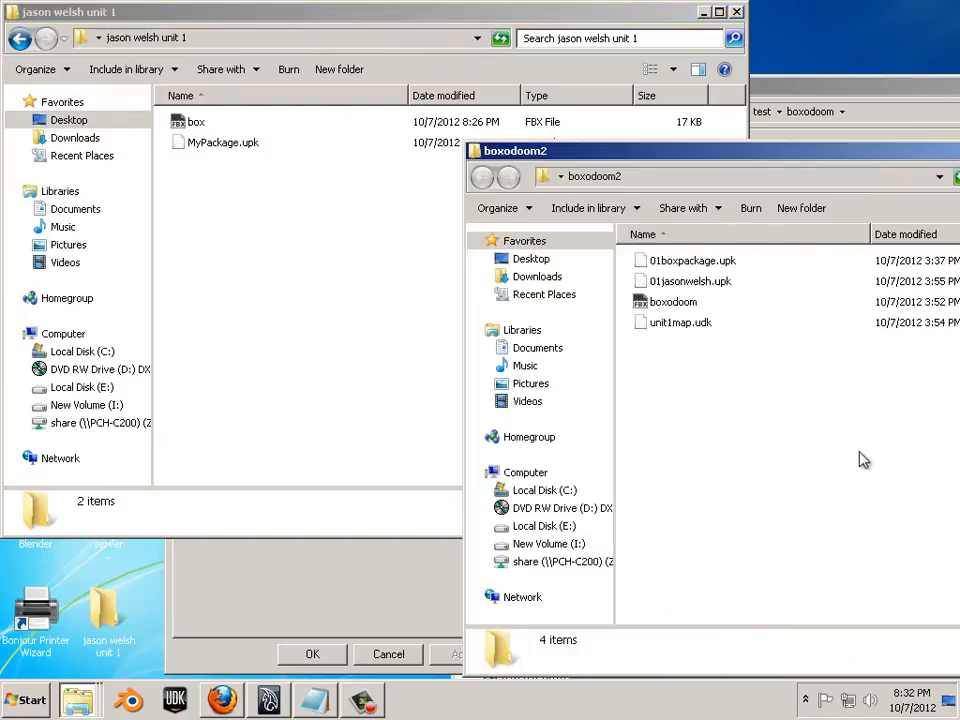
drag(683, 161, 326, 123)
click(208, 455)
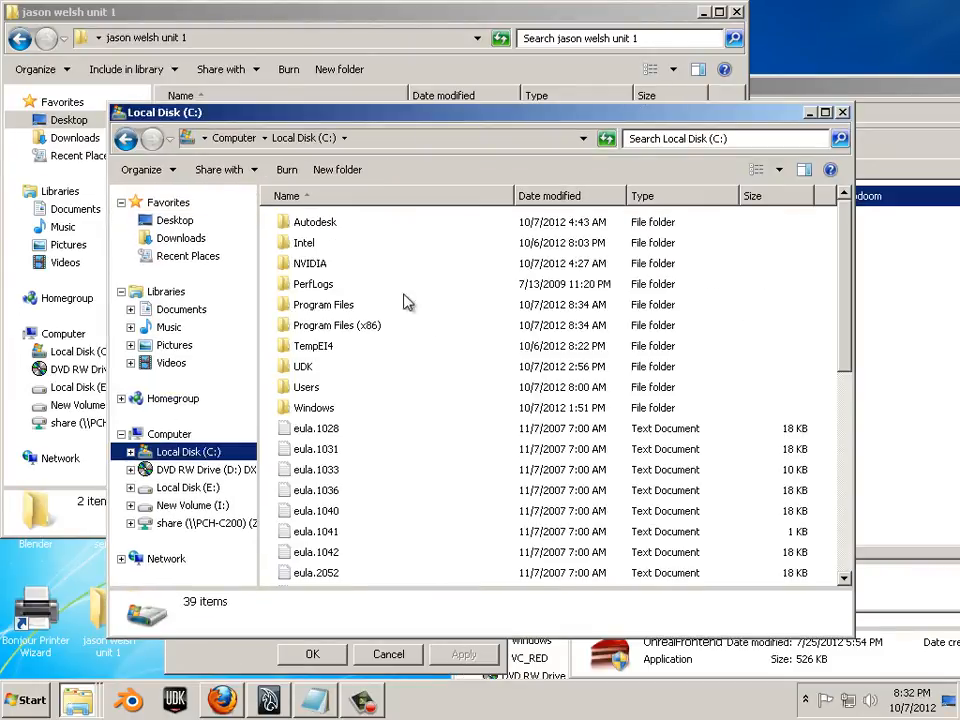
click(328, 366)
double_click(296, 368)
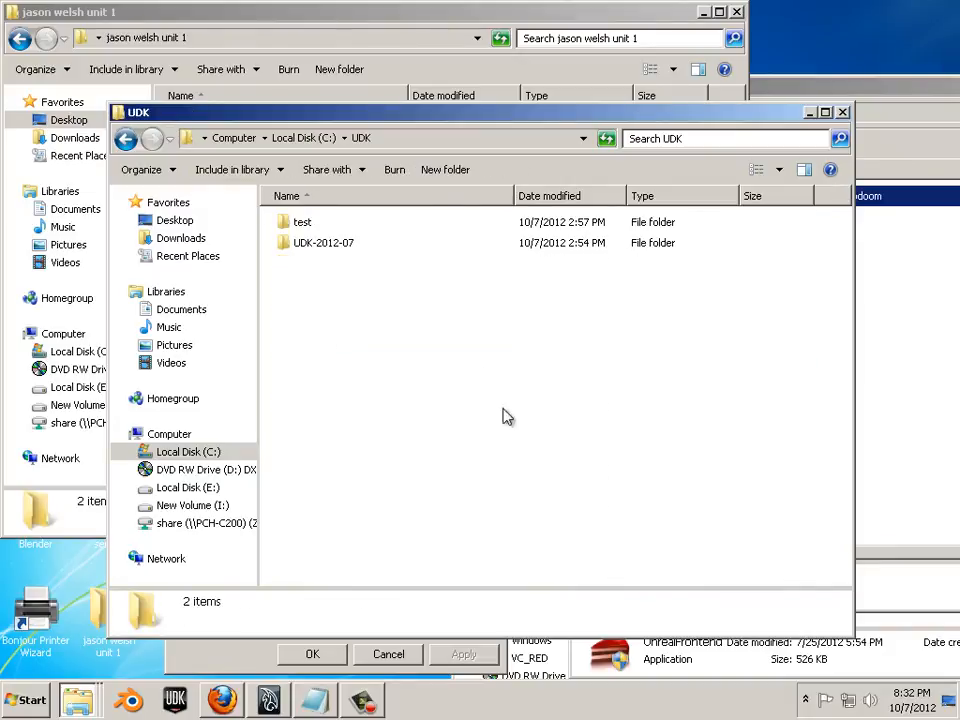
double_click(343, 244)
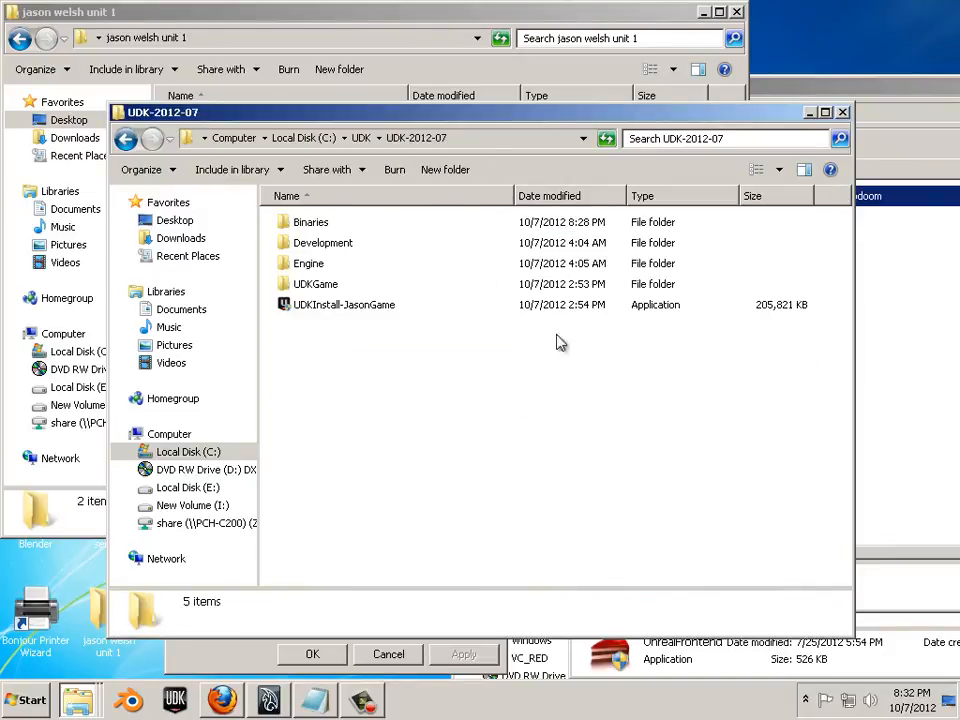
double_click(300, 285)
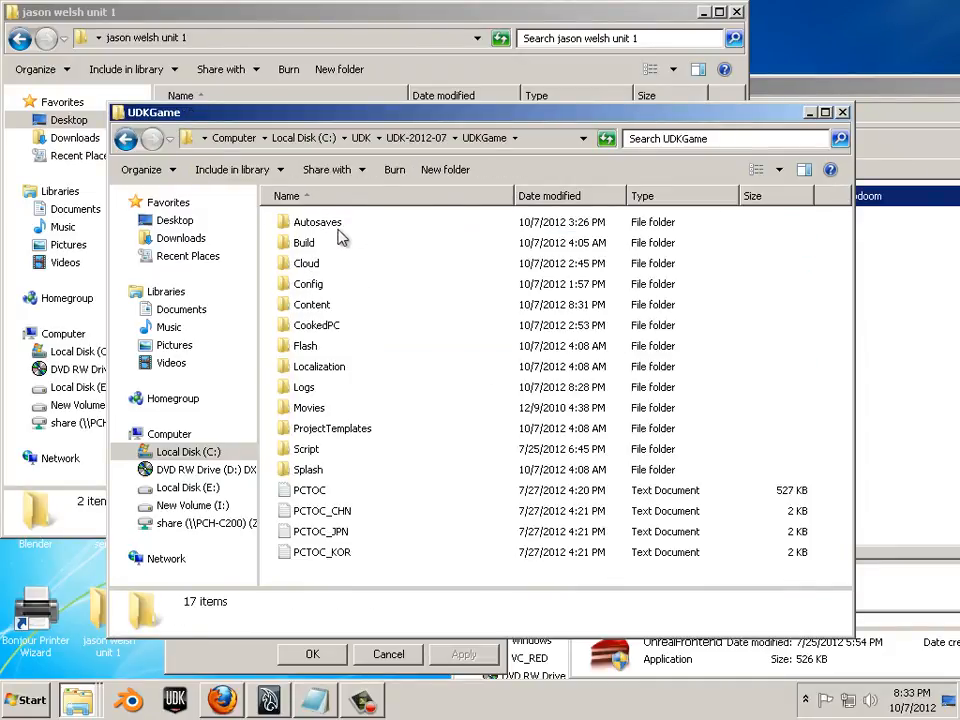
click(310, 311)
double_click(311, 316)
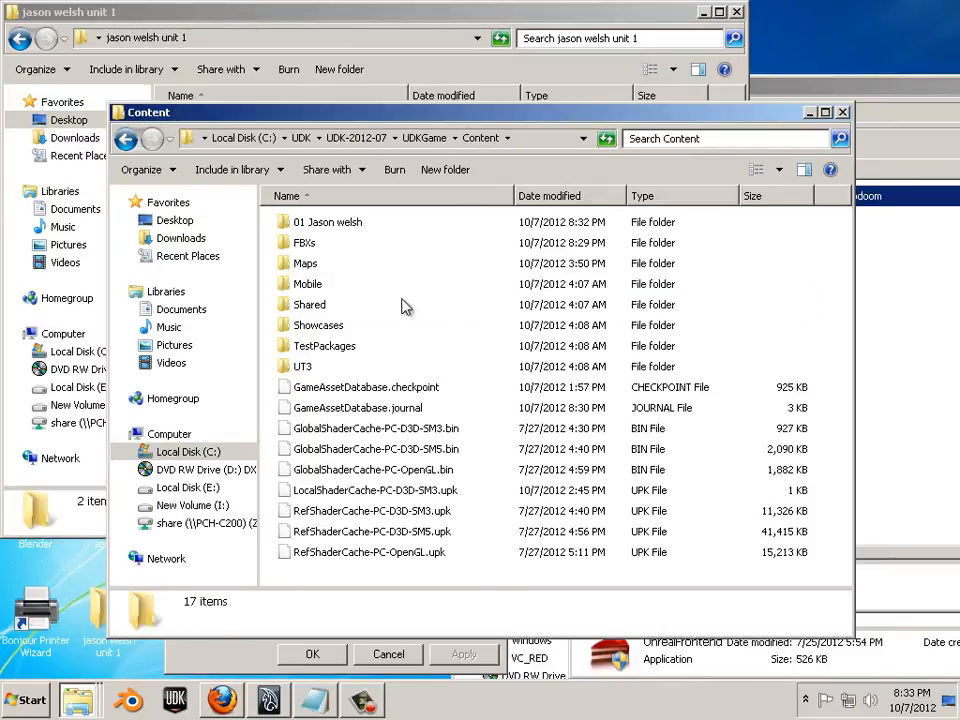
click(328, 228)
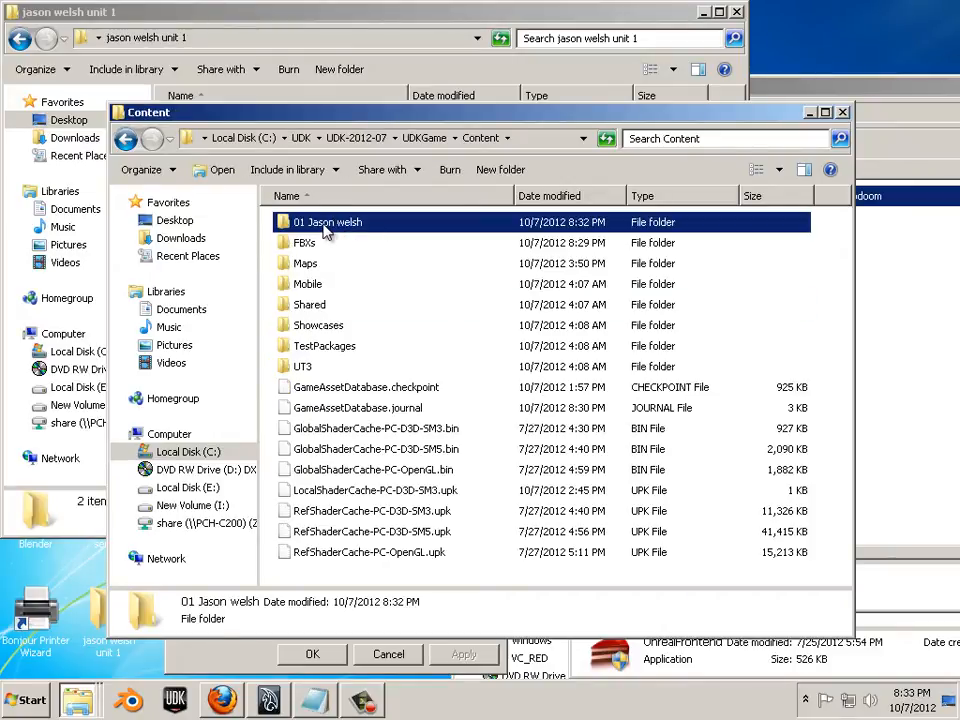
double_click(325, 224)
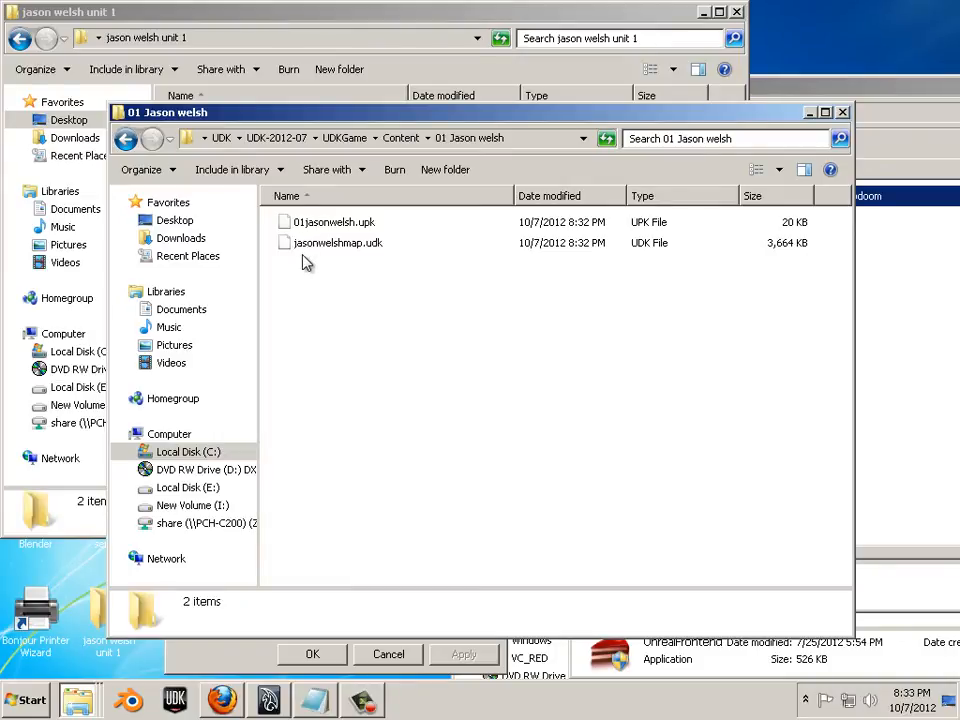
click(127, 141)
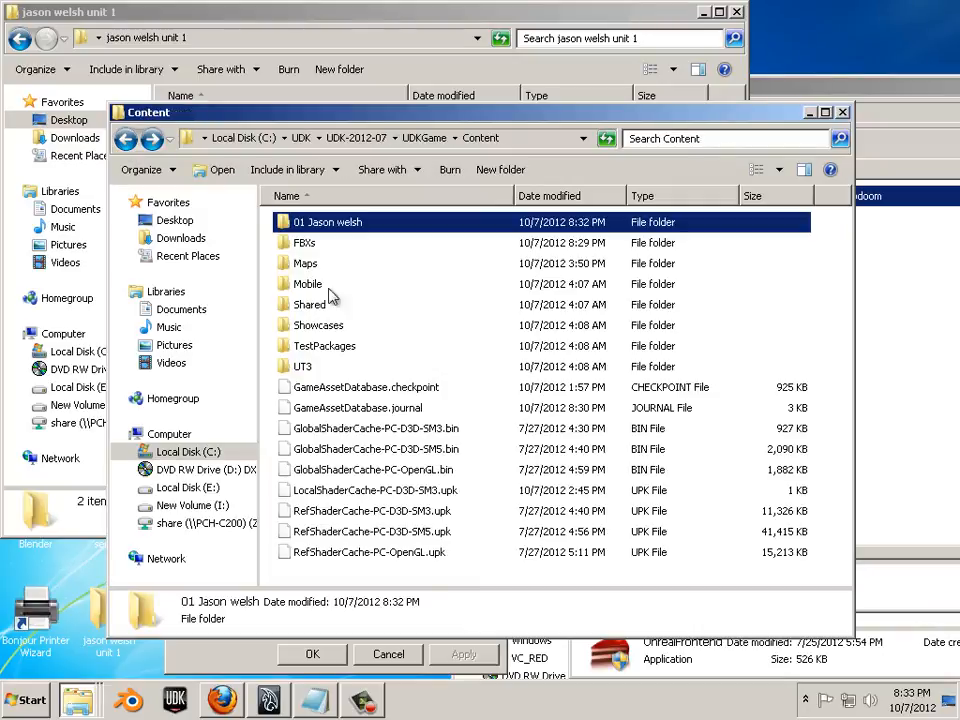
- Compress the student-named folder into a zip archive with the default name beside it
right_click(317, 226)
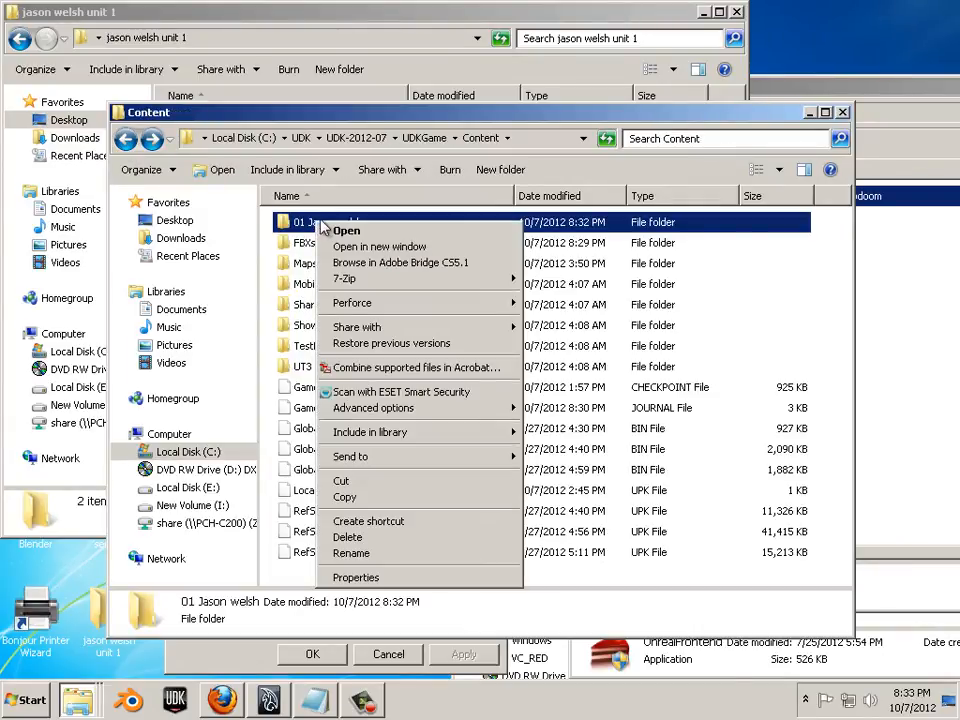
mouse_move(373, 459)
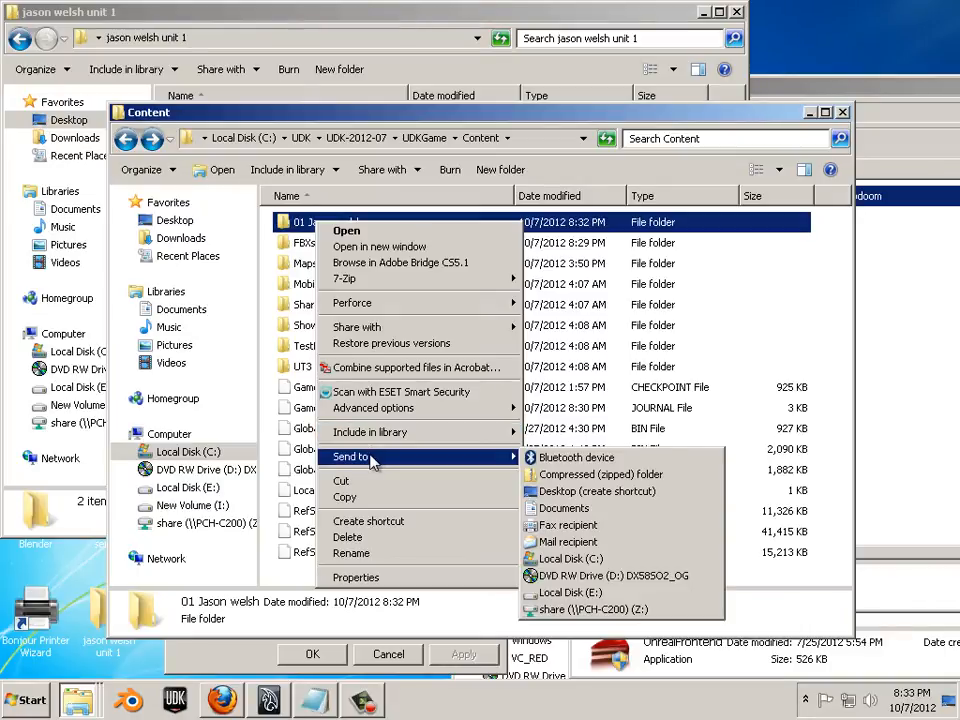
click(625, 478)
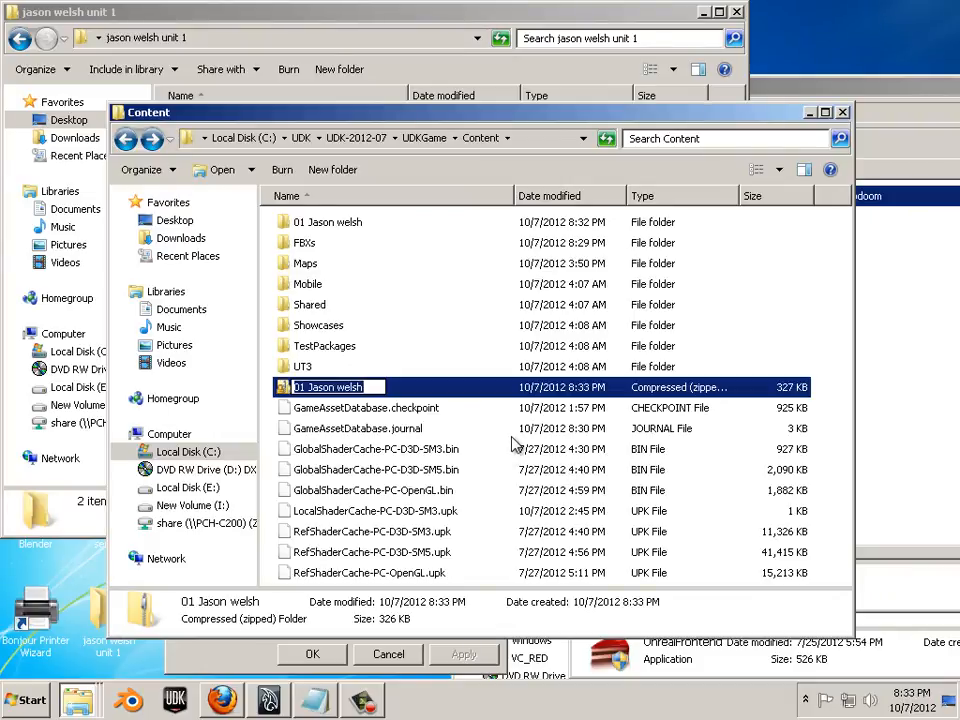
key(Return)
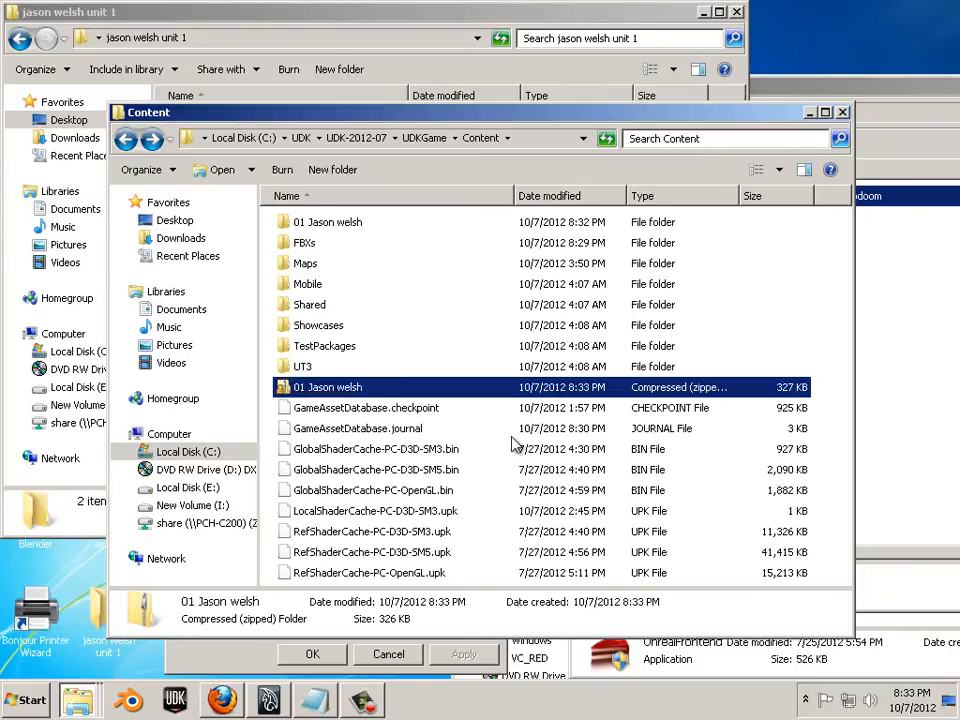
click(317, 388)
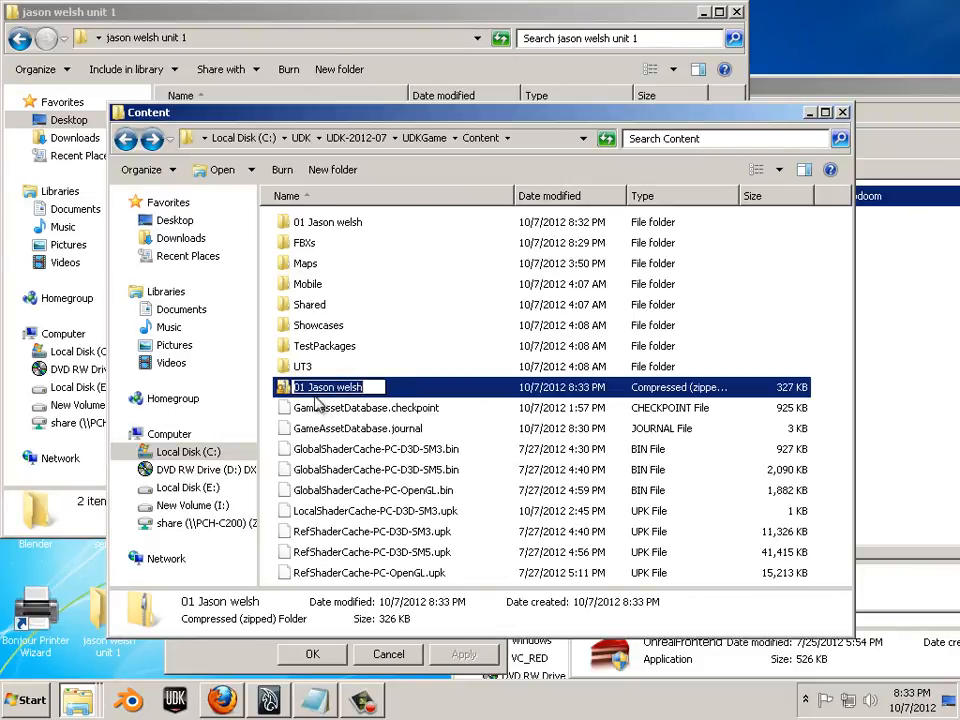
click(360, 450)
click(310, 392)
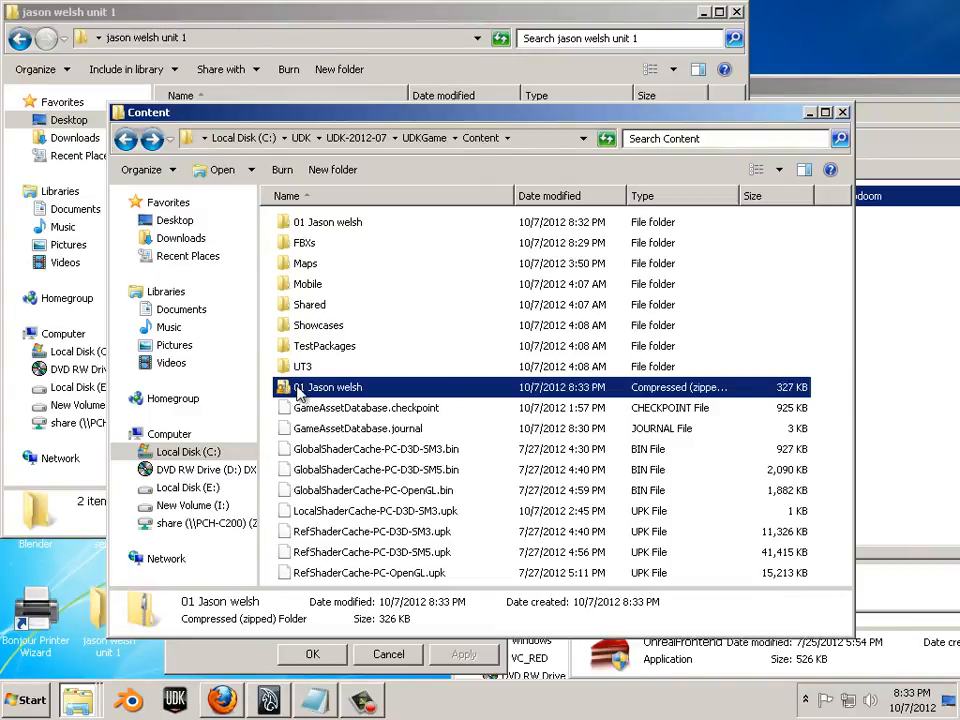
- Rename the student-named folder by appending '2' to its name
click(323, 228)
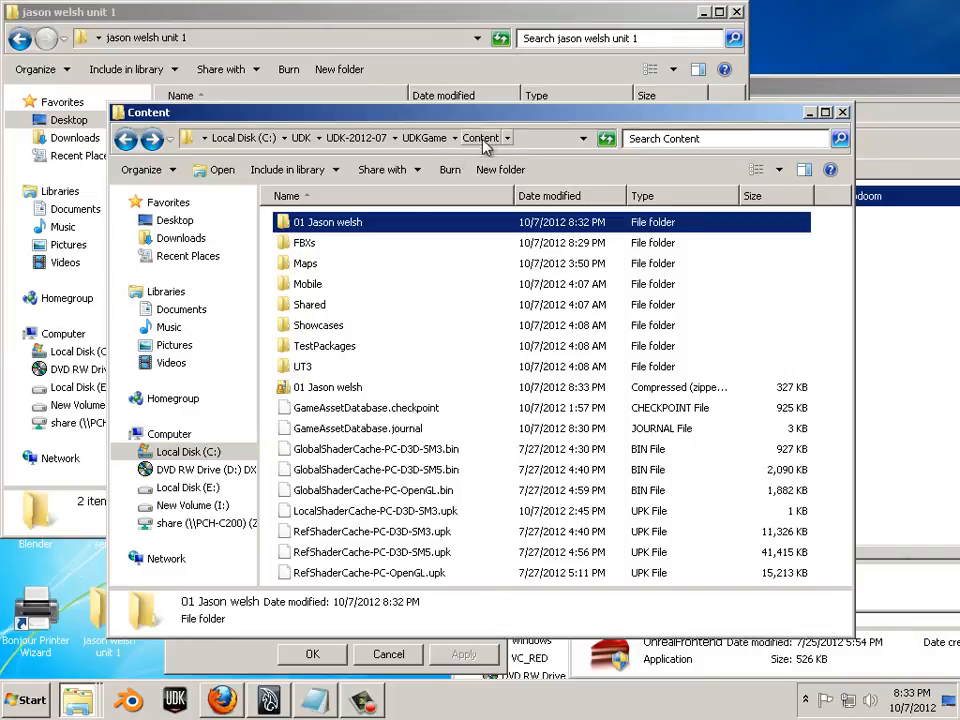
click(358, 232)
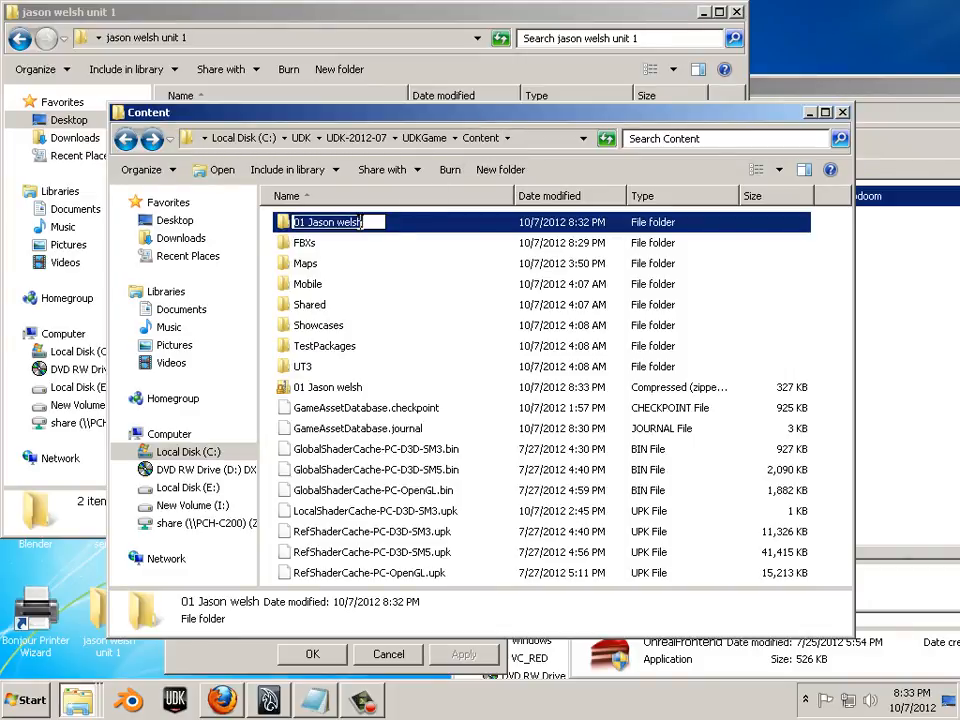
key(End)
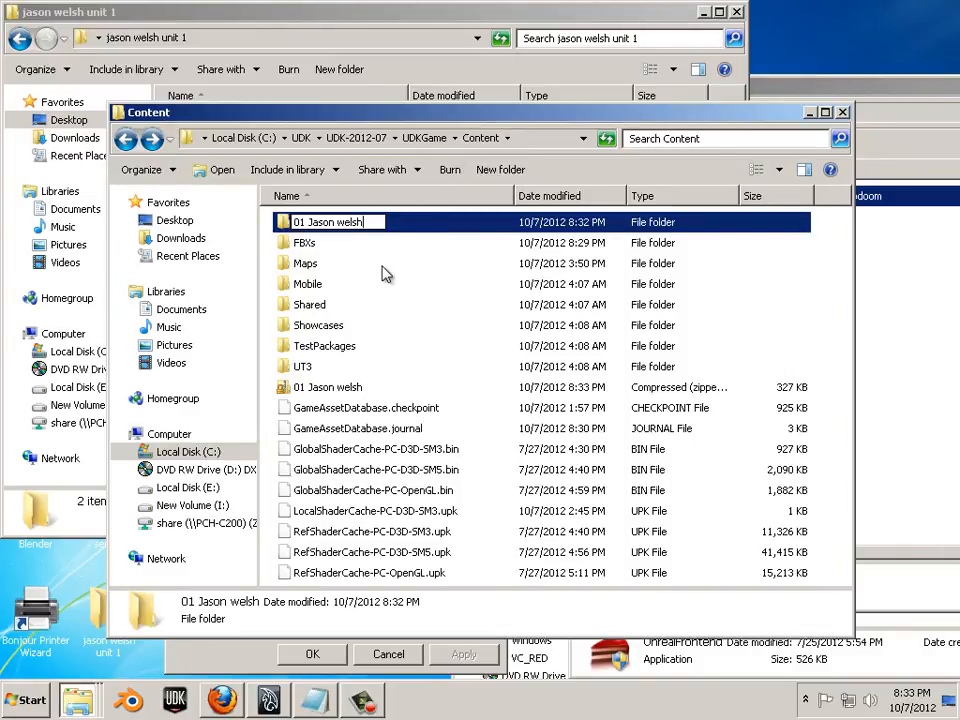
text(2)
key(Return)
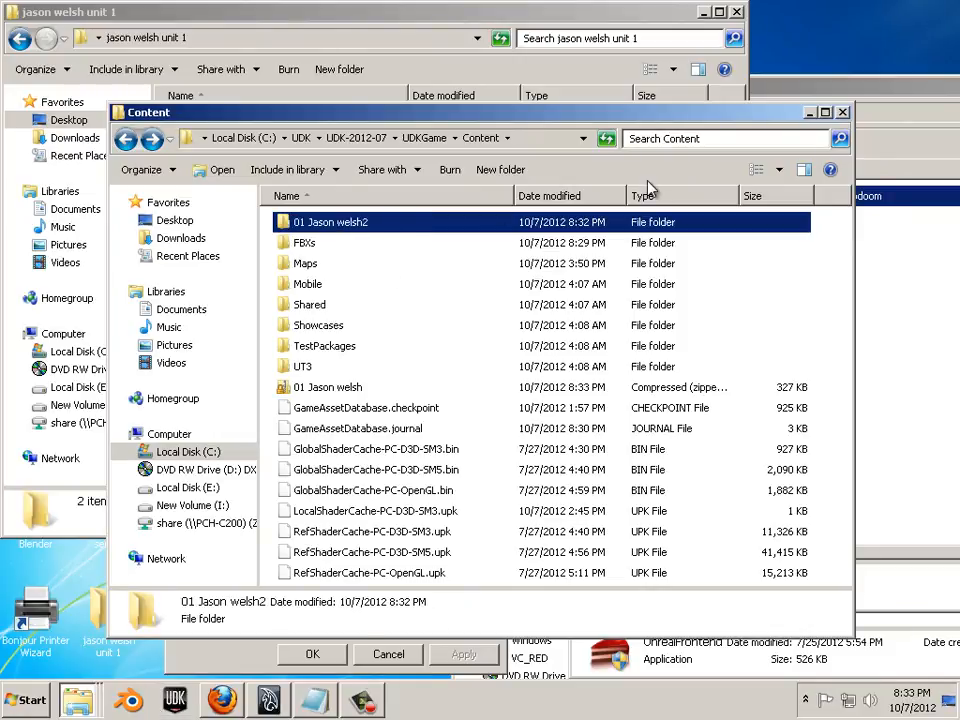
click(173, 701)
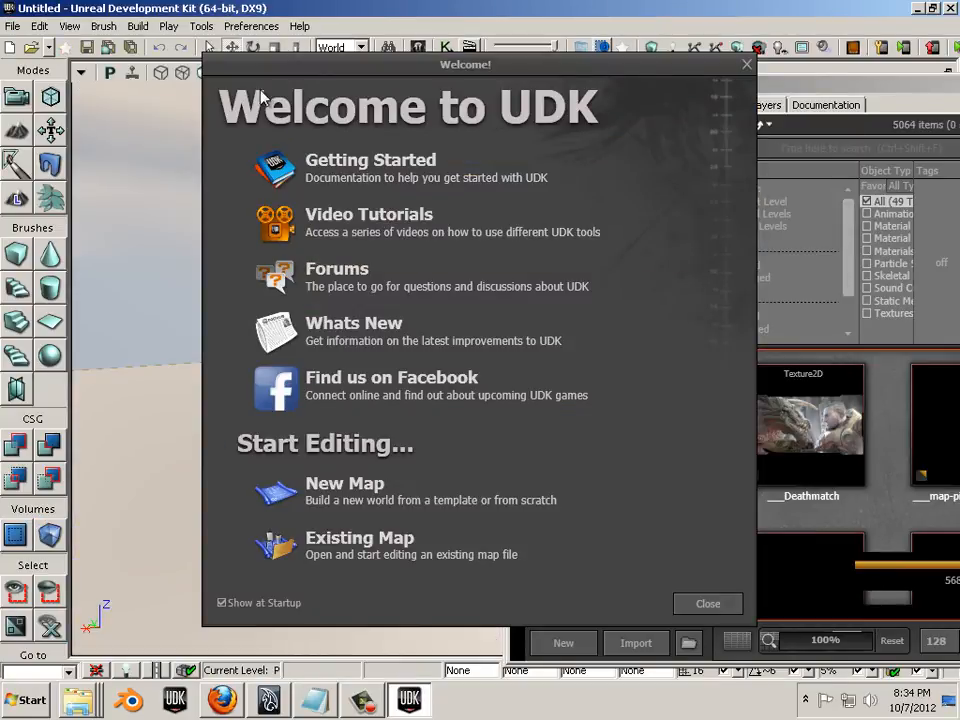
- Dismiss the Welcome to UDK screen to reach the untitled editor with the Content Browser
click(744, 66)
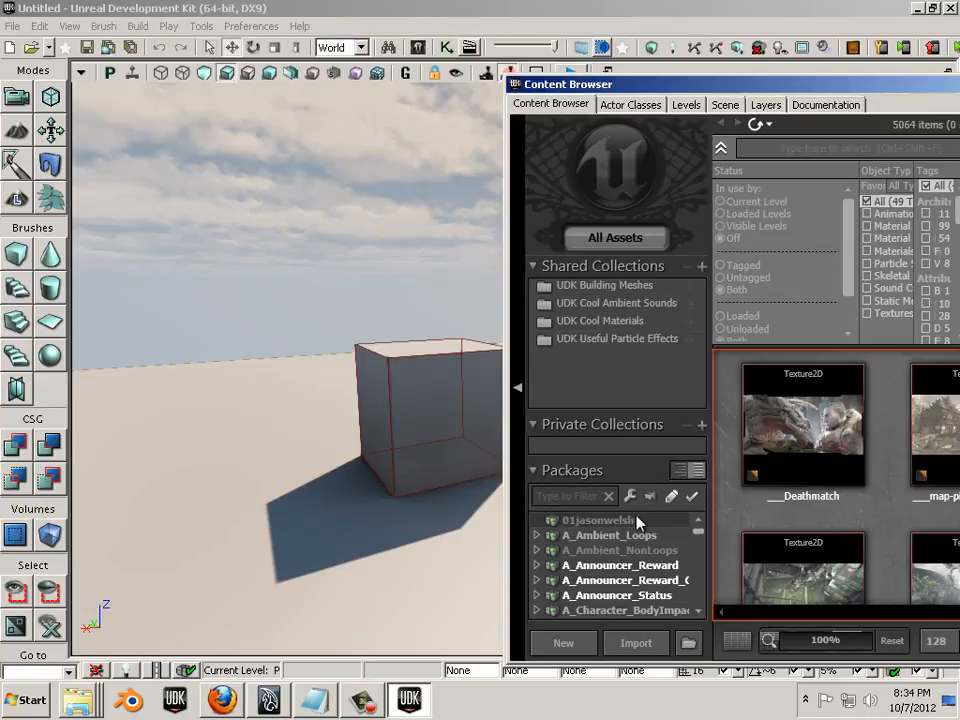
click(13, 26)
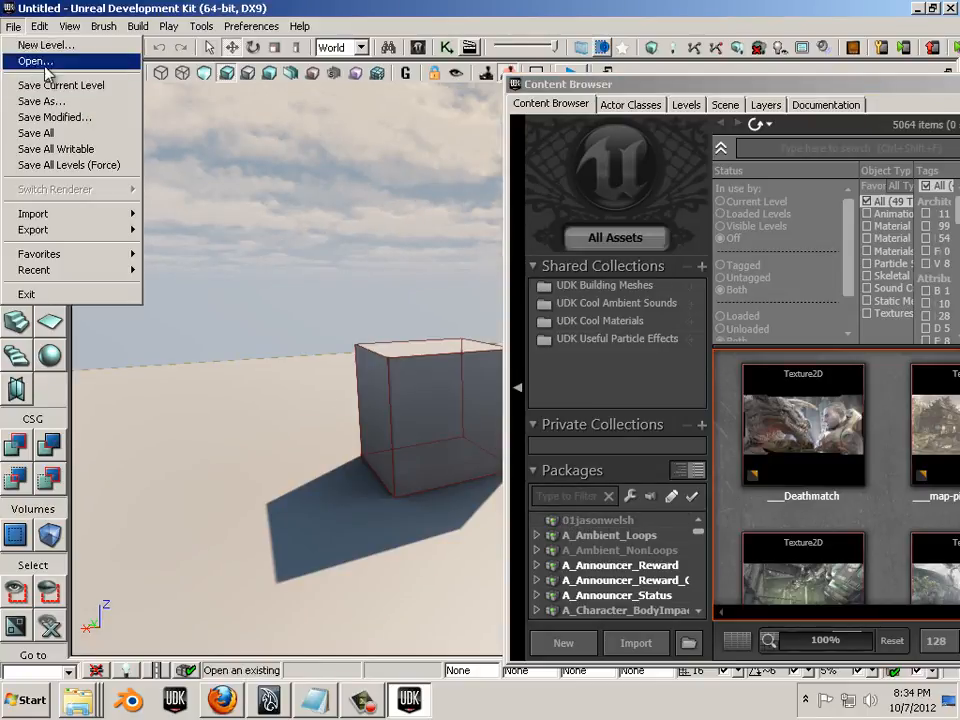
- Open the saved .udk map from UDKGame\Content's renamed folder ending in '2'
click(45, 62)
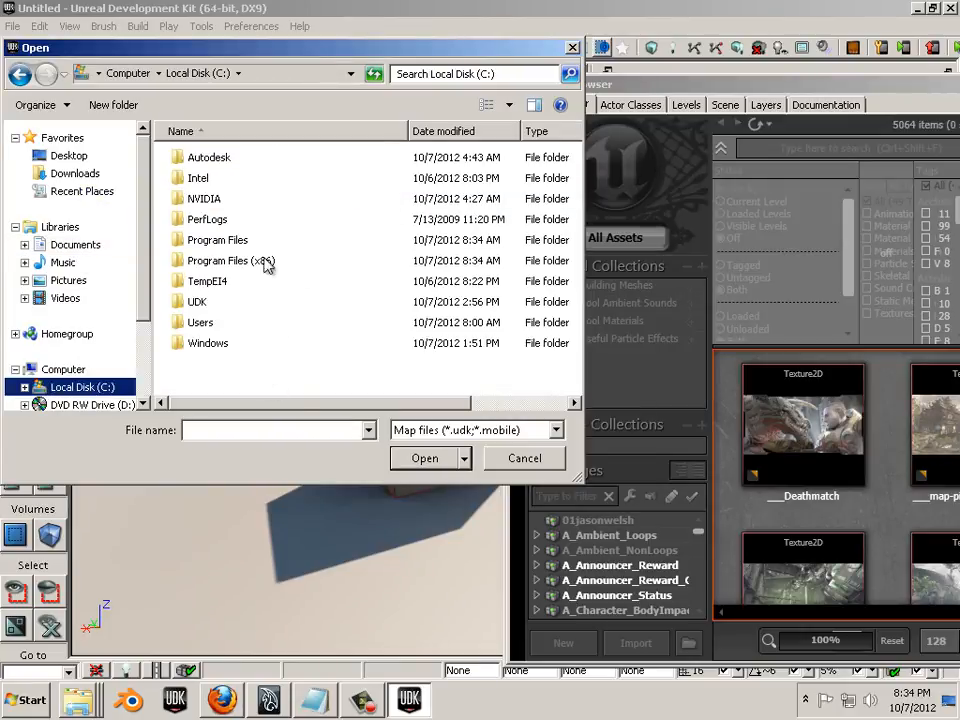
click(195, 303)
double_click(195, 303)
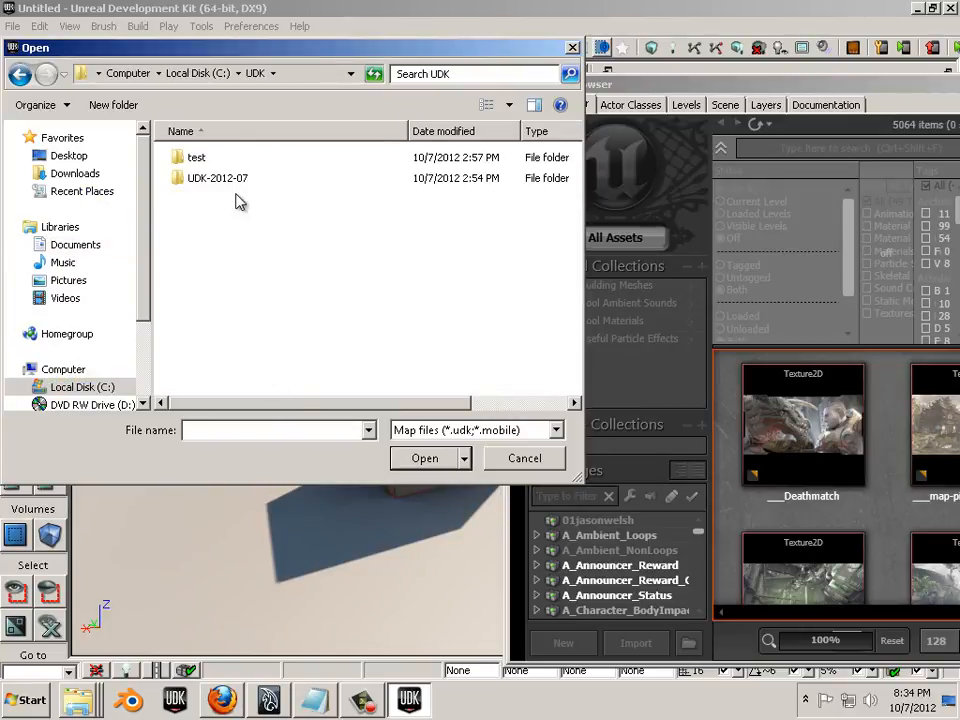
click(258, 182)
double_click(249, 186)
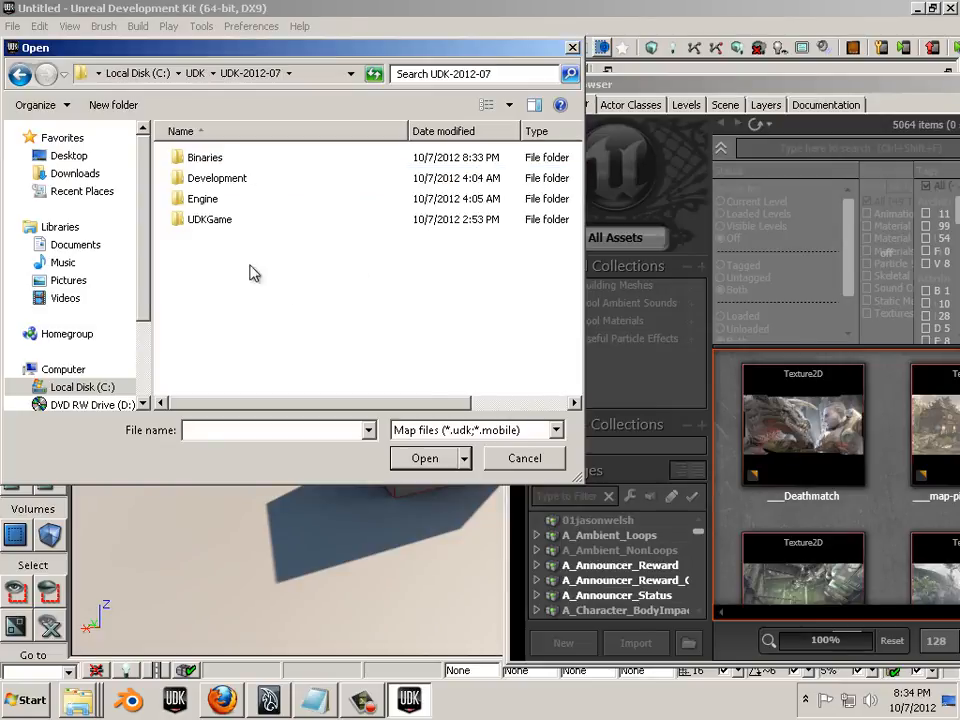
double_click(224, 220)
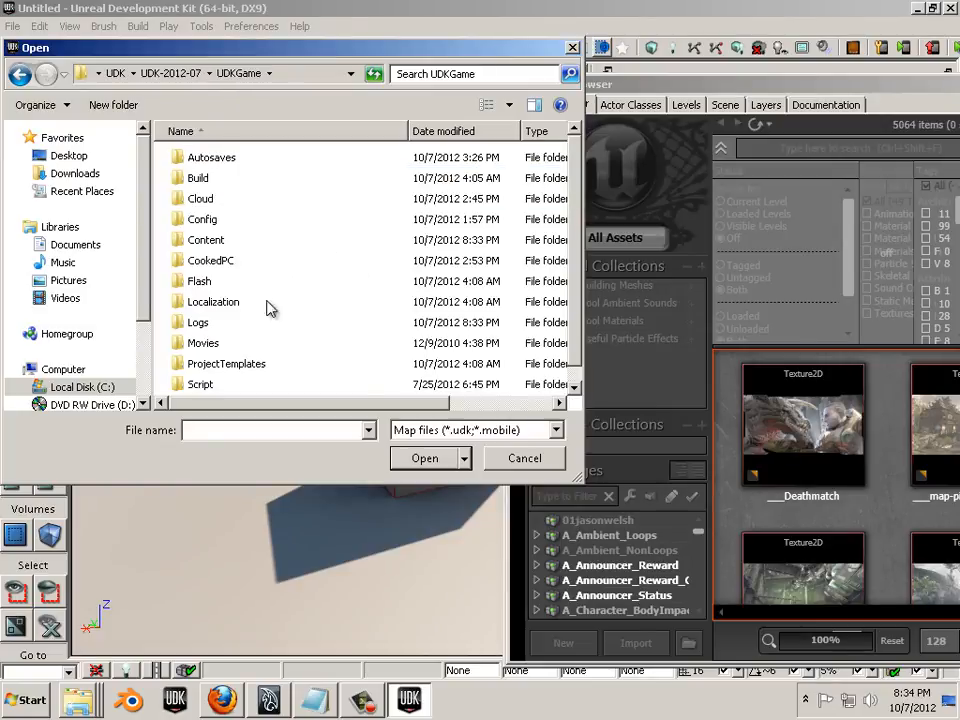
double_click(210, 242)
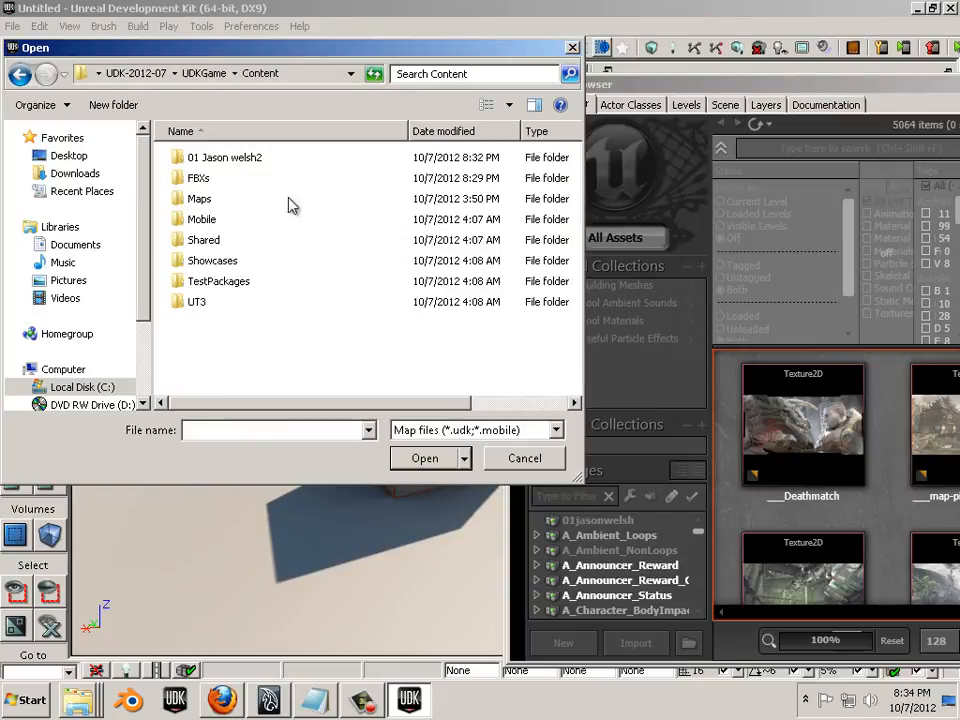
double_click(236, 161)
double_click(232, 157)
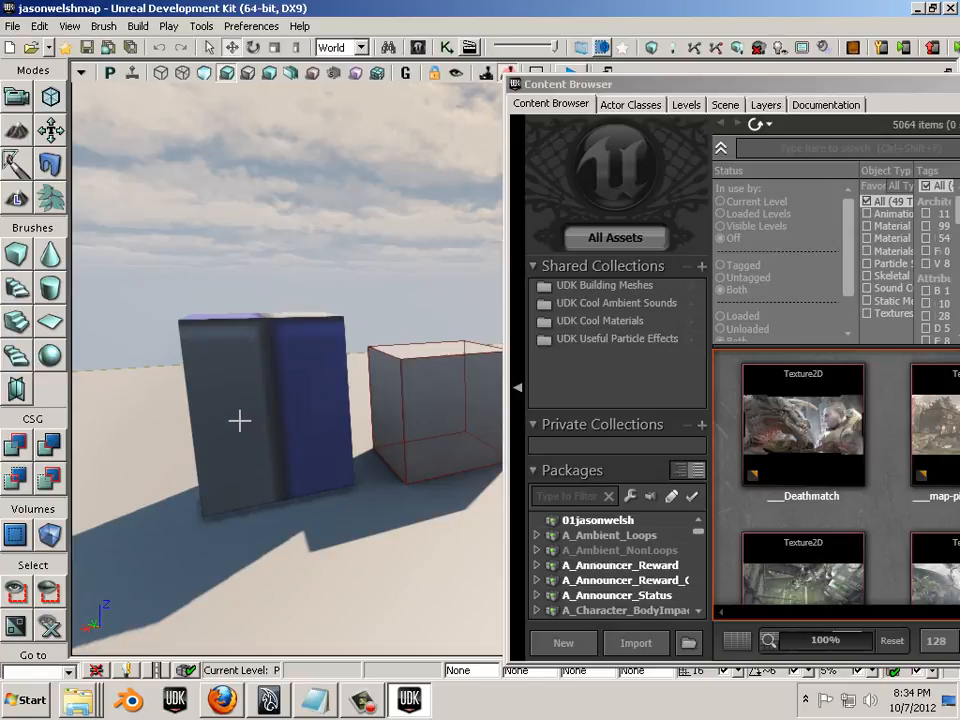
- Select the blue box and nudge its height with the Z gizmo arrow, viewing it from several angles
drag(215, 409, 279, 446)
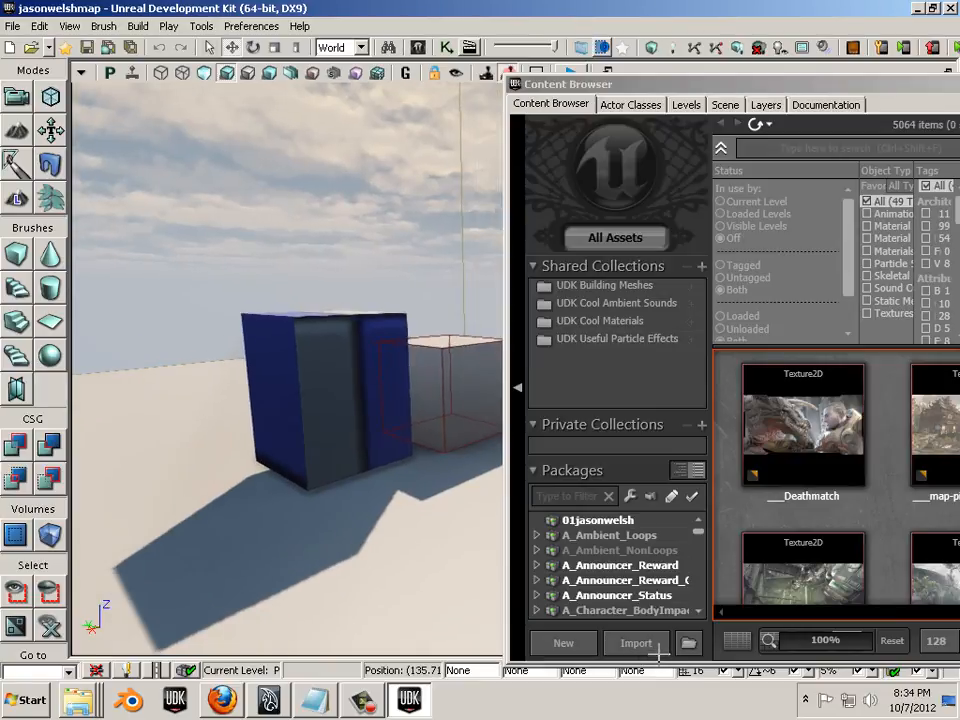
click(274, 446)
mouse_move(348, 386)
mouse_down()
mouse_move(345, 403)
mouse_move(339, 393)
mouse_up()
drag(204, 414, 150, 354)
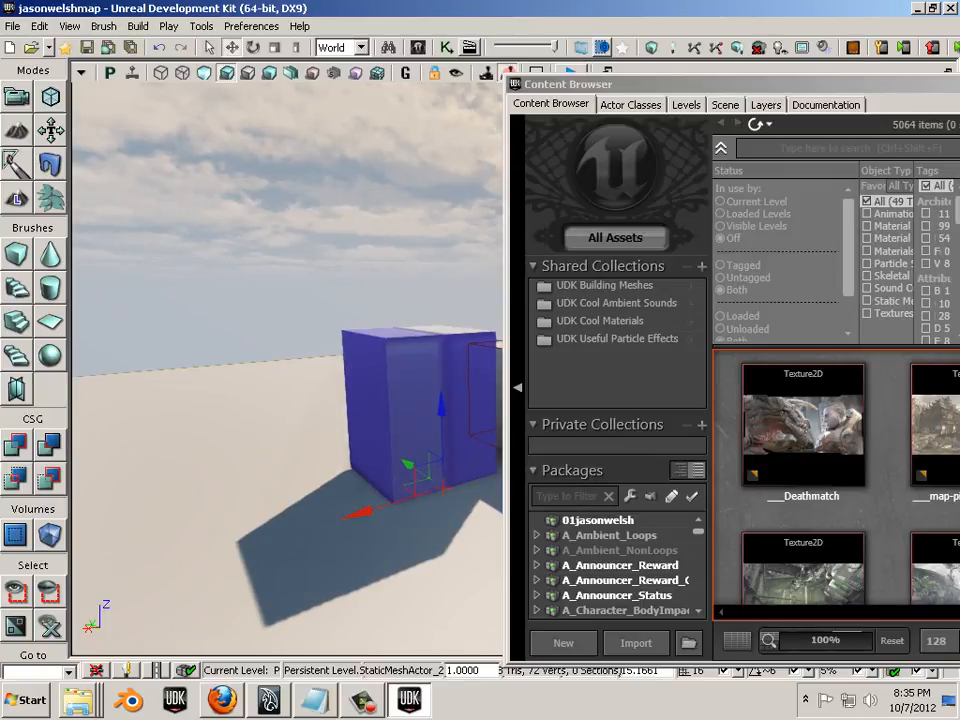